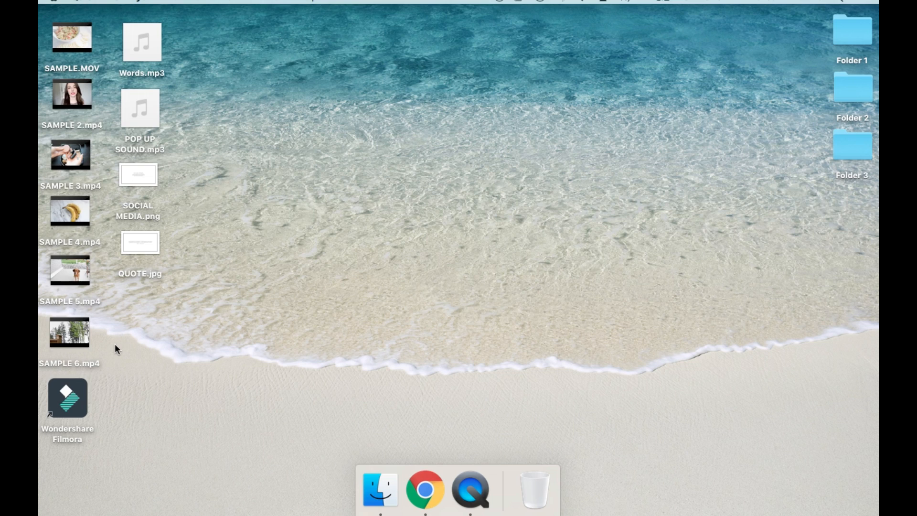
Open Wondershare Filmora from the desktop and create a new 16:9 movie.
double_click(69, 401)
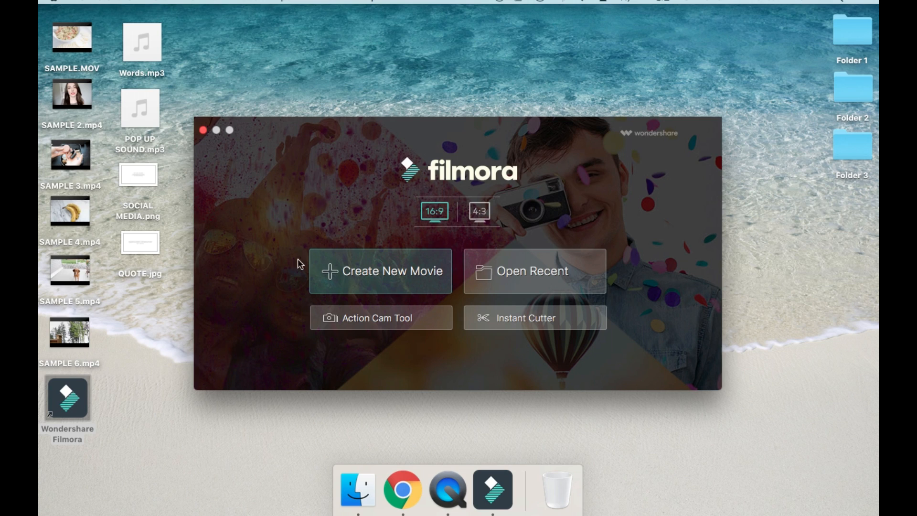
left_click(372, 271)
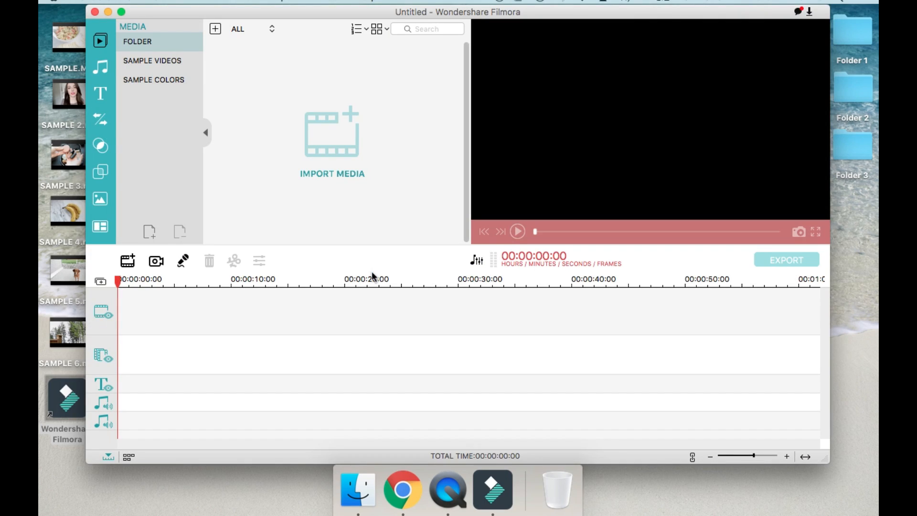
Import all the sample videos, MP3 audio files and images from the desktop into the media library.
mouse_move(296, 14)
left_mouse_down()
mouse_move(306, 25)
mouse_move(340, 18)
left_mouse_up()
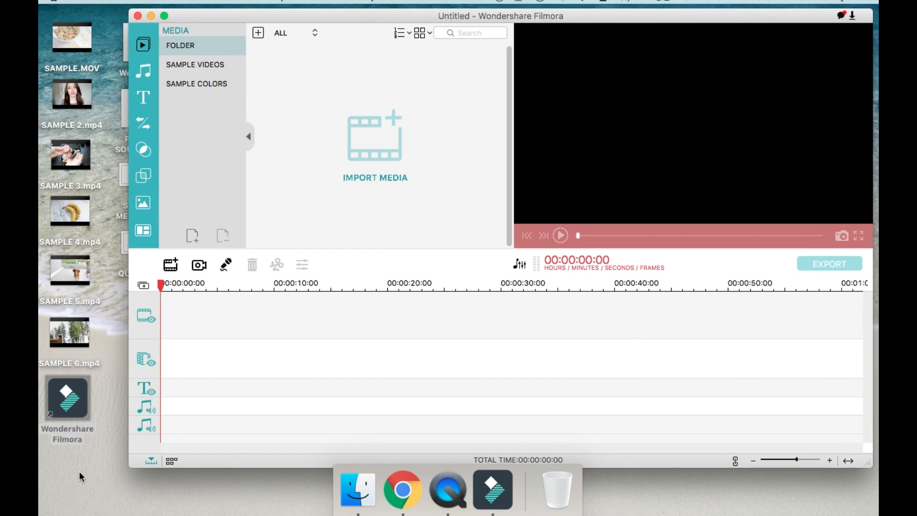
left_click_drag(190, 19, 39, 372)
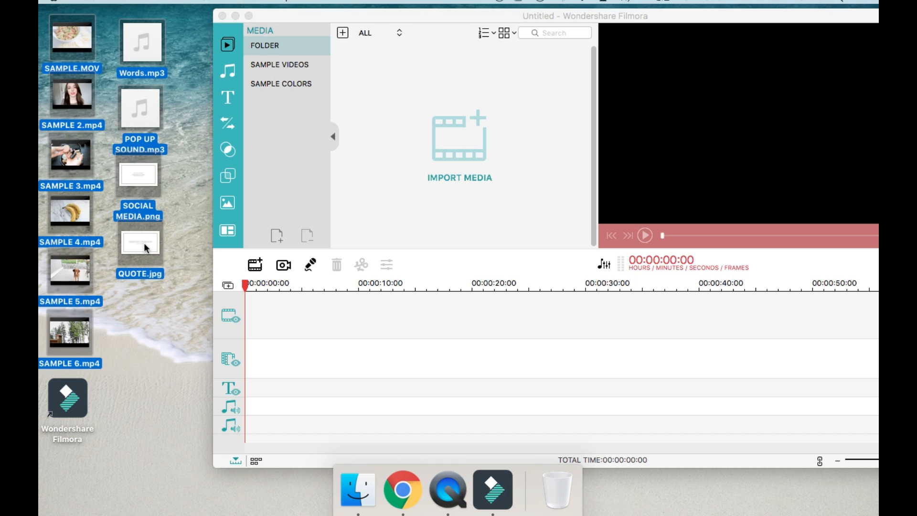
left_click_drag(145, 248, 436, 116)
Add SAMPLE 4 at the start of the video track and turn its audio volume all the way down.
left_click_drag(251, 79, 122, 326)
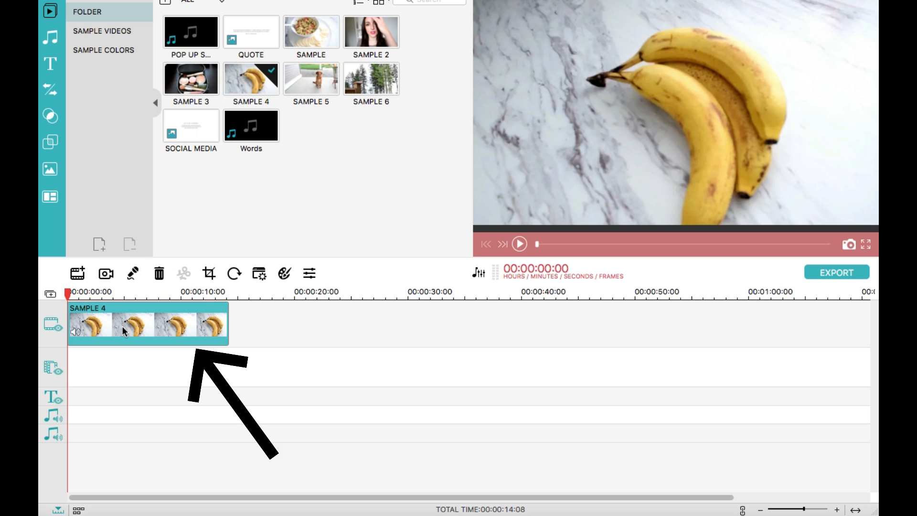
double_click(121, 326)
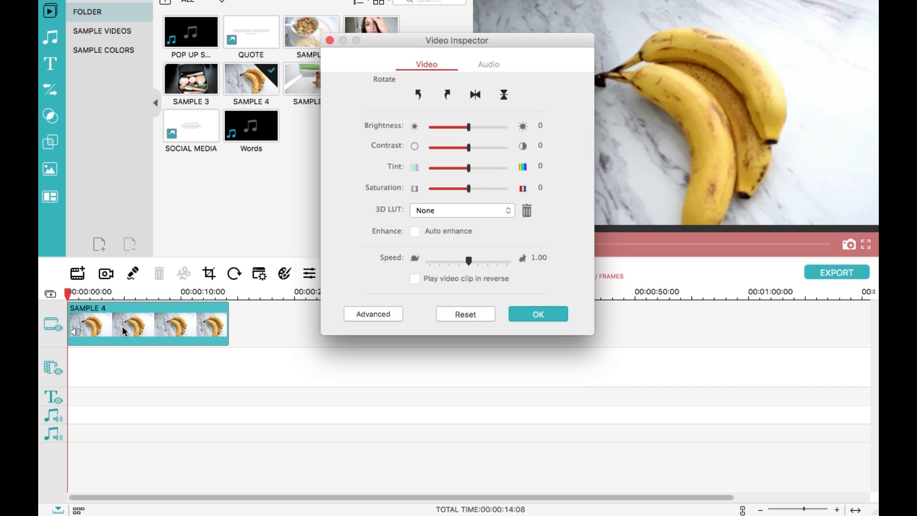
left_click(450, 126)
left_click_drag(450, 126, 469, 171)
left_click(483, 66)
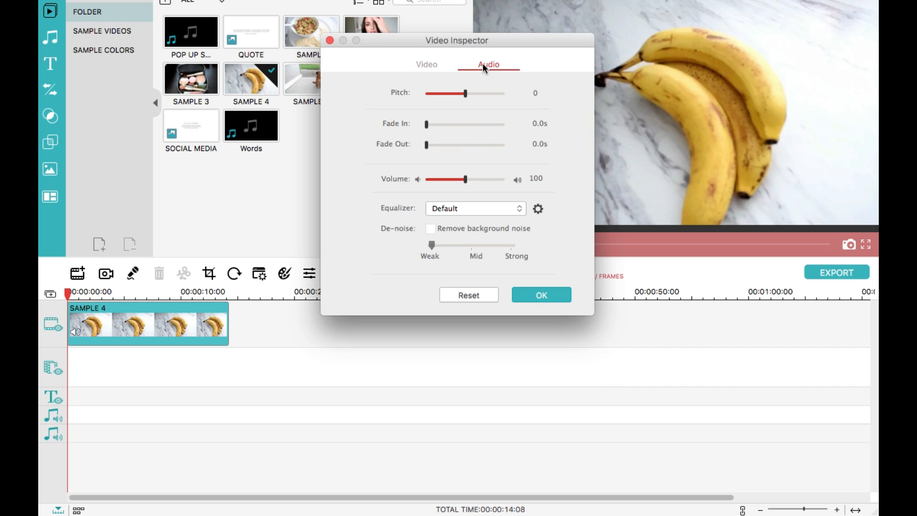
left_click_drag(466, 179, 422, 182)
left_click(533, 297)
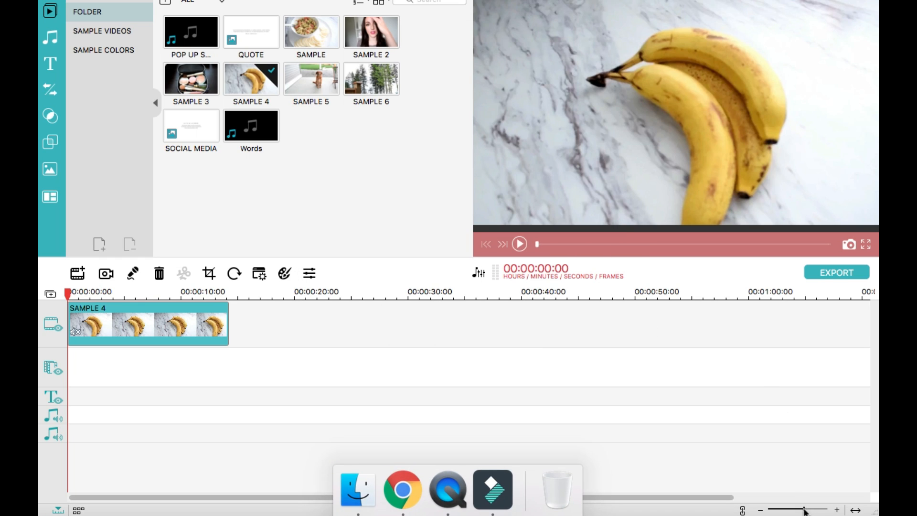
Play SAMPLE 4 to find the unwanted opening and trim its start to a total length of 00:00:11:07.
left_click_drag(806, 511, 811, 511)
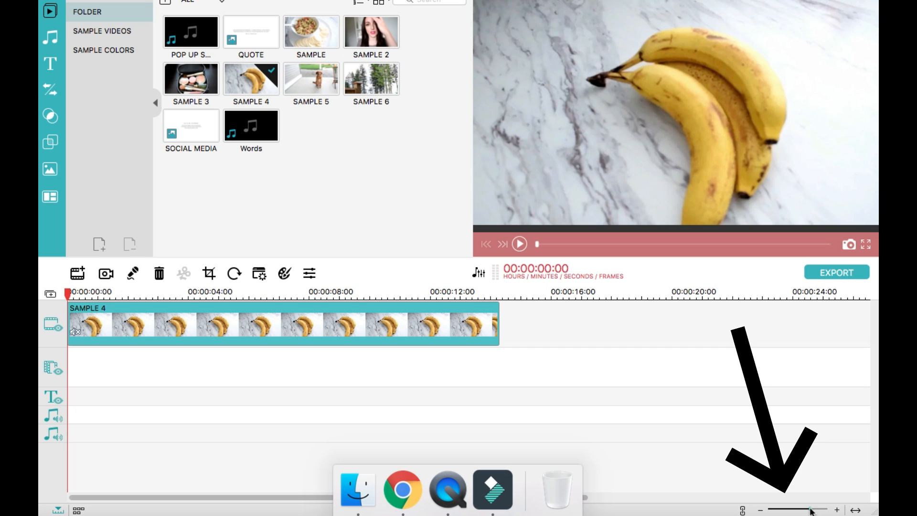
left_click_drag(811, 511, 809, 512)
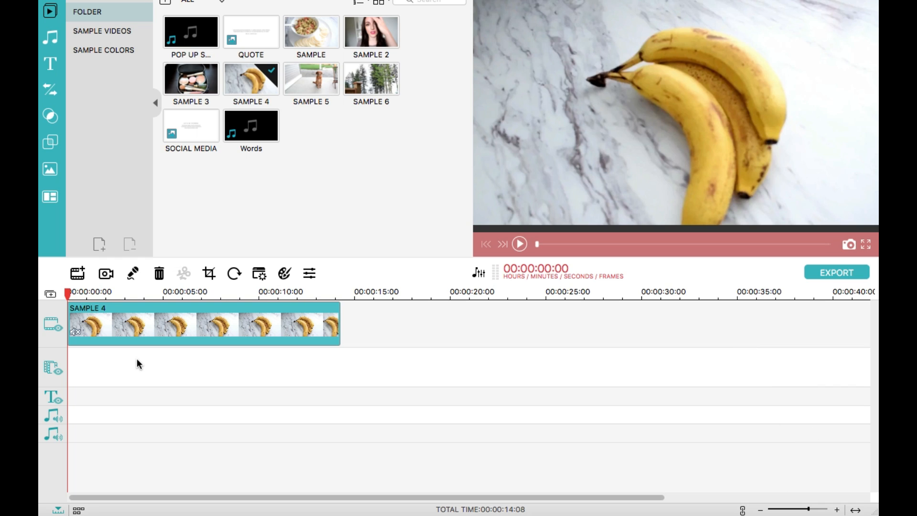
key("space")
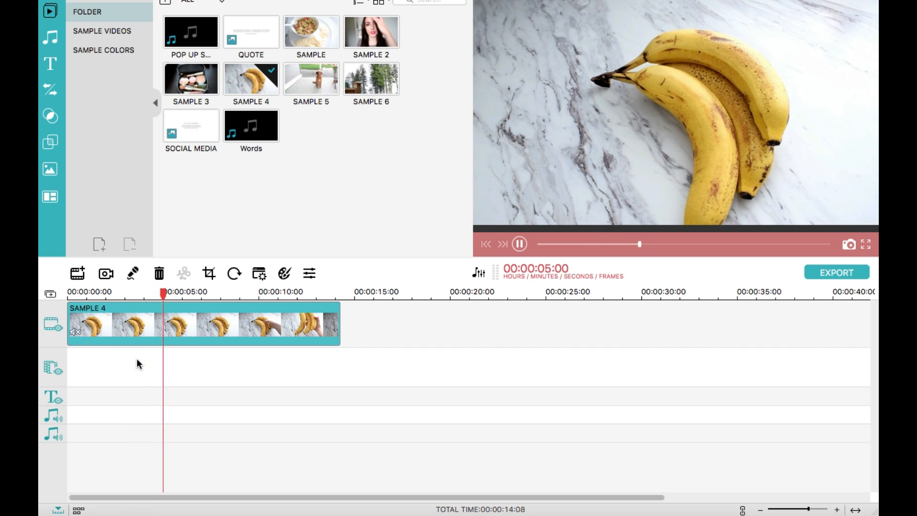
key("space")
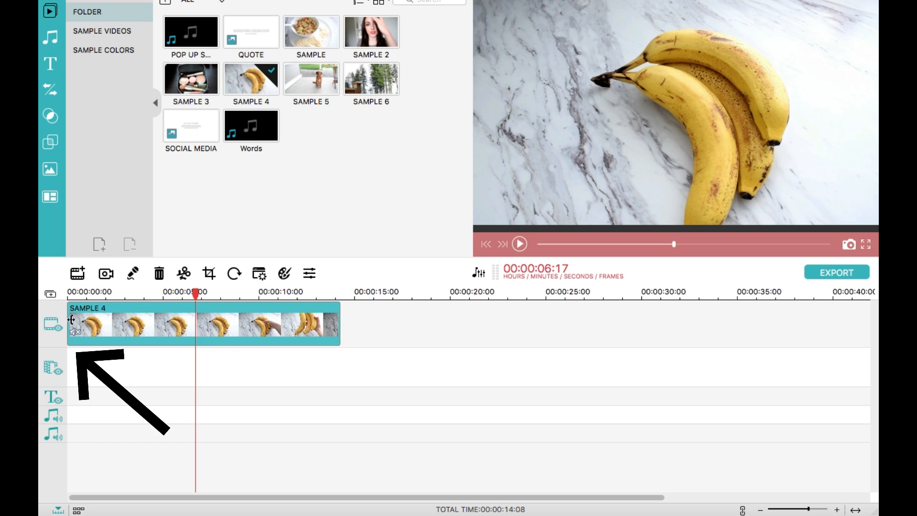
left_click_drag(77, 321, 104, 322)
key("space")
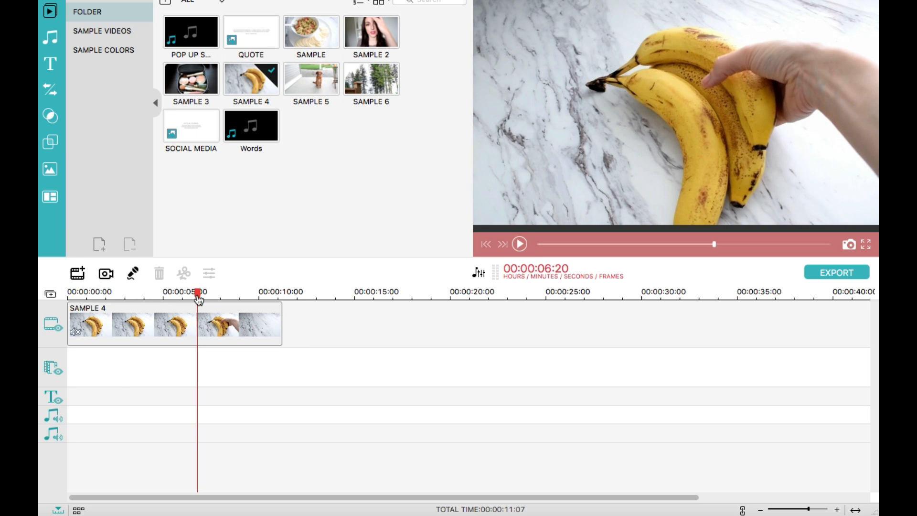
Split SAMPLE 4 at 00:00:01:24 and trim the start of the second part to a total length of 00:00:07:16.
left_click_drag(197, 296, 104, 300)
left_click(133, 324)
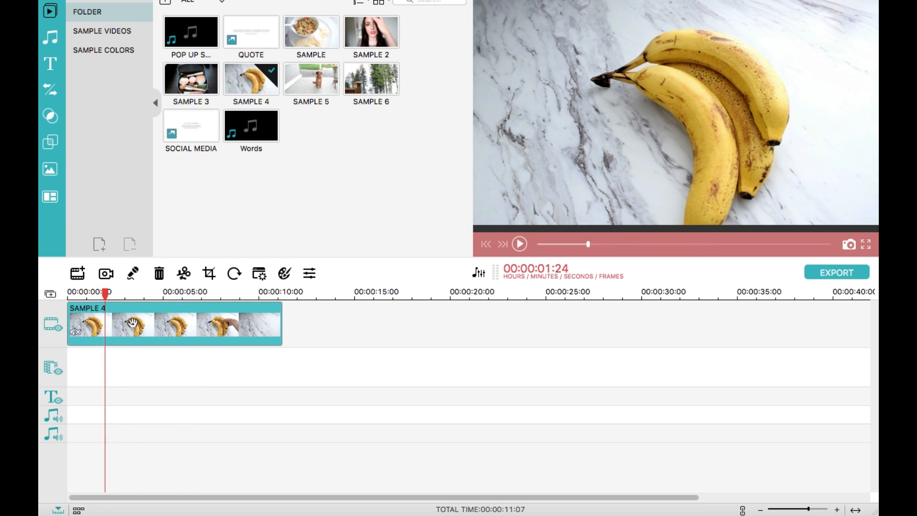
left_click(185, 274)
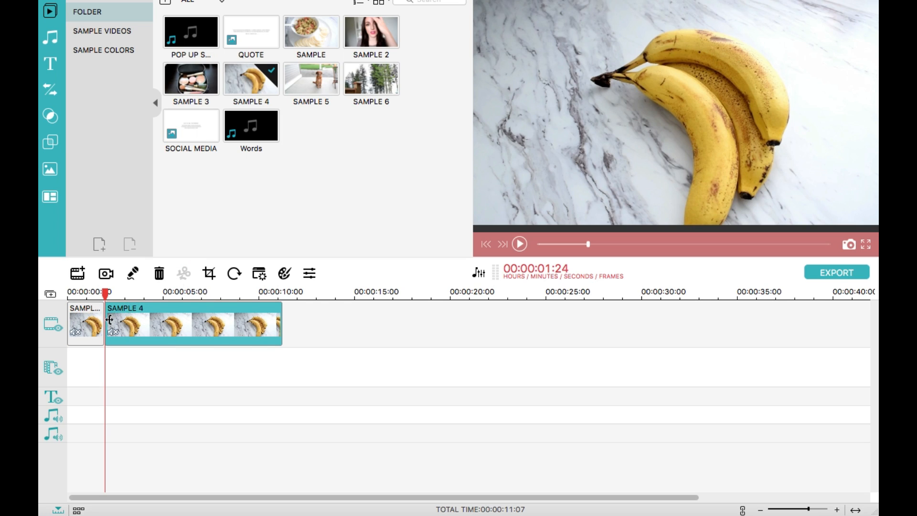
left_click_drag(109, 319, 175, 325)
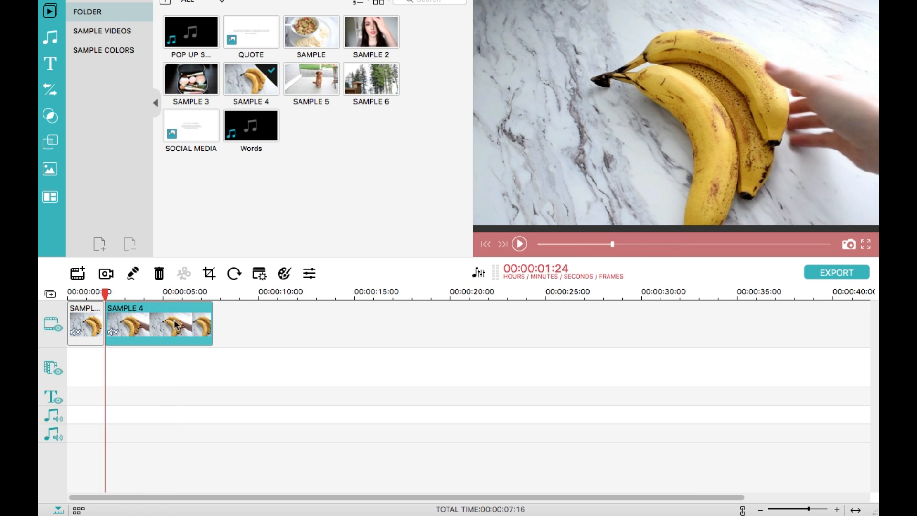
Split the second SAMPLE 4 part at 00:00:05:01, delete the remainder, and return the playhead to the start.
key("space")
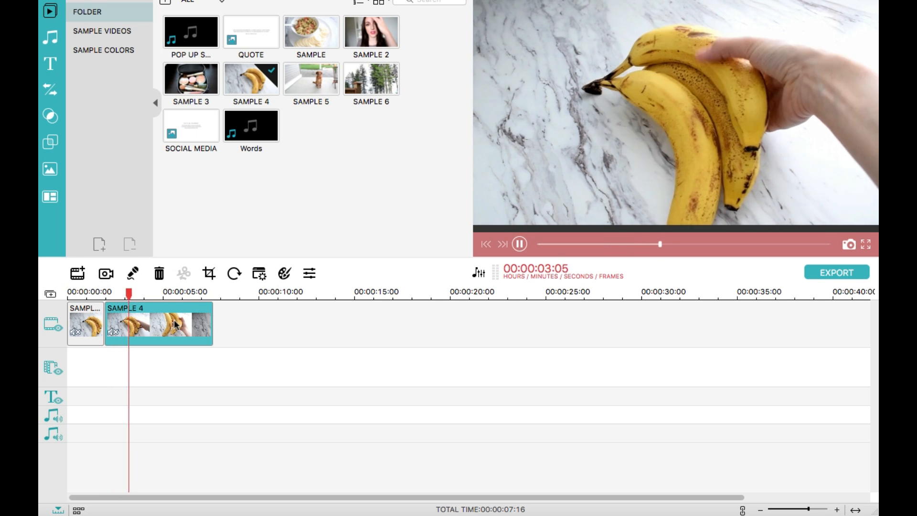
key("space")
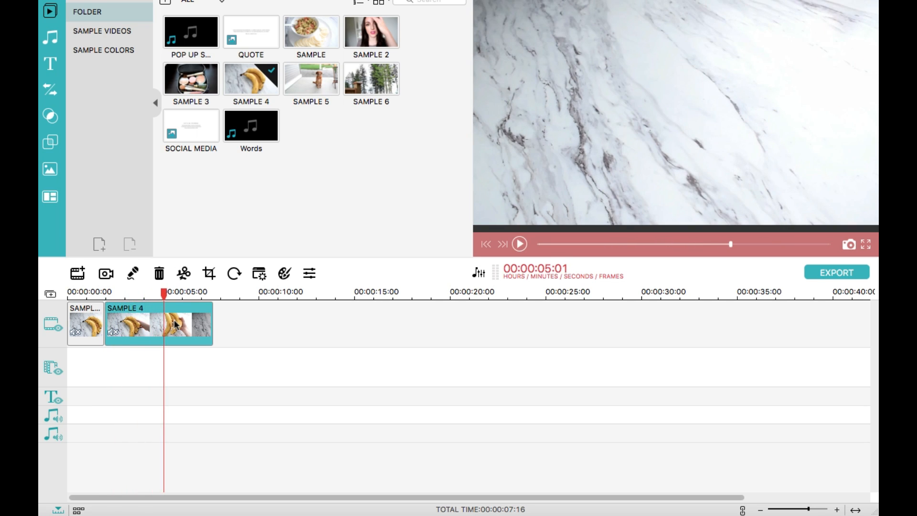
left_click(184, 273)
key("Delete")
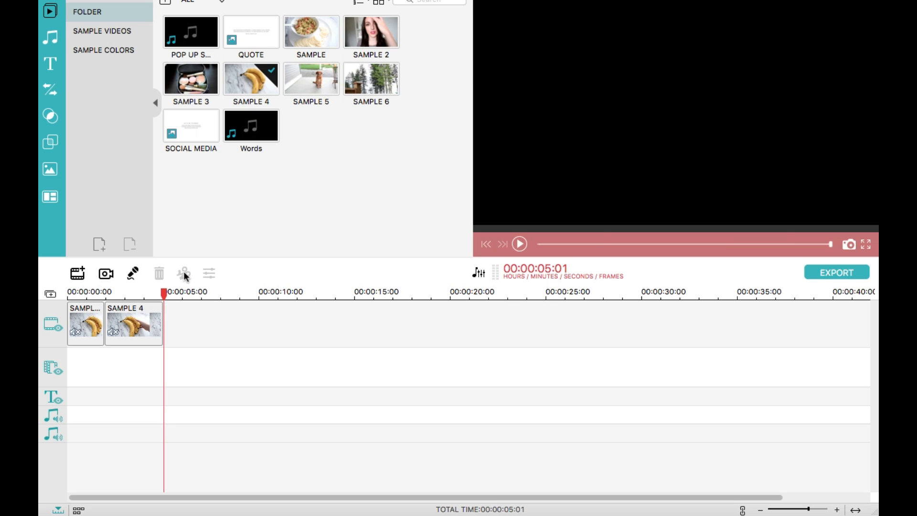
left_click_drag(167, 297, 62, 295)
key("space")
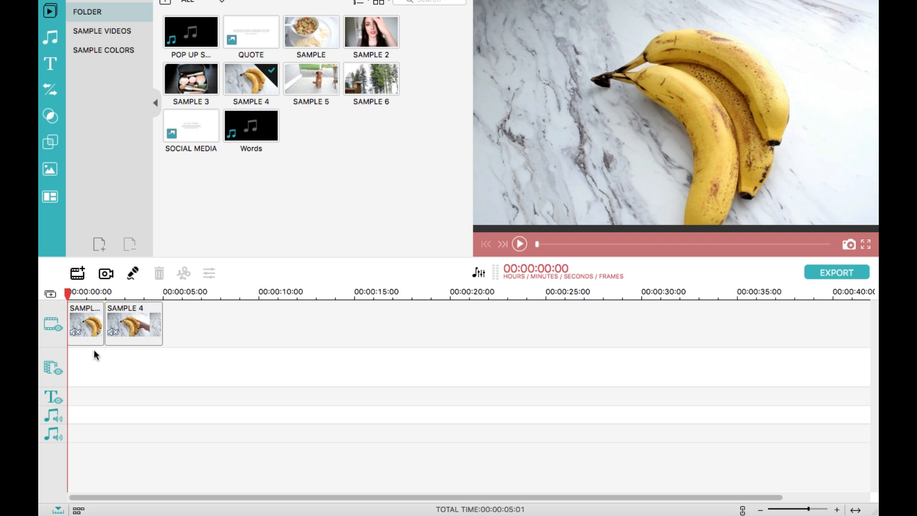
Browse the title templates in the SF, Beauty and Summer categories.
left_click(50, 63)
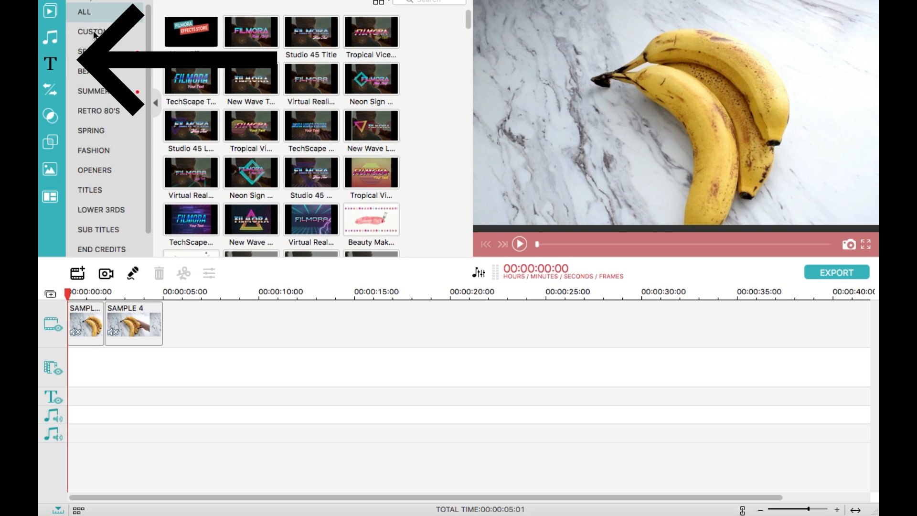
left_click(98, 53)
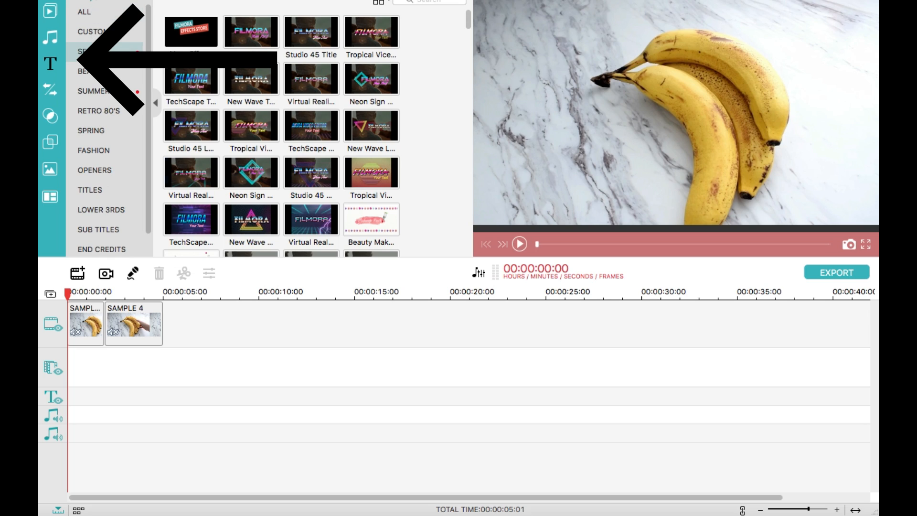
left_click(96, 71)
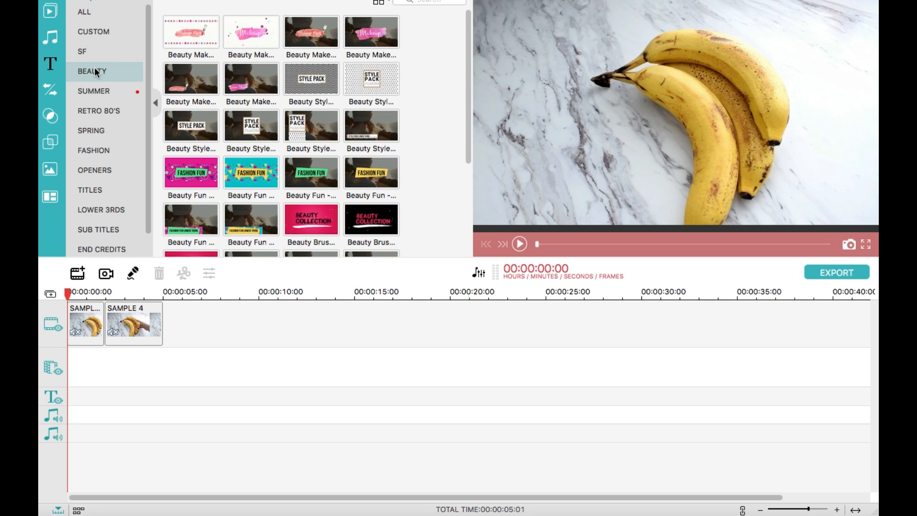
left_click(115, 95)
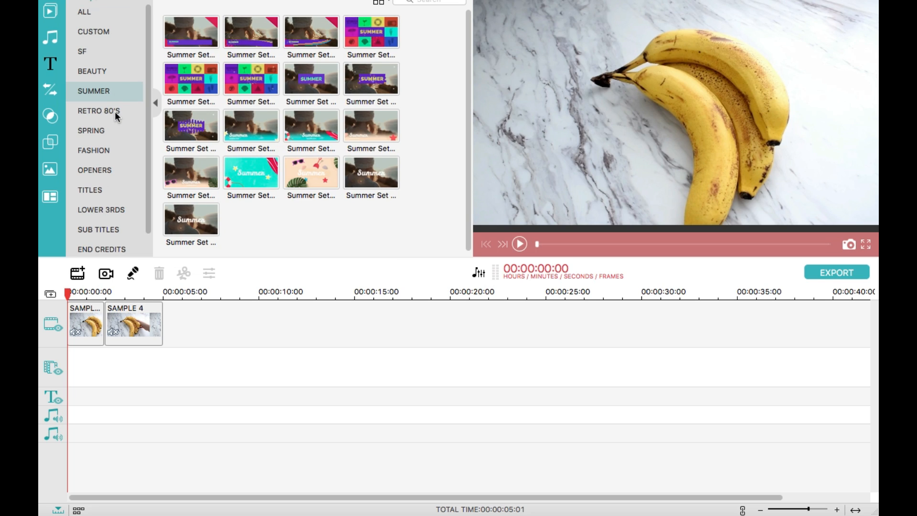
left_click(104, 50)
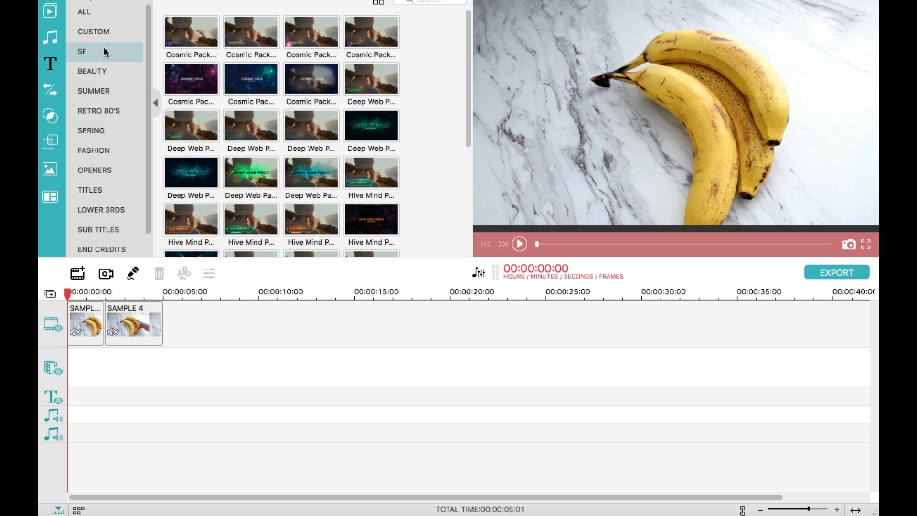
left_click(102, 71)
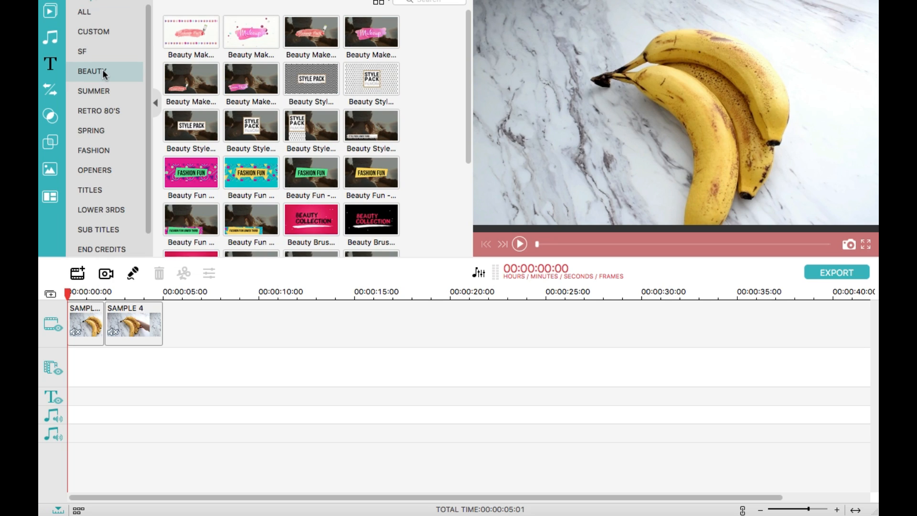
Preview the Beauty Retro - Opener 1 title at the start of the video track and delete it.
left_click_drag(469, 93, 470, 167)
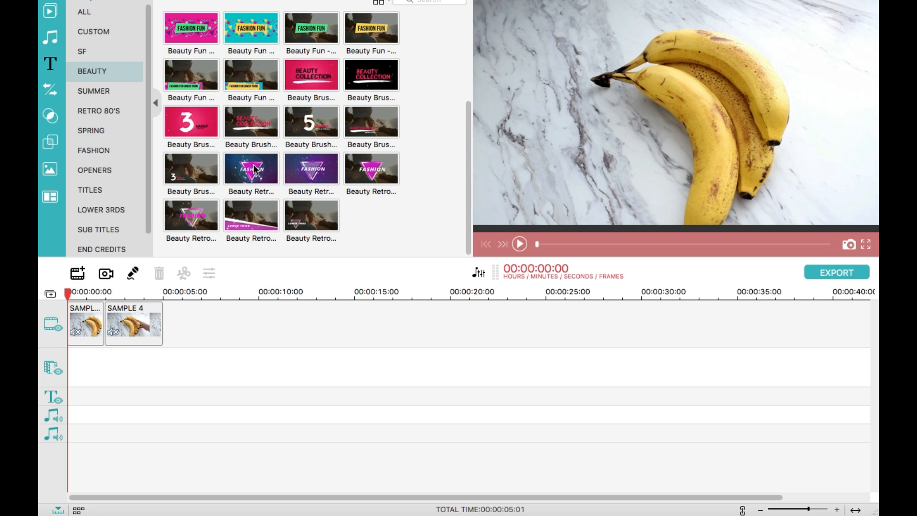
left_click_drag(255, 170, 72, 320)
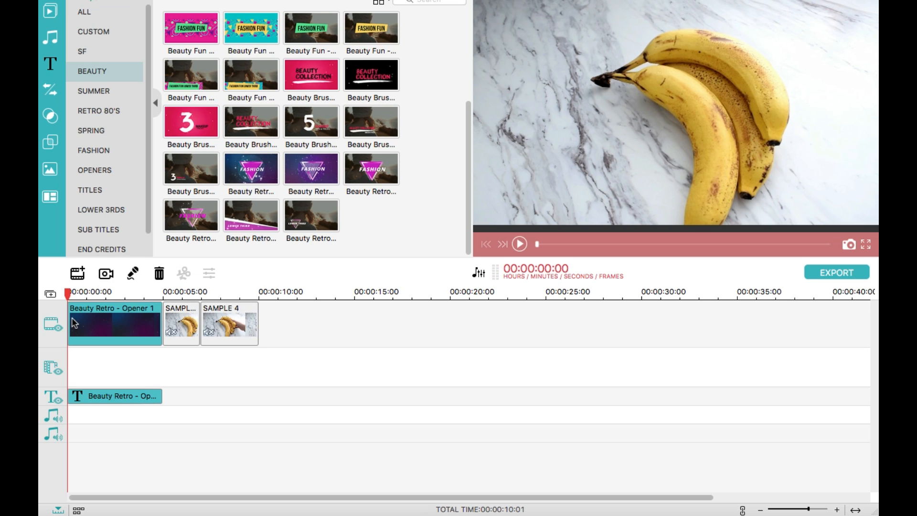
key("space")
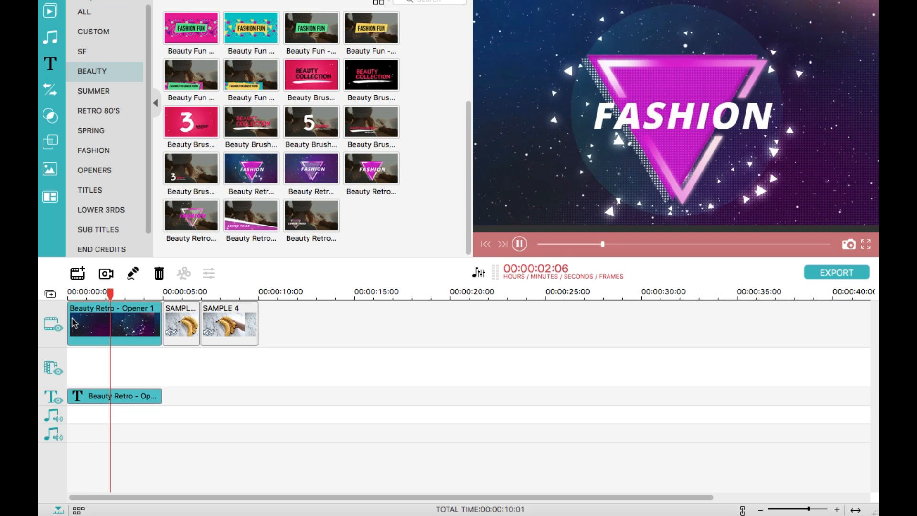
key("space")
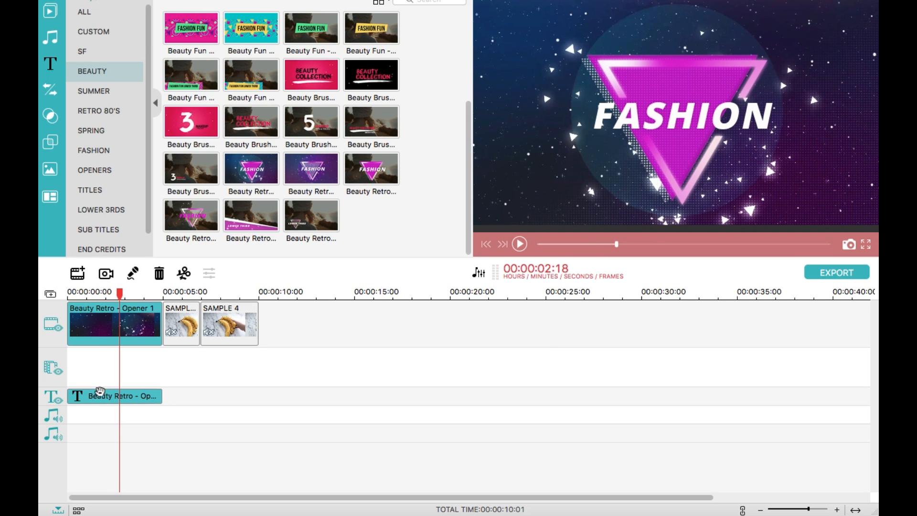
left_click(117, 319)
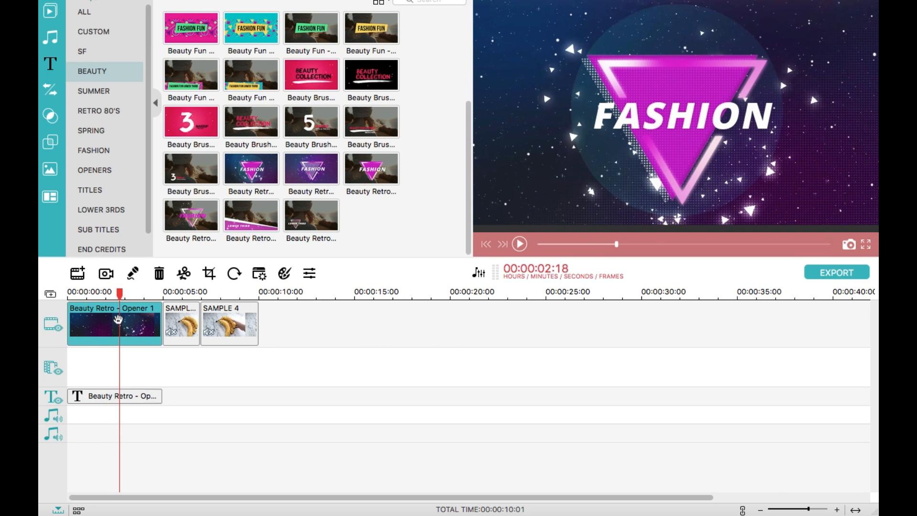
key("Delete")
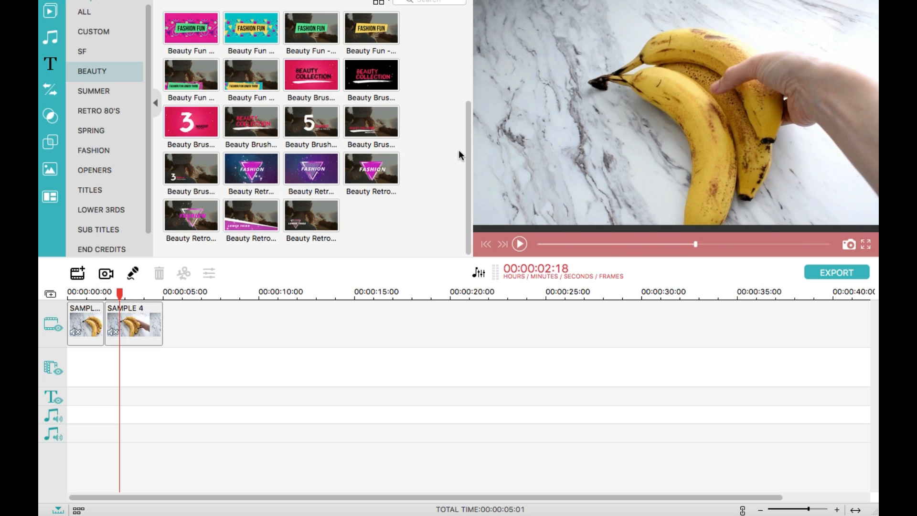
Add the pink Beauty Makeup title over SAMPLE 4 at the start of the text track and preview it.
left_click_drag(471, 150, 455, 70)
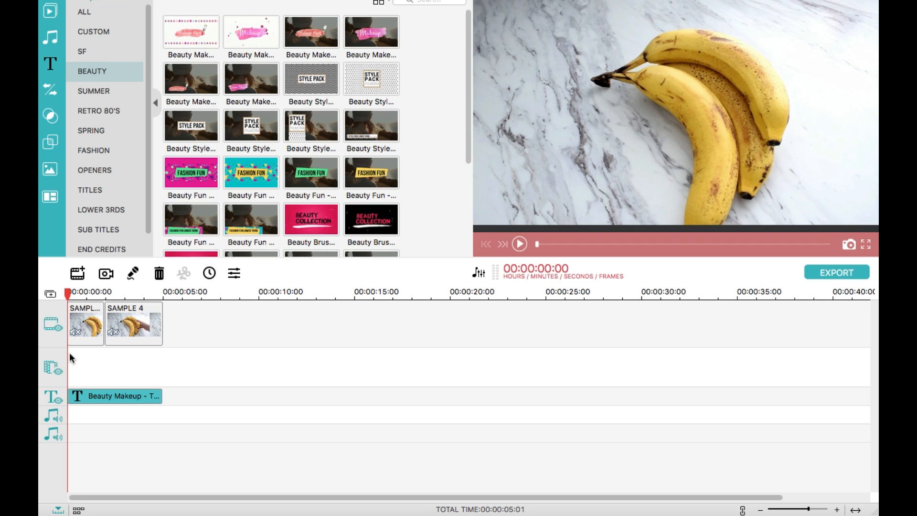
key("space")
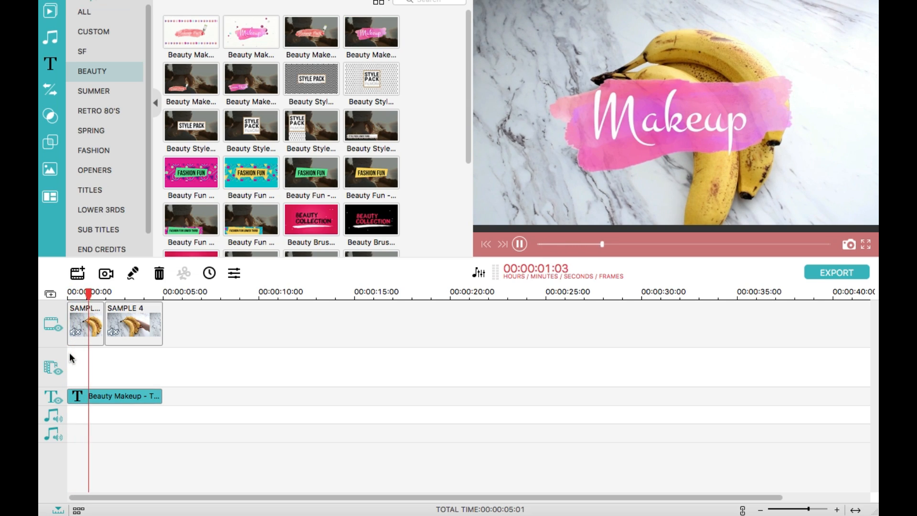
key("space")
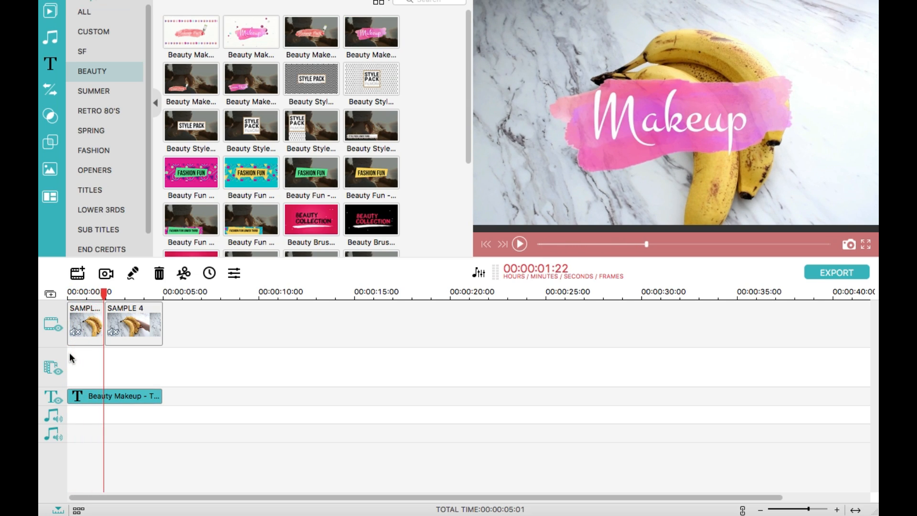
Replace the Makeup wording of the title over SAMPLE 4 with "Healthy Meals".
double_click(80, 397)
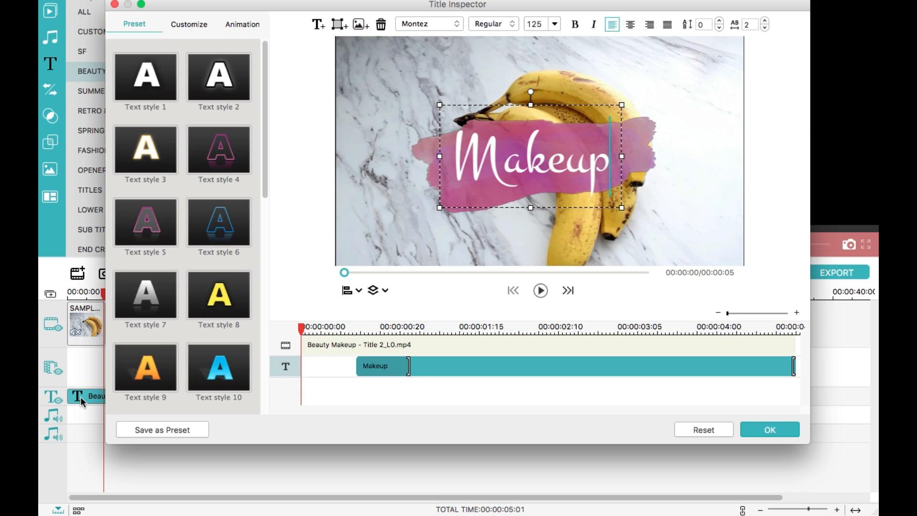
left_click(497, 149)
left_click_drag(607, 151, 424, 159)
type("HEAL")
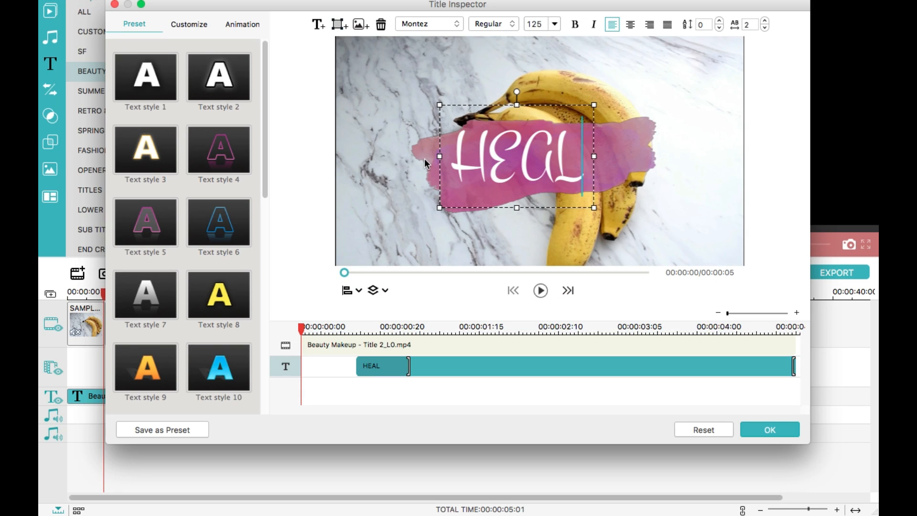
key("BackSpace")
key("BackSpace")
key("BackSpace")
key("BackSpace")
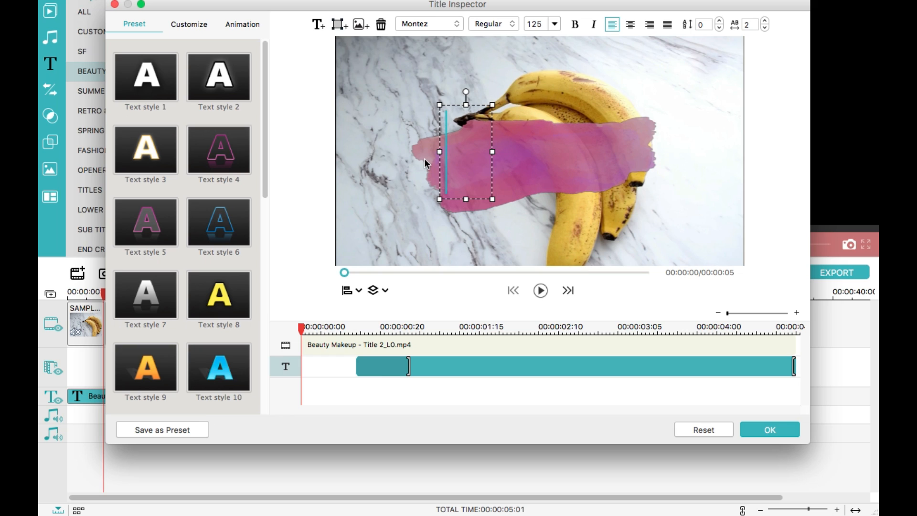
type("Healthy")
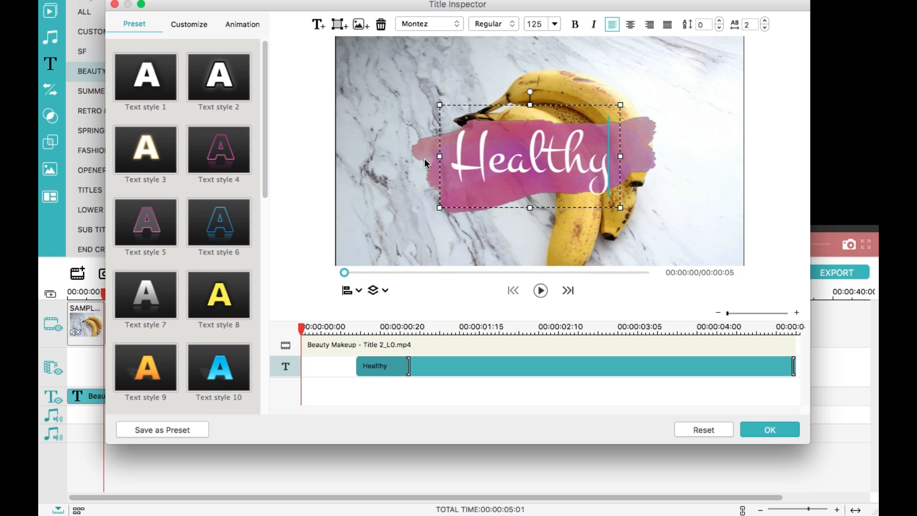
type(" Meals")
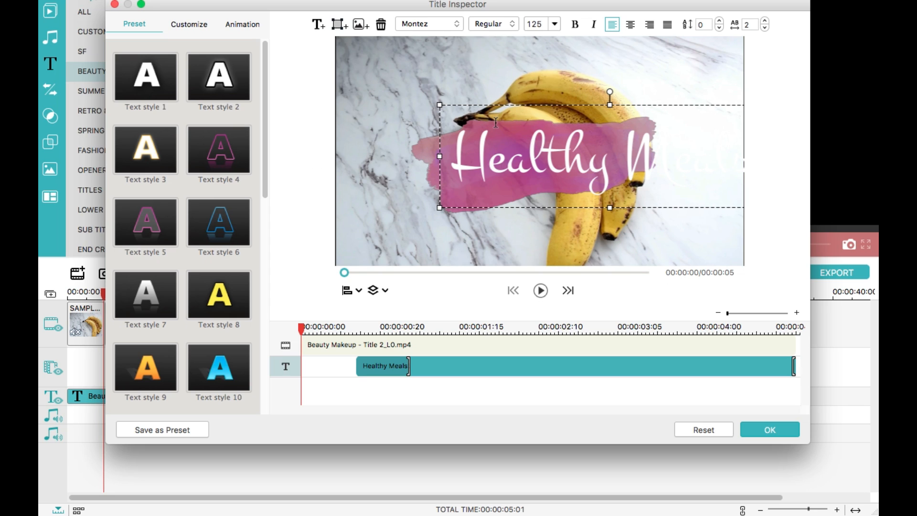
Shrink and centre the title text within the pink brush stroke, ending it with an exclamation mark, and apply the edit.
left_click_drag(439, 104, 513, 123)
left_click(602, 168)
left_click_drag(601, 169, 591, 171)
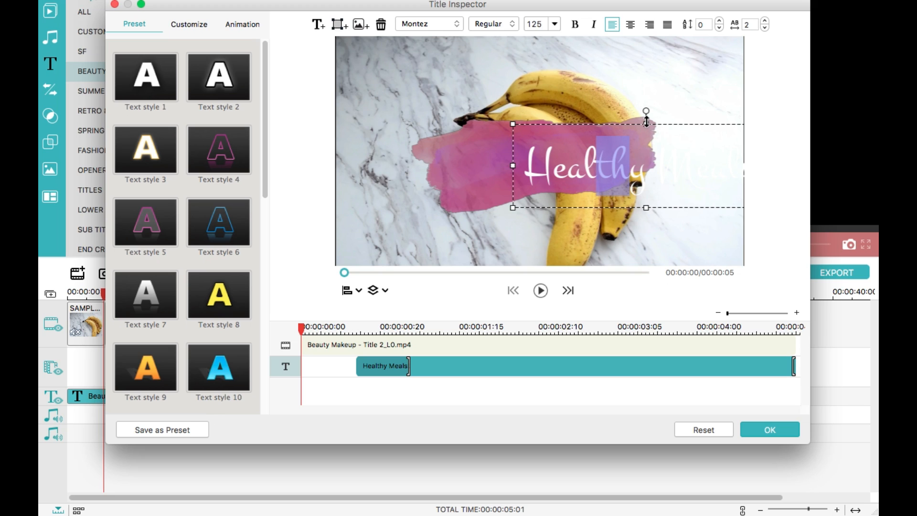
left_click_drag(646, 121, 539, 119)
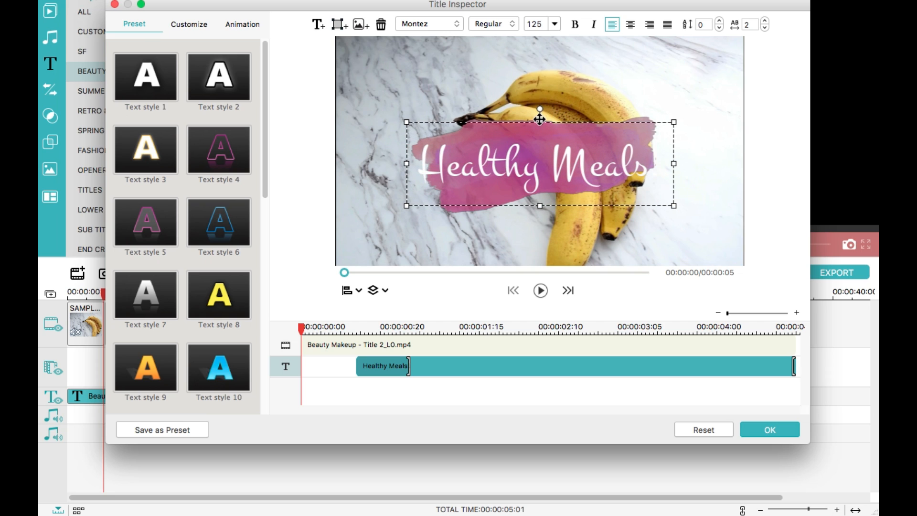
left_click_drag(674, 206, 652, 196)
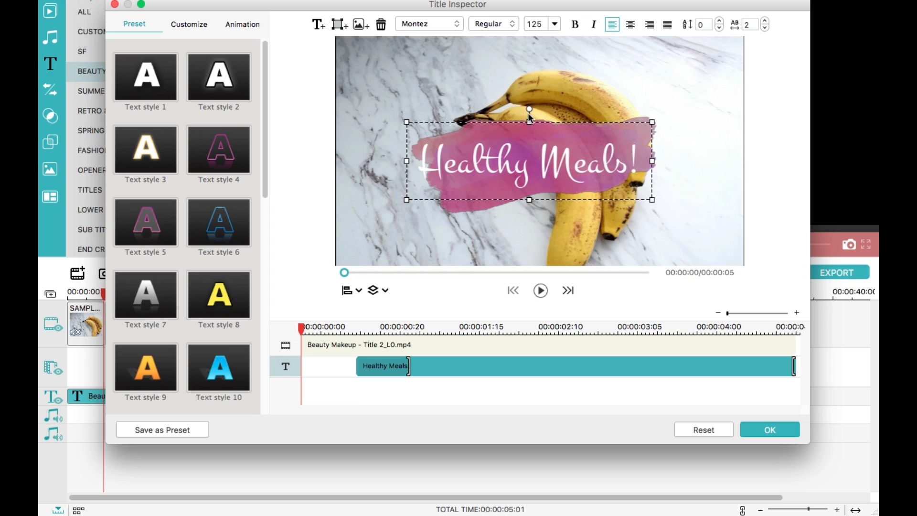
left_click_drag(530, 116, 536, 116)
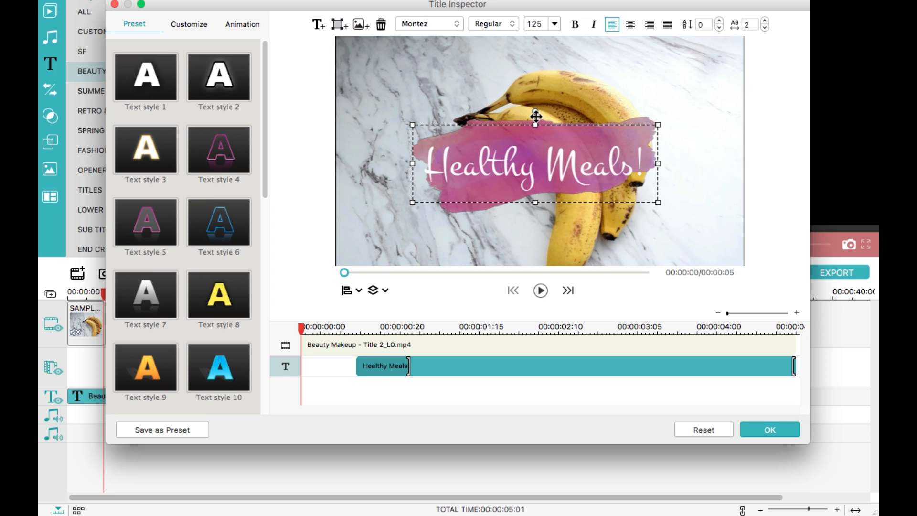
left_click(770, 429)
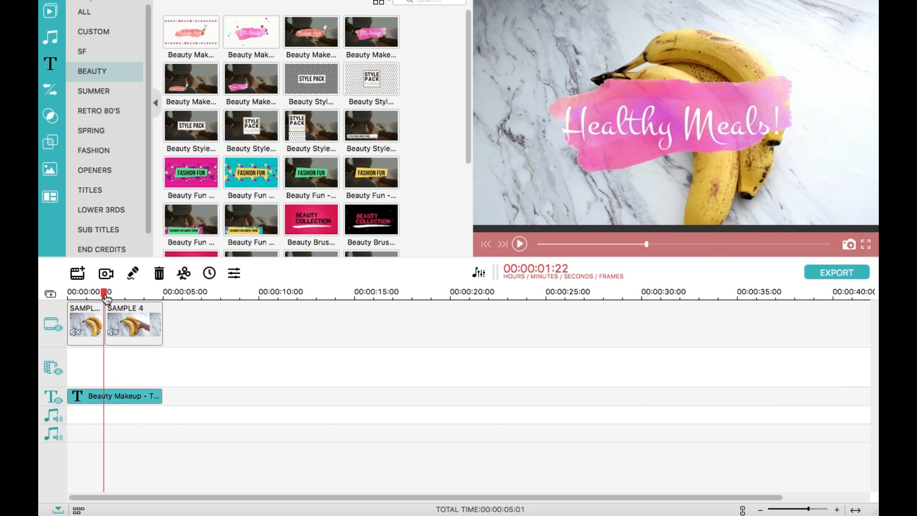
Play the video from the start to preview the Healthy Meals! title.
left_click_drag(104, 293, 65, 292)
key("space")
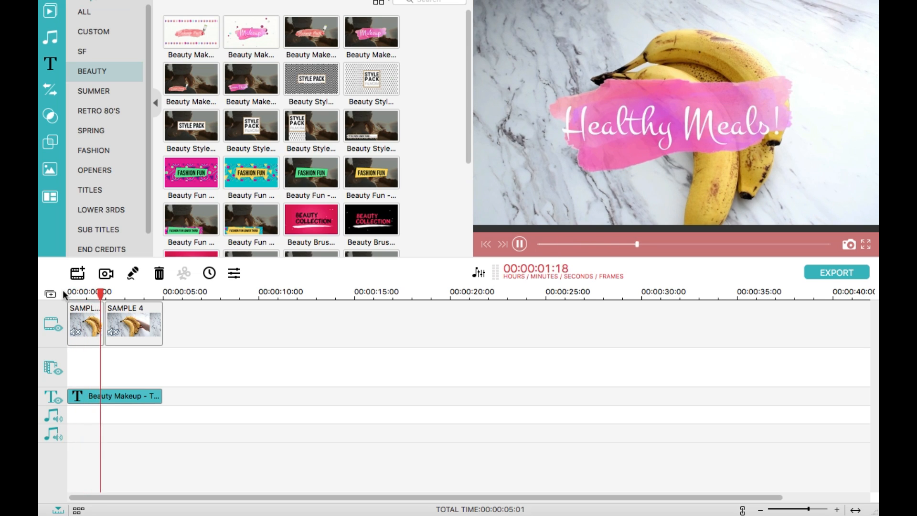
key("space")
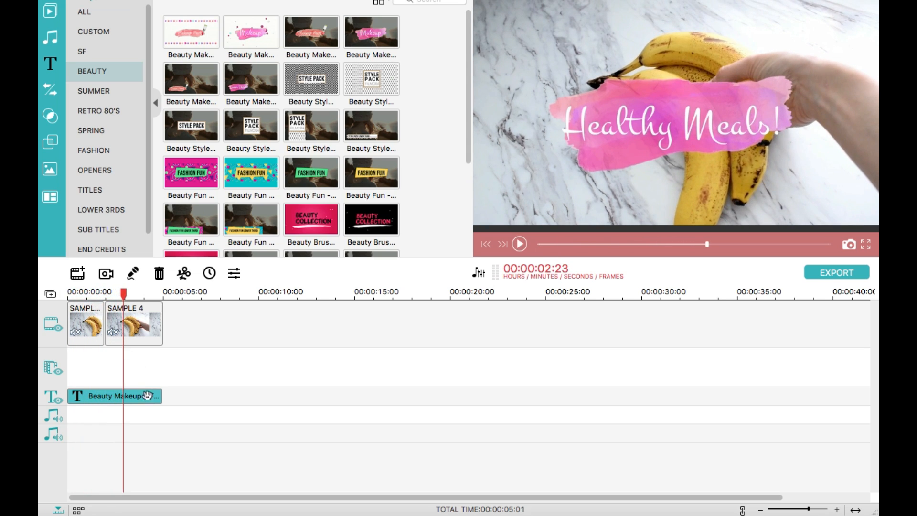
Shorten the title clip to end at about 00:00:02:24 and preview the result.
left_click_drag(160, 396, 122, 397)
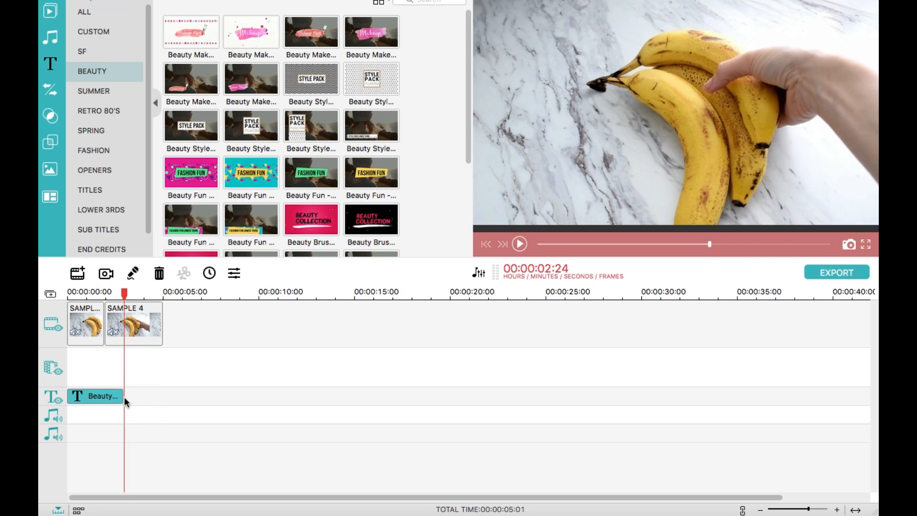
left_click(74, 295)
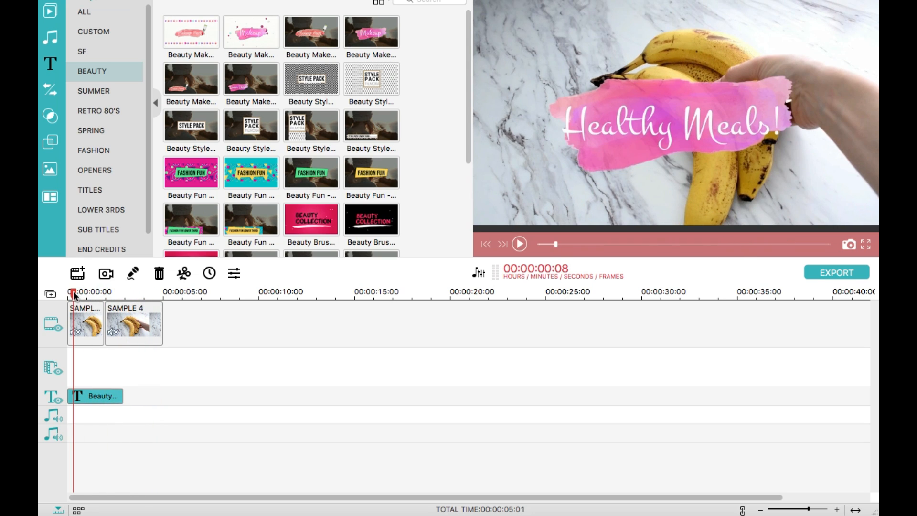
key("space")
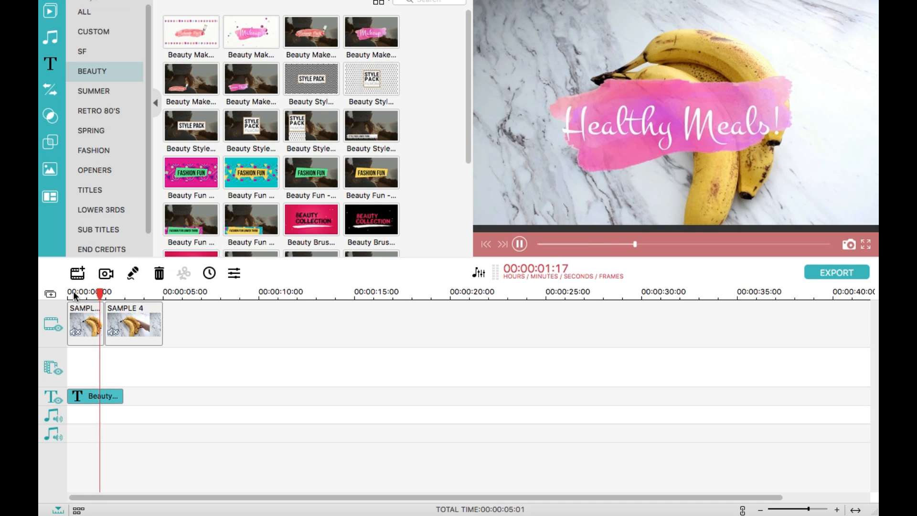
key("space")
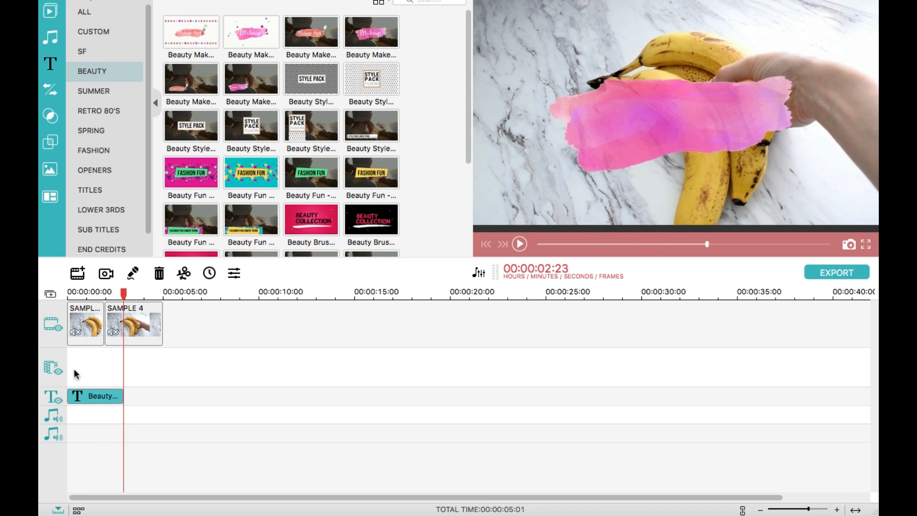
Lengthen the opening animation of the Healthy Meals! text slightly, apply it and preview the title from the start.
double_click(89, 399)
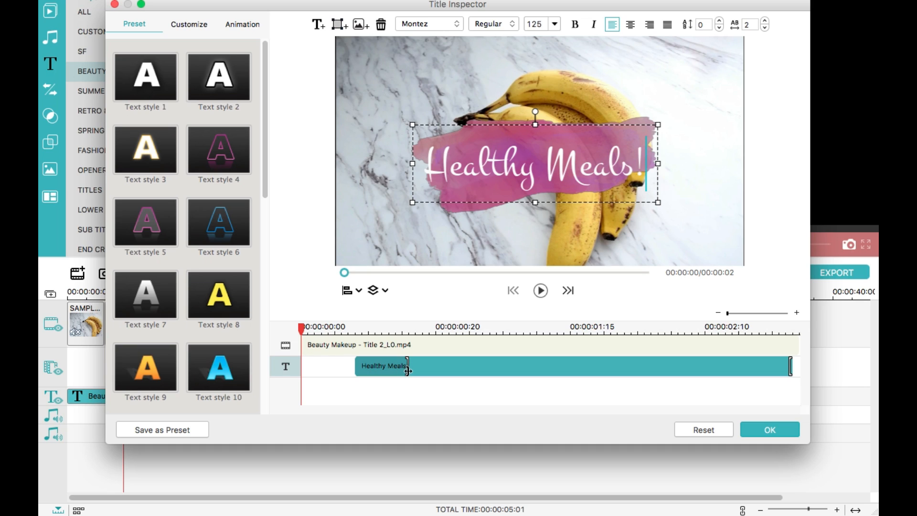
left_click_drag(407, 371, 449, 370)
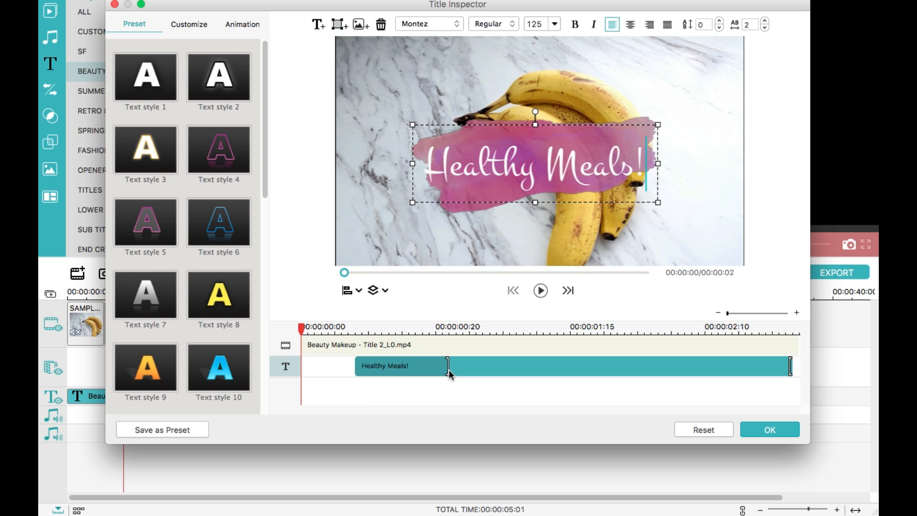
left_click(770, 429)
left_click_drag(127, 298, 67, 296)
key("space")
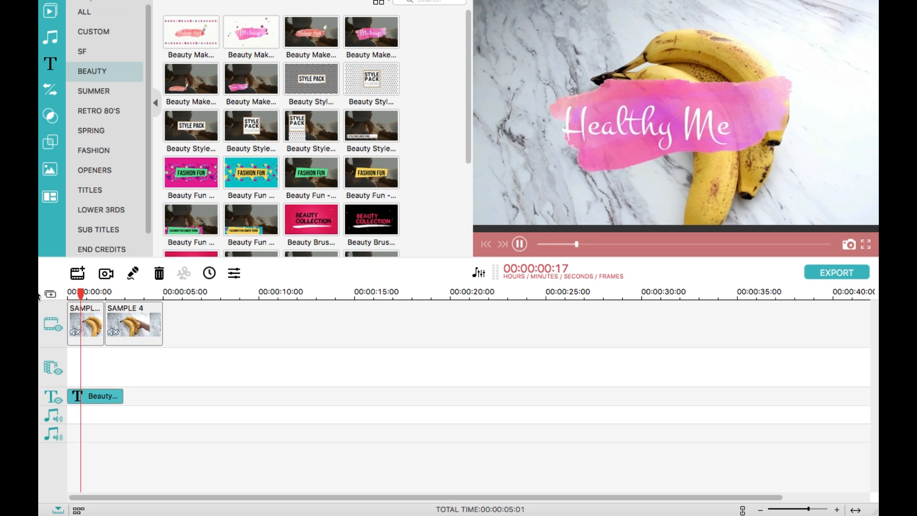
key("space")
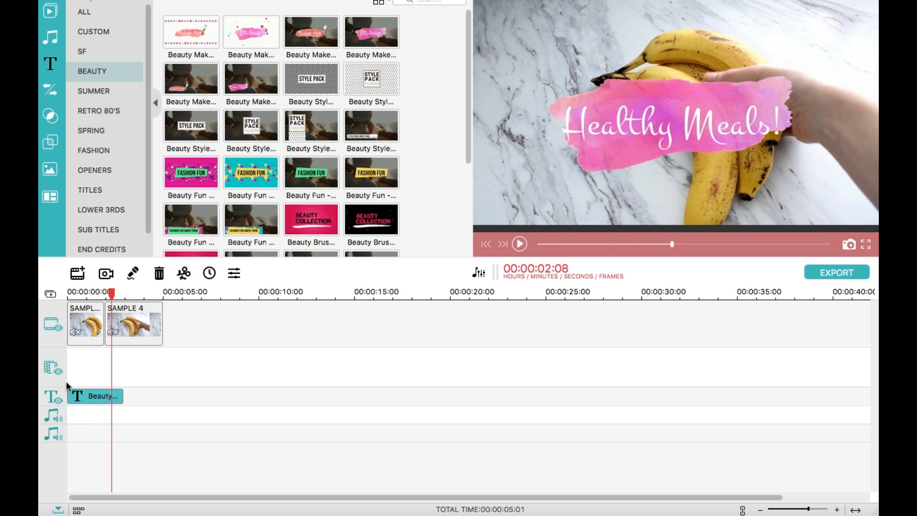
Extend the opening animation of the Healthy Meals! text across most of its duration, apply it and preview the title from the start.
double_click(91, 397)
left_click_drag(447, 366, 689, 365)
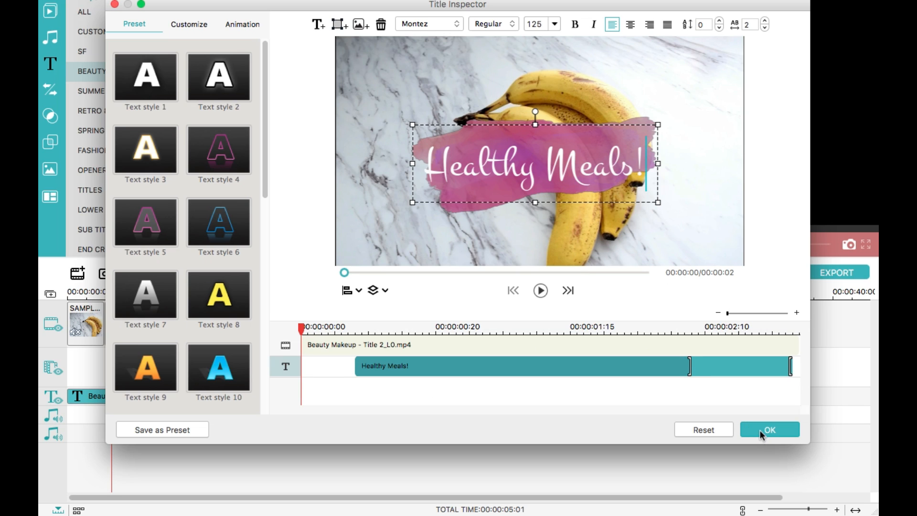
left_click(760, 431)
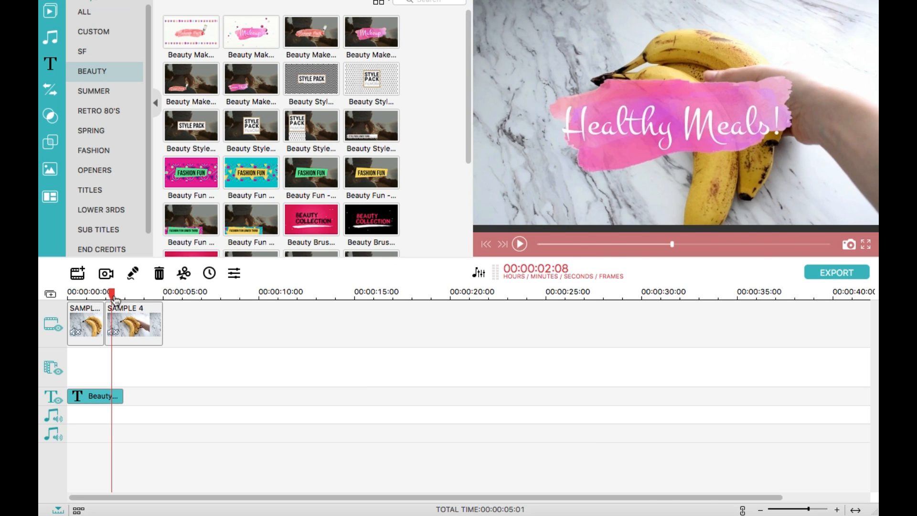
left_click_drag(113, 296, 44, 297)
key("space")
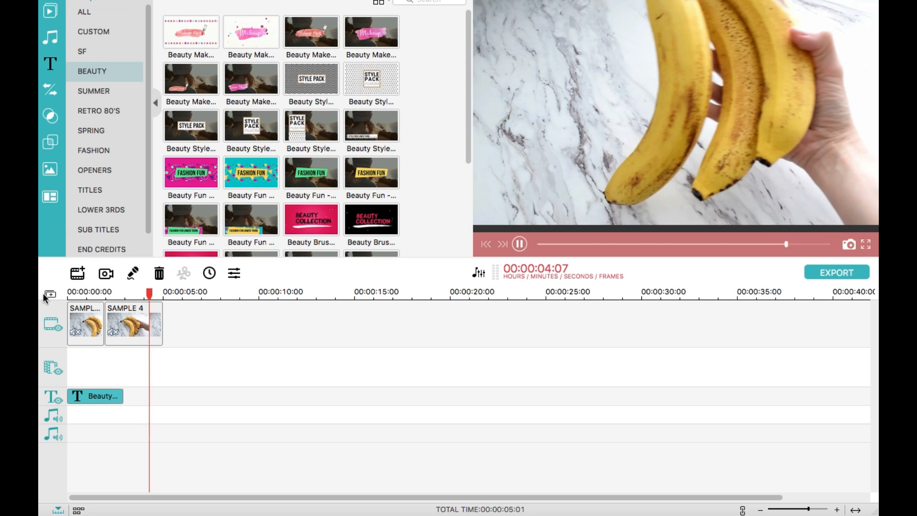
key("space")
Stretch the title clip past the footage to 00:00:07:24 and play it back.
left_click_drag(124, 395, 219, 396)
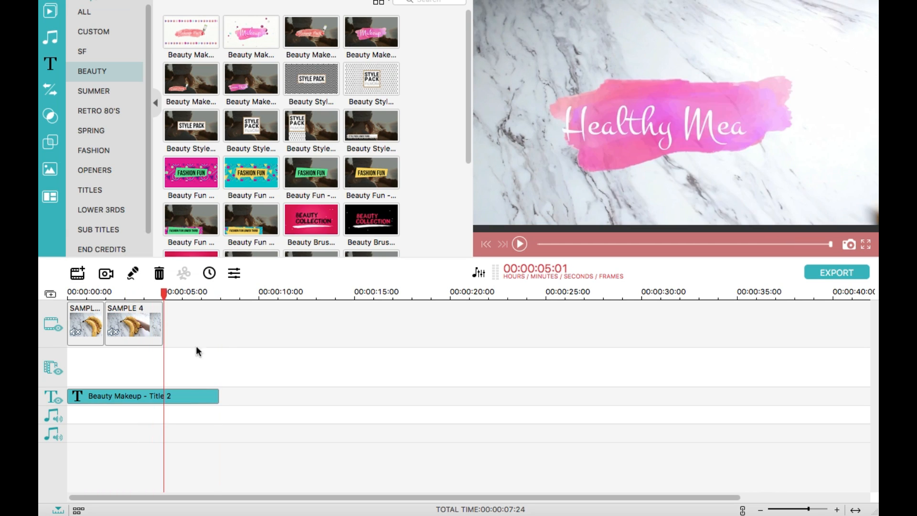
left_click(219, 294)
key("space")
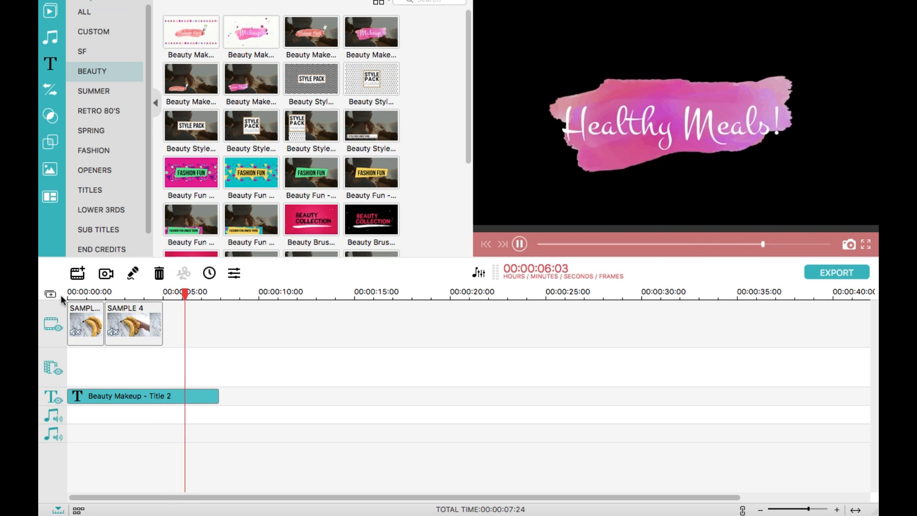
key("space")
Trim the title clip to end with SAMPLE 4 at 00:00:05:01 and move the playhead to 00:00:01:01.
left_click_drag(216, 393, 162, 393)
left_click_drag(164, 302, 88, 296)
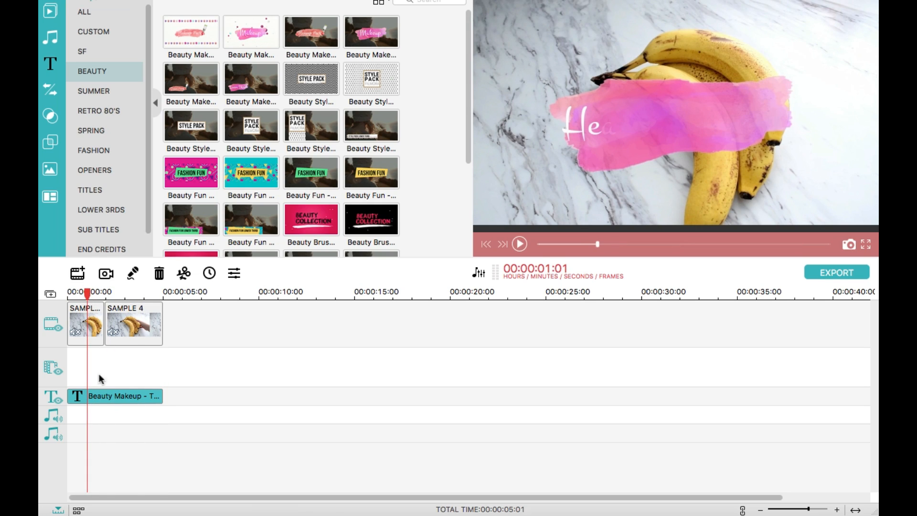
Open the Healthy Meals! title for customization and try pink and light yellow fill colours from the colour wheel.
double_click(114, 395)
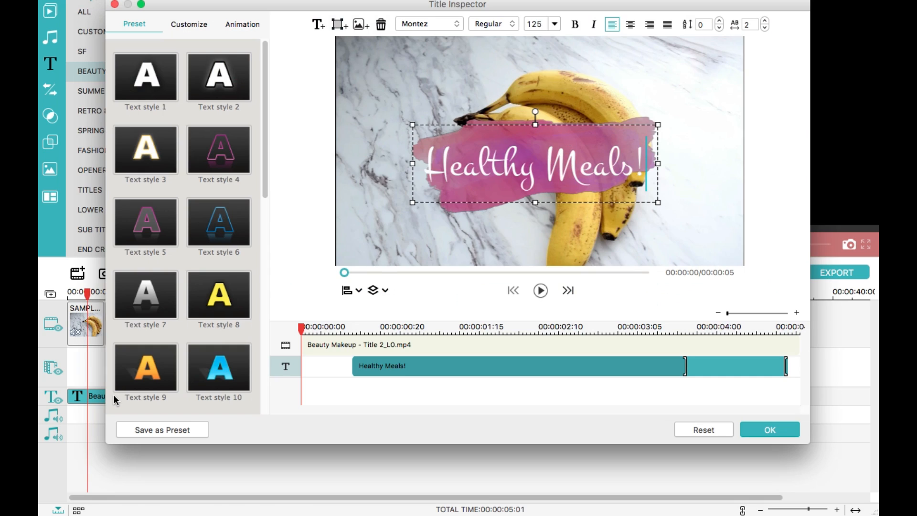
left_click(186, 23)
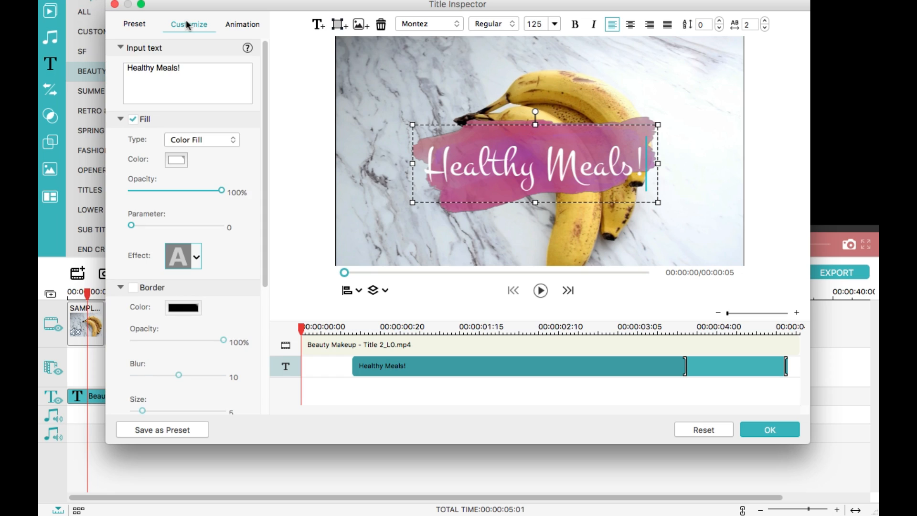
left_click(178, 162)
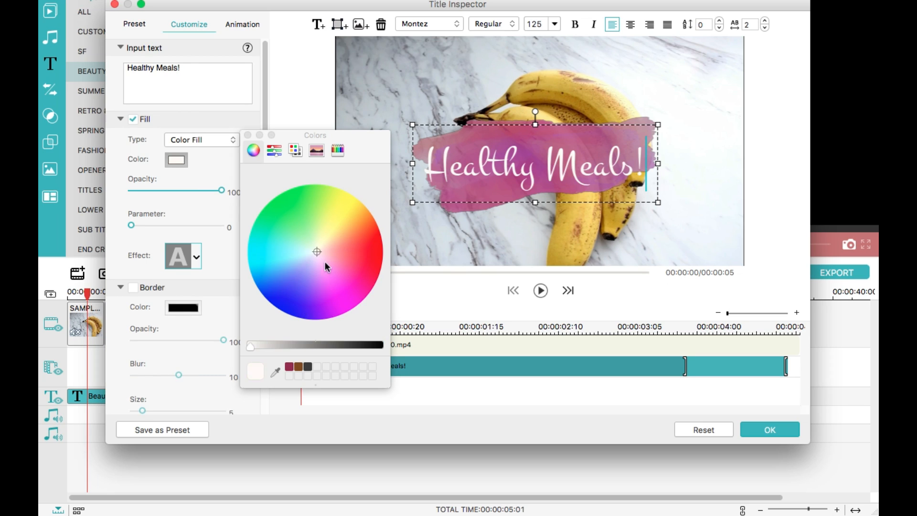
left_click(328, 265)
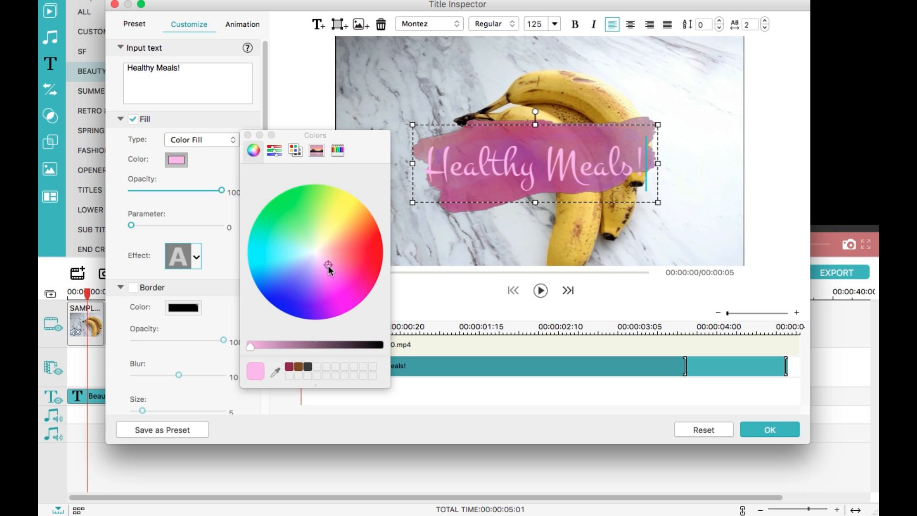
left_click_drag(328, 268, 321, 220)
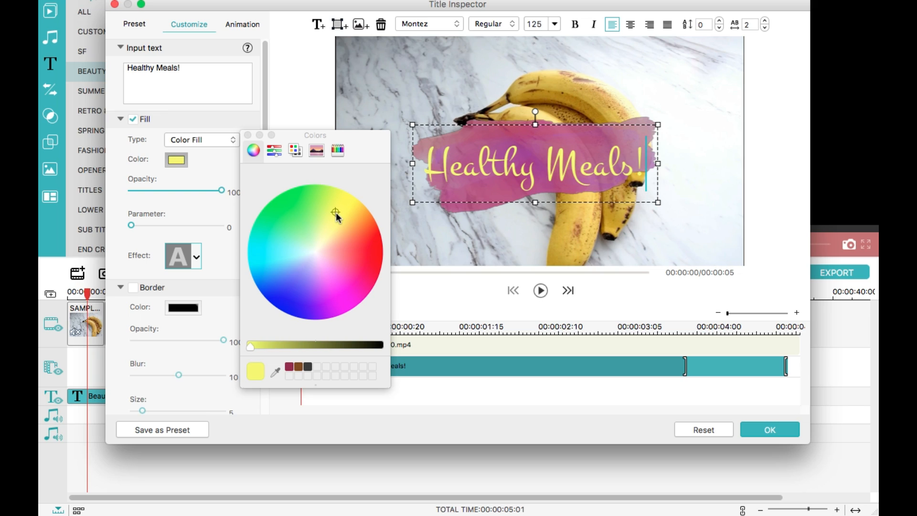
Sample the title's fill colour from the banana, and replace it with a light grey sampled from the marble background.
left_click(276, 372)
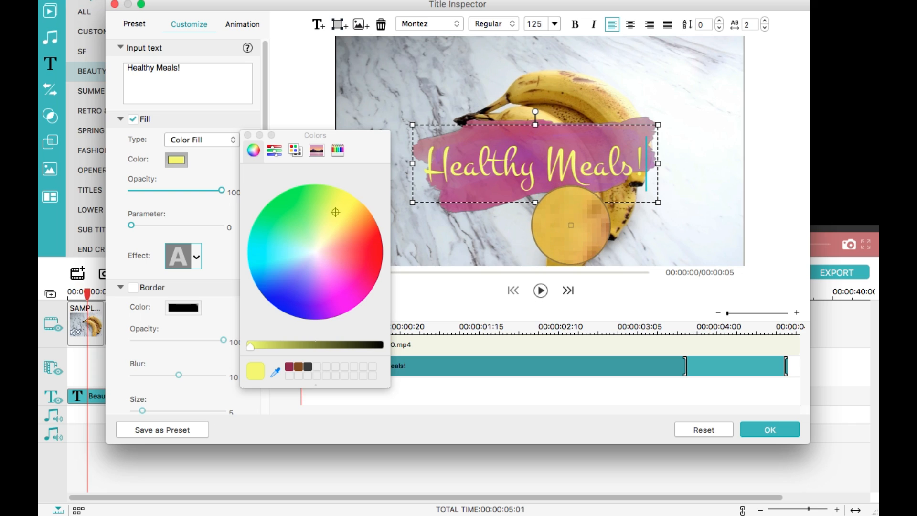
left_click(569, 232)
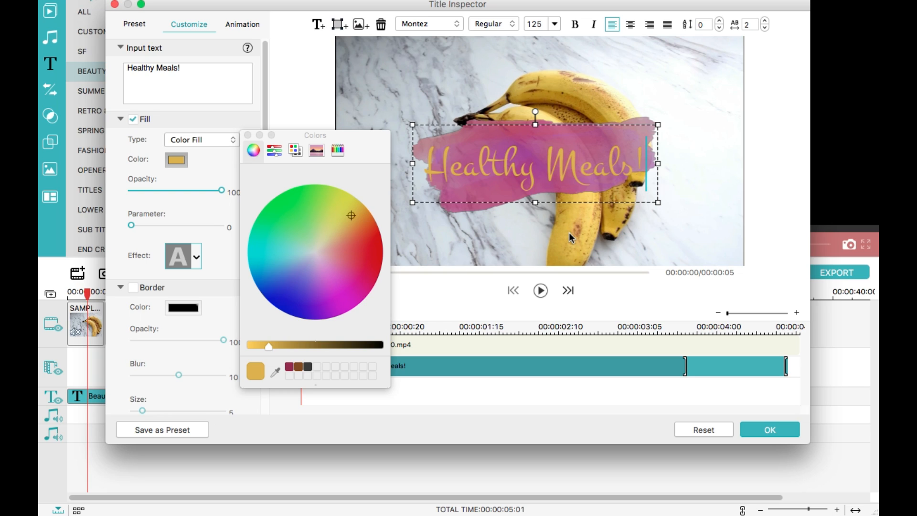
left_click(276, 373)
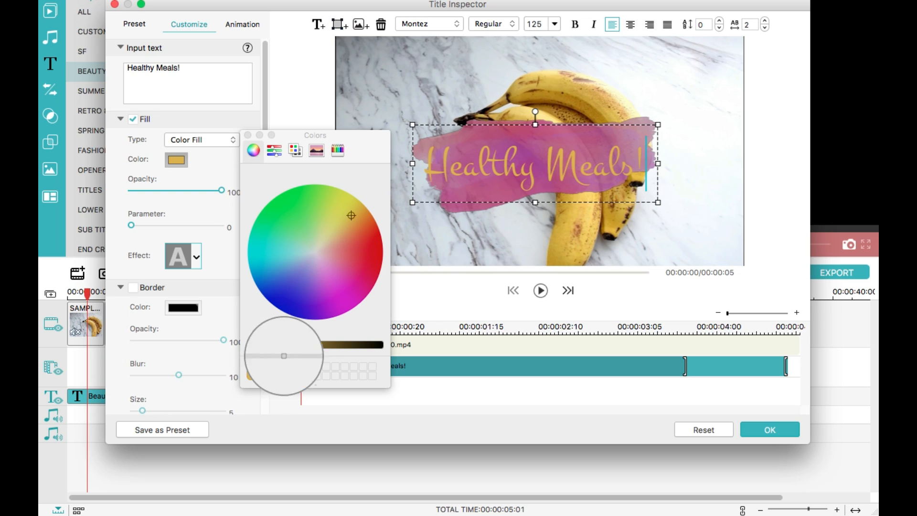
left_click(529, 246)
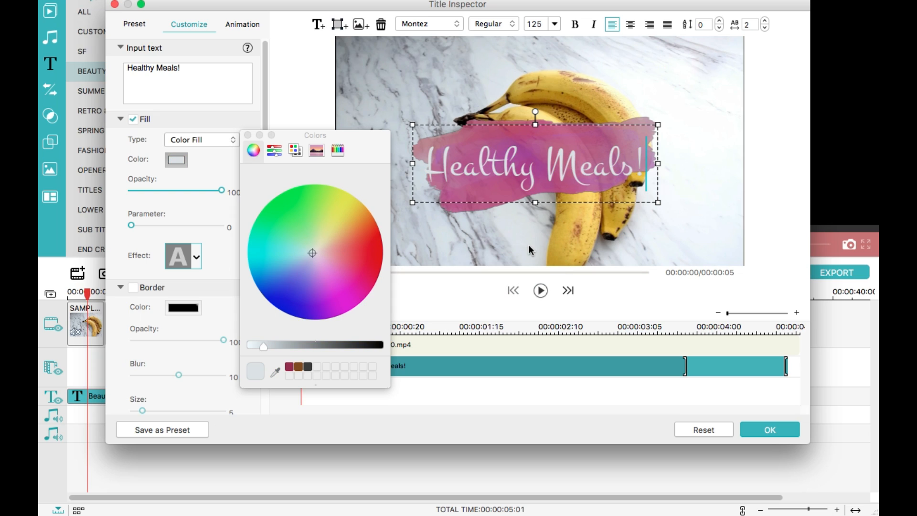
Add the Summer Set Sunshine title from the Summer category at the start of the title track and play it back.
left_click(247, 135)
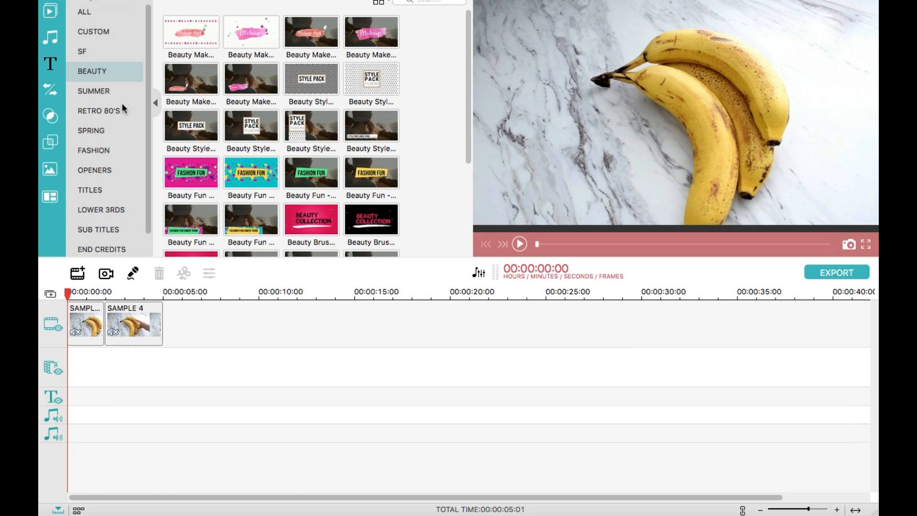
left_click(101, 52)
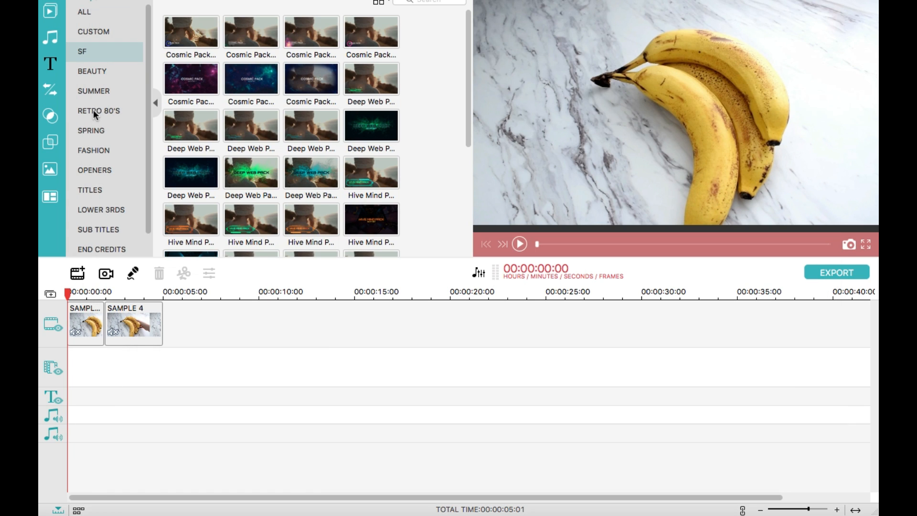
left_click(94, 90)
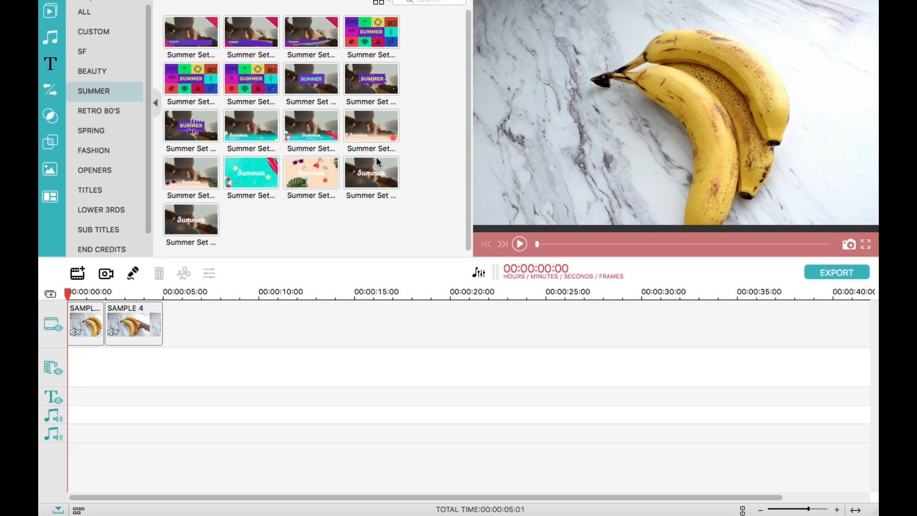
left_click(101, 52)
left_click(94, 90)
left_click_drag(375, 177, 68, 359)
key("space")
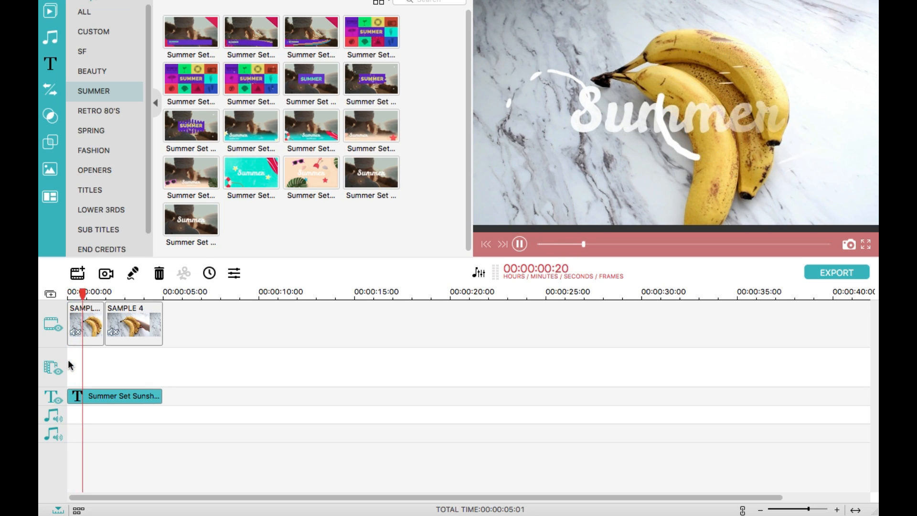
key("space")
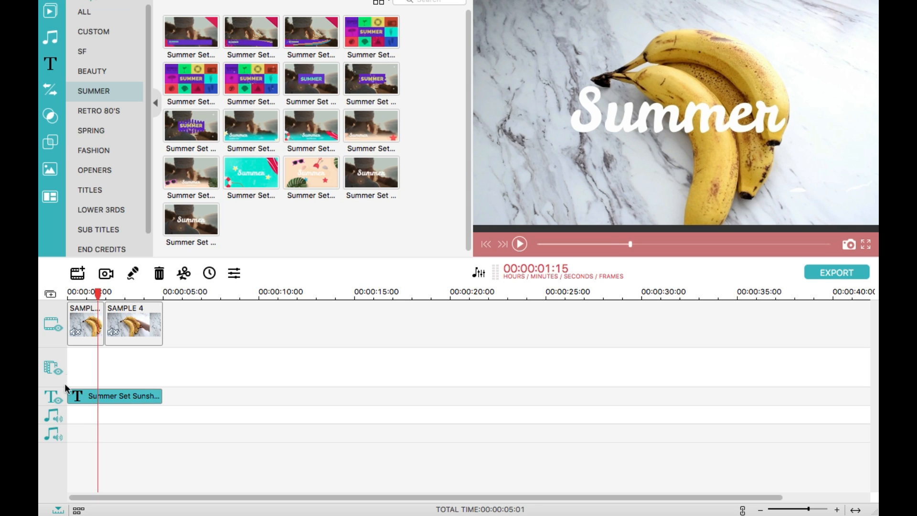
Replace the Summer title's text with "Refreshing Summer Smoothies!", one word per line.
double_click(85, 397)
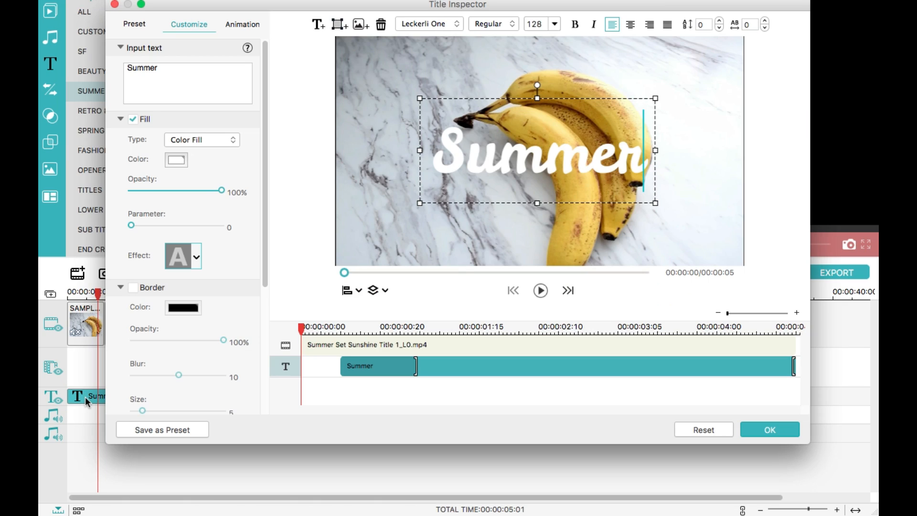
double_click(601, 155)
type("Refre")
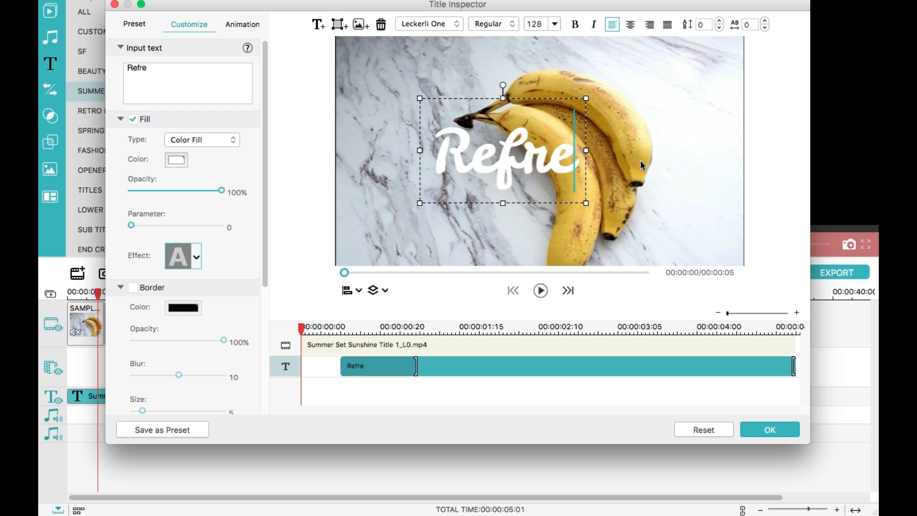
type("shing ")
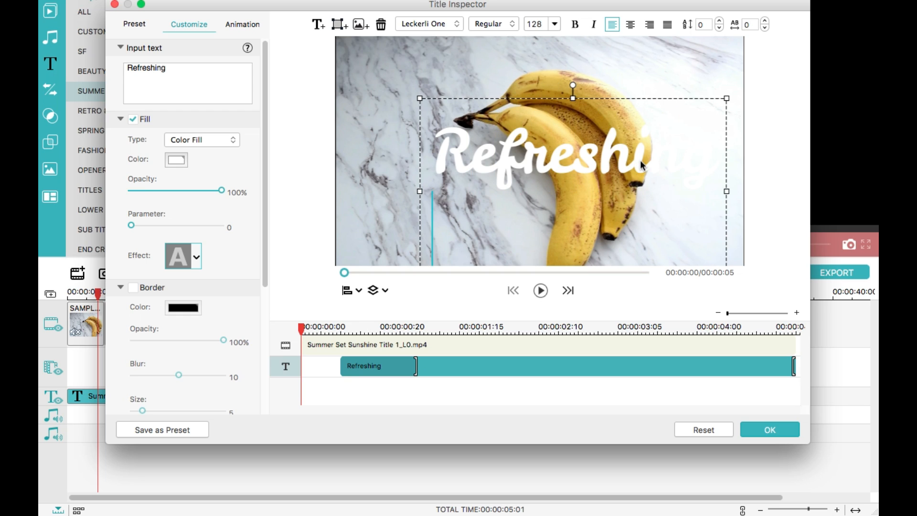
type("Summer")
key("Return")
type("Smoothies!")
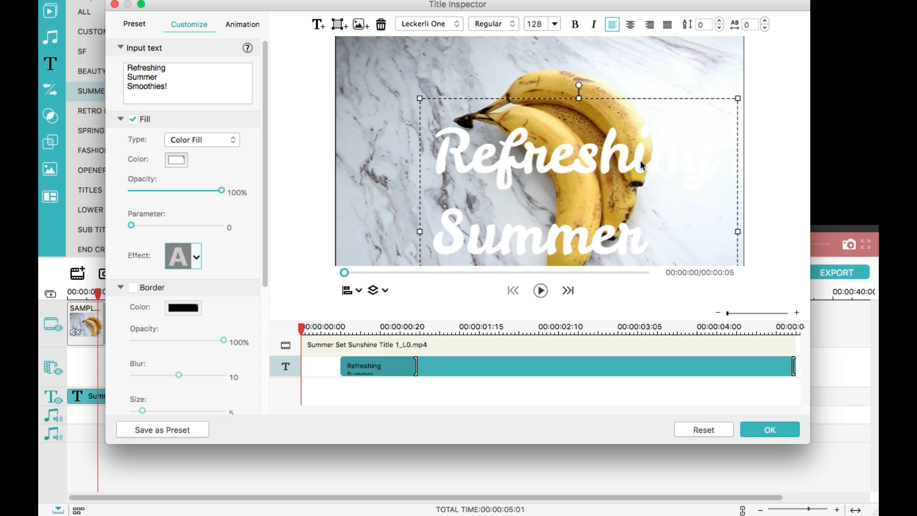
Shrink the title's text box so all three lines fit in the frame, and centre-align the text.
left_click_drag(579, 98, 539, 50)
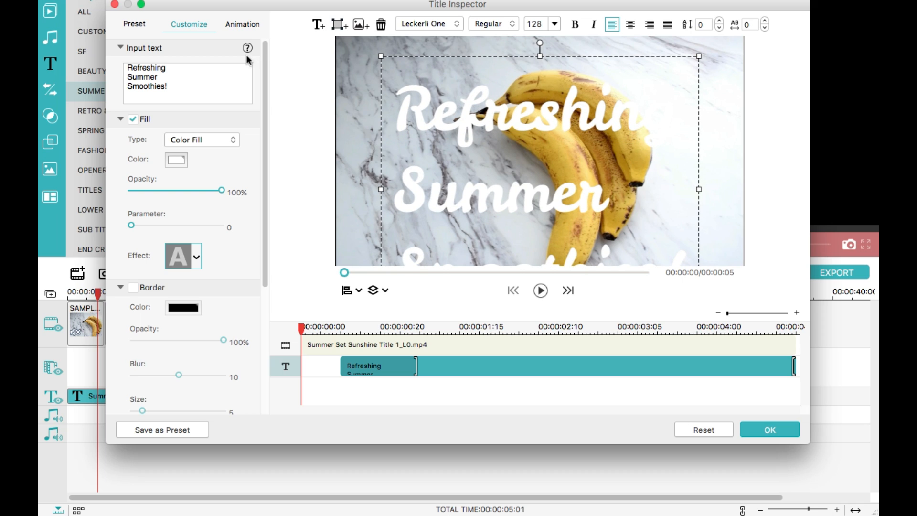
left_click_drag(379, 54, 463, 123)
left_click(560, 172)
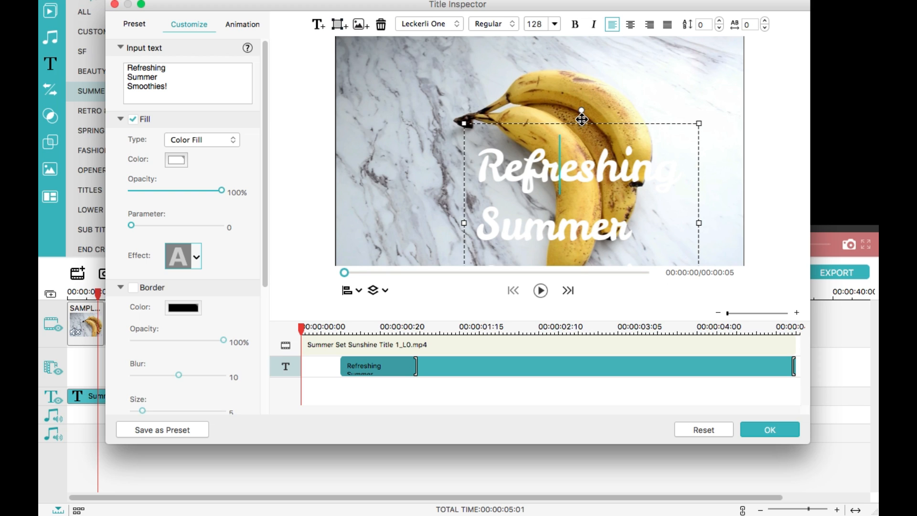
left_click_drag(562, 111, 524, 54)
left_click_drag(419, 94, 630, 237)
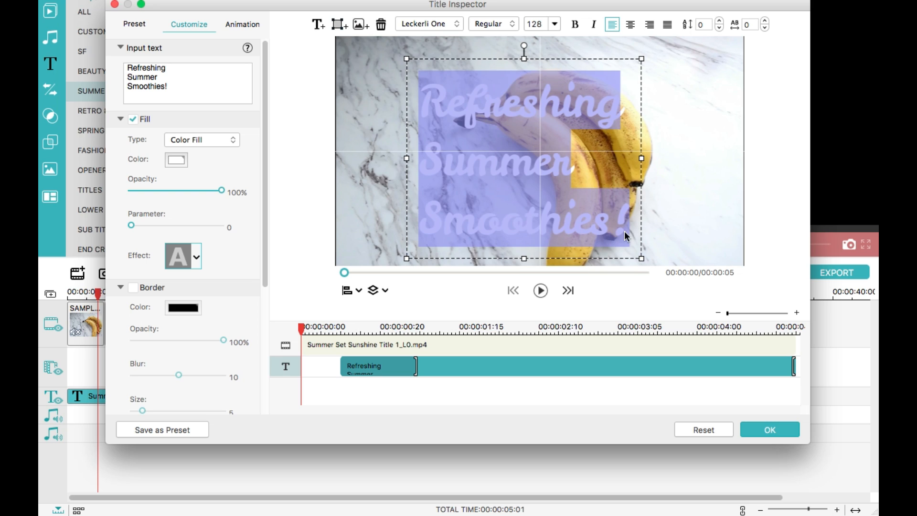
left_click(629, 29)
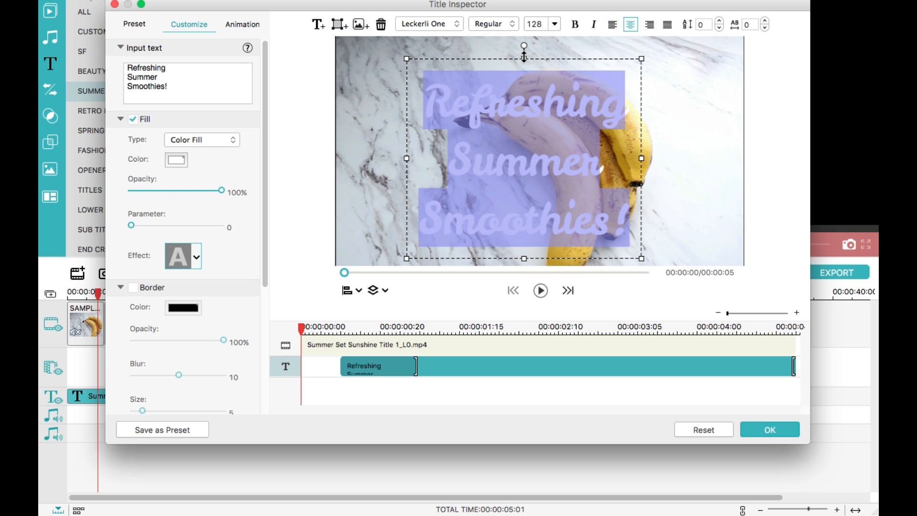
Increase the title's letter spacing to 11 and move the text box back to the centre of the frame.
left_click(765, 21)
left_click(765, 21)
left_click(765, 21)
left_click(765, 21)
left_click(765, 21)
left_click(717, 128)
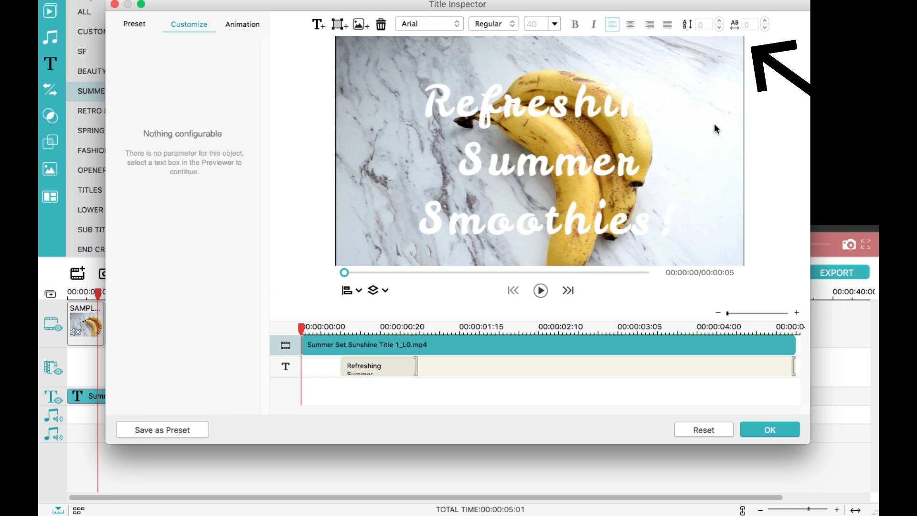
left_click(547, 113)
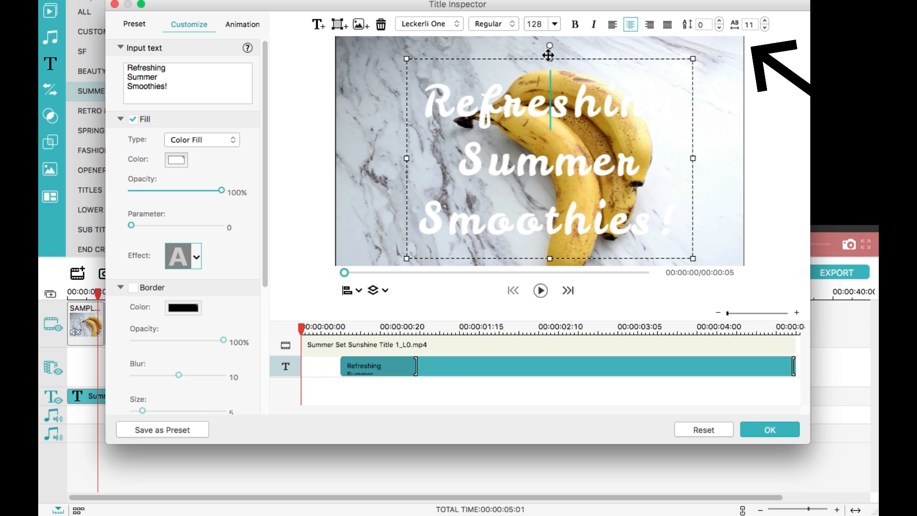
mouse_move(549, 55)
left_mouse_down()
mouse_move(528, 55)
mouse_move(540, 47)
left_mouse_up()
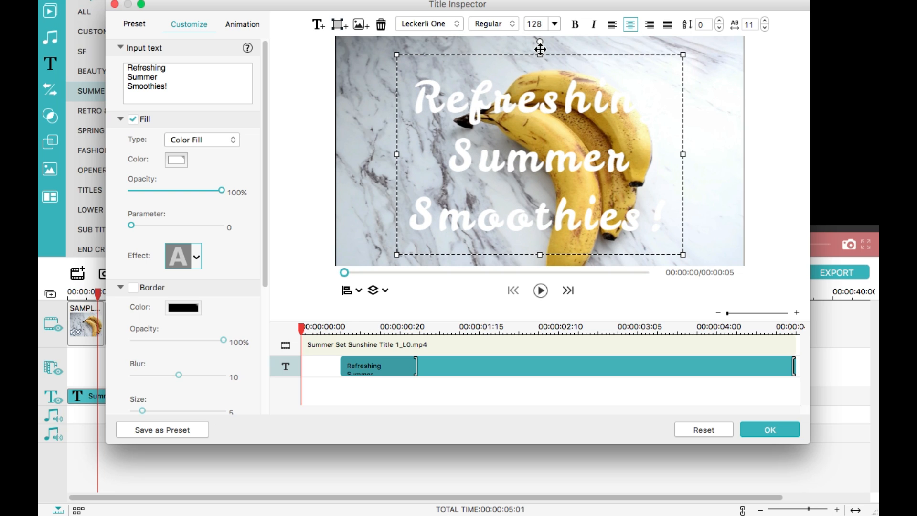
Reduce the title's letter spacing to 5 and centre the text box horizontally over the footage.
left_click(764, 29)
left_click(764, 29)
left_click(764, 28)
left_click(764, 28)
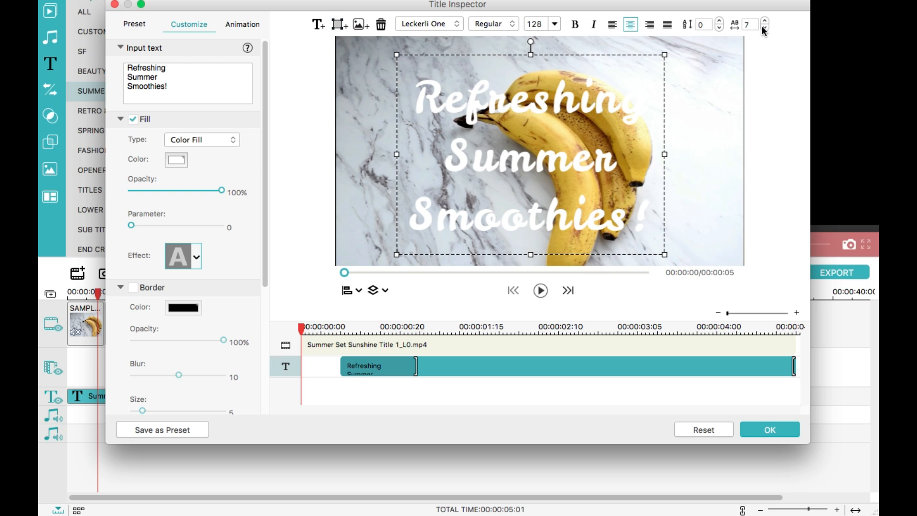
left_click(763, 28)
left_click(763, 28)
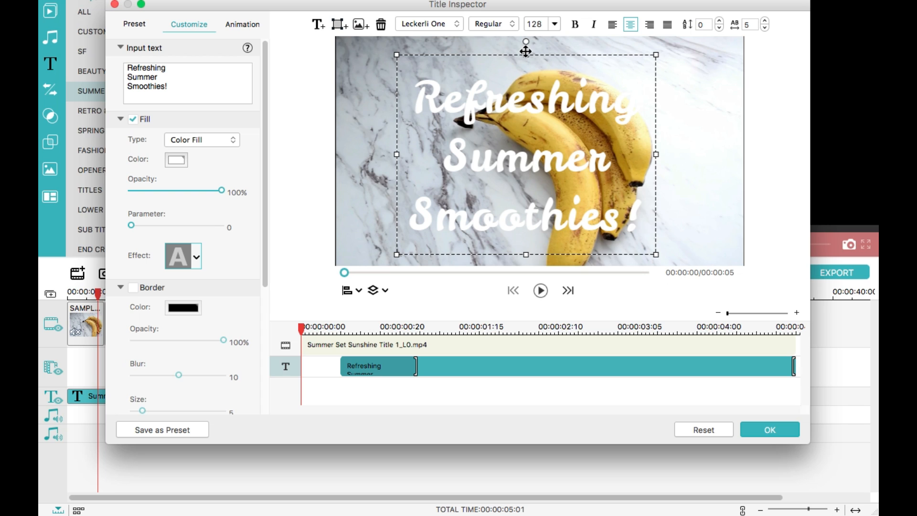
mouse_move(526, 51)
left_mouse_down()
mouse_move(540, 56)
mouse_move(540, 48)
left_mouse_up()
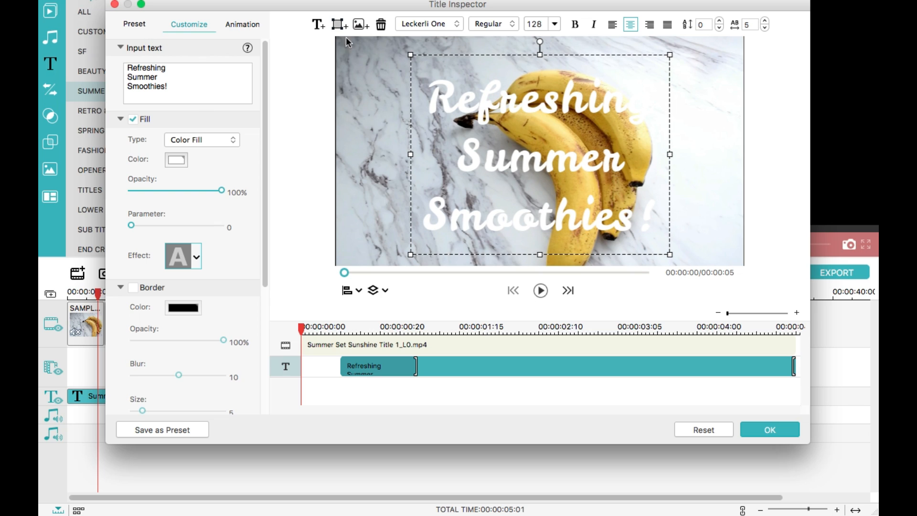
Change the whole title's font to Libre Bodoni and make it bold and italic.
left_click(454, 25)
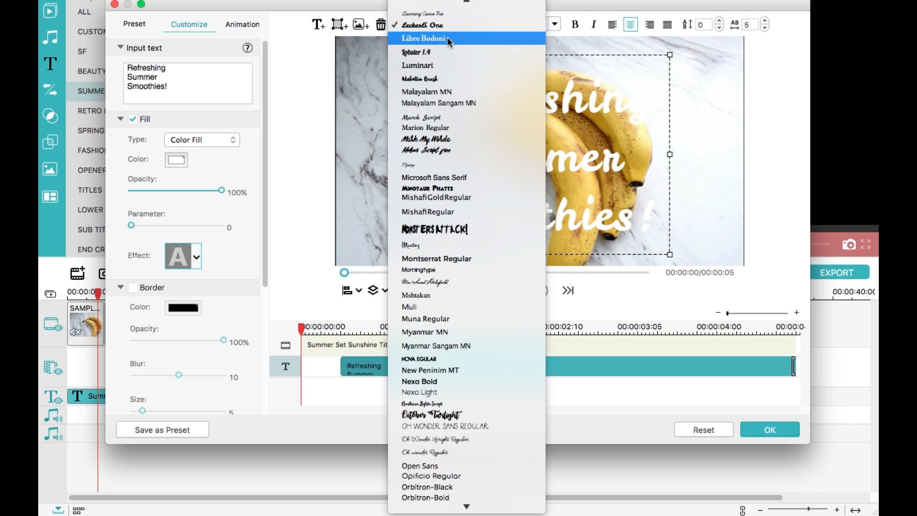
left_click(447, 38)
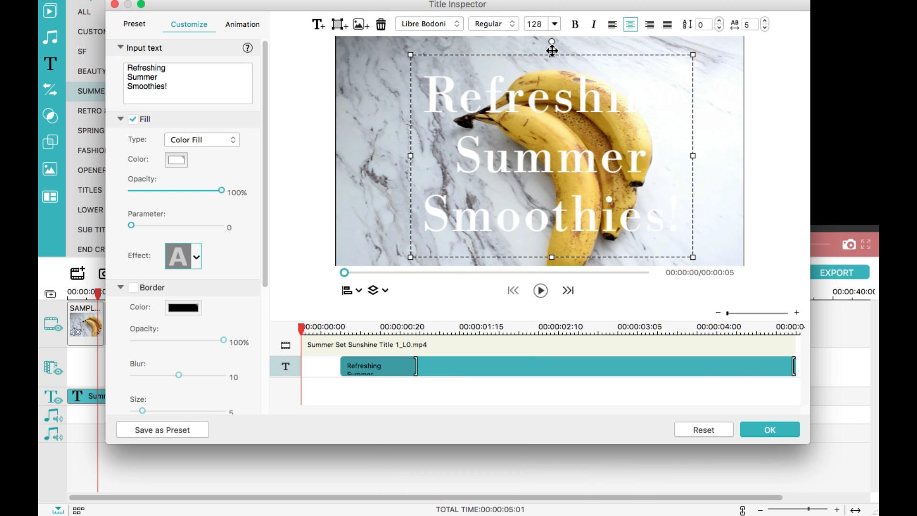
left_click_drag(429, 87, 687, 222)
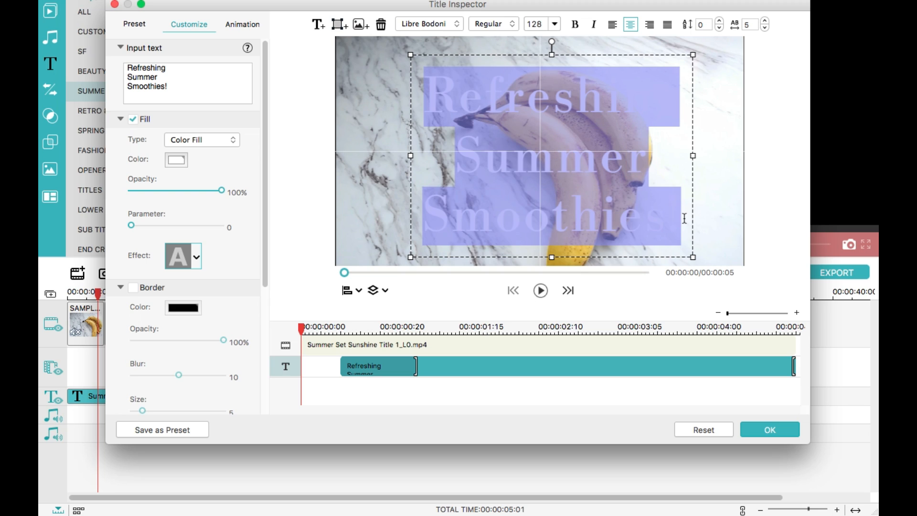
left_click(576, 25)
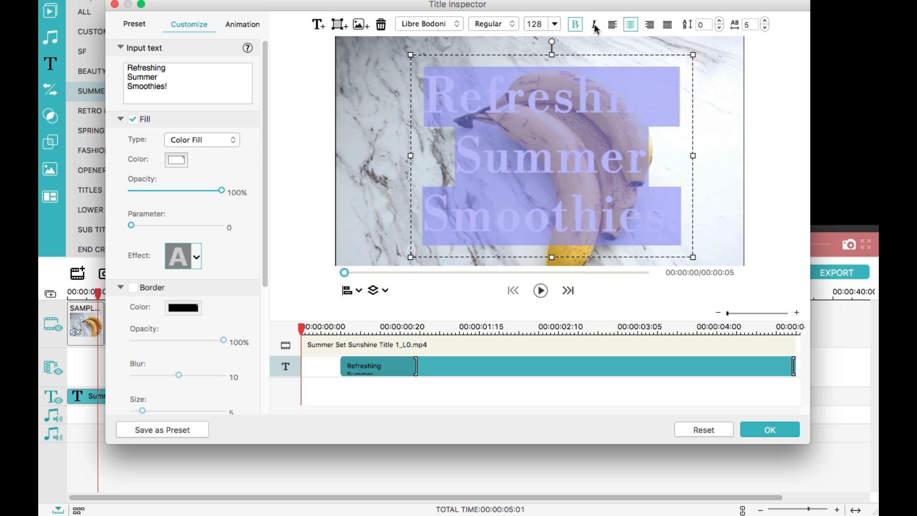
left_click(595, 25)
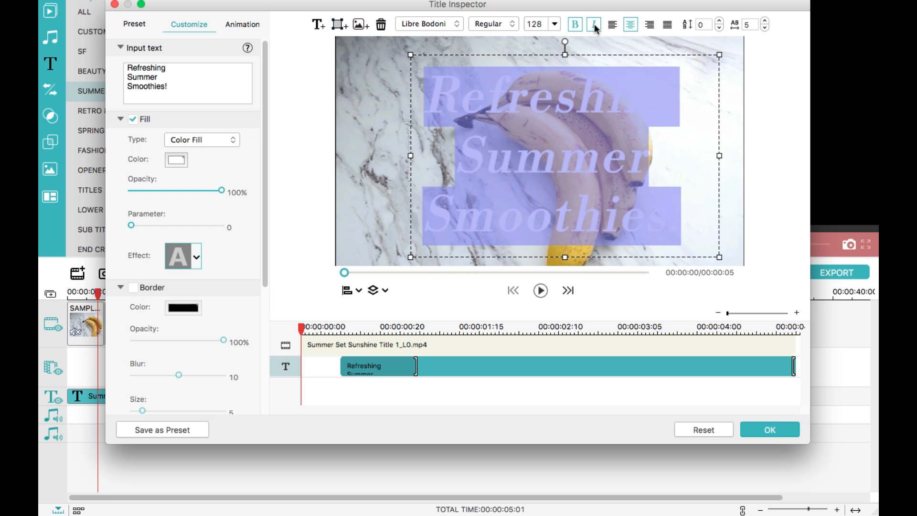
left_click(381, 121)
left_click(623, 186)
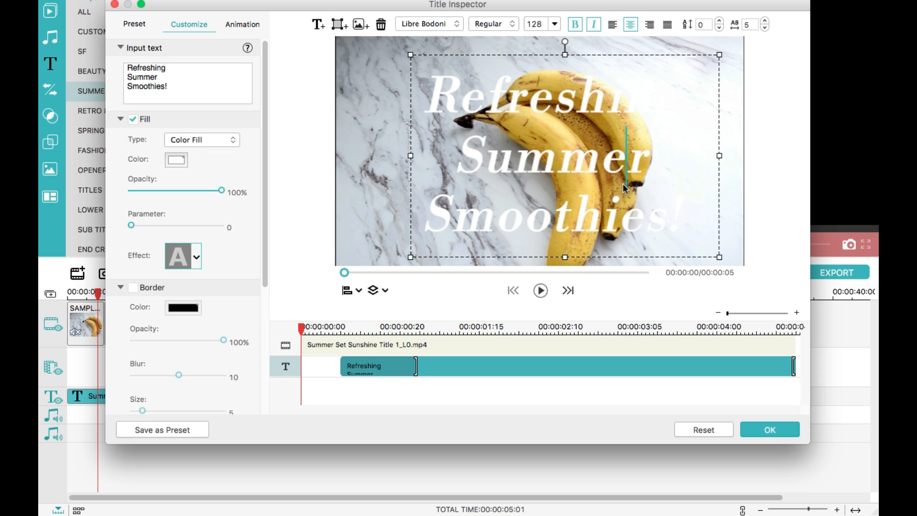
Scale the title text down slightly, centre it in the frame and apply the title changes.
left_click_drag(720, 259, 667, 224)
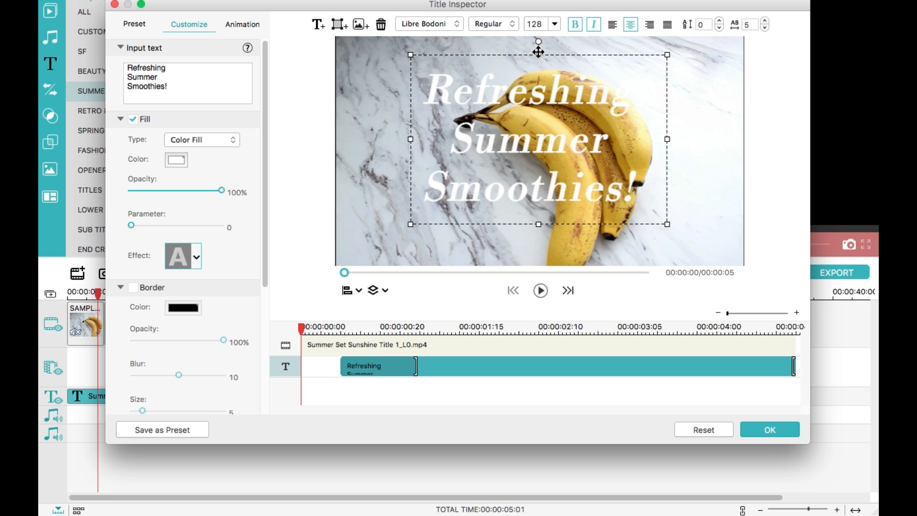
mouse_move(539, 52)
left_mouse_down()
mouse_move(562, 67)
mouse_move(554, 60)
mouse_move(540, 70)
left_mouse_up()
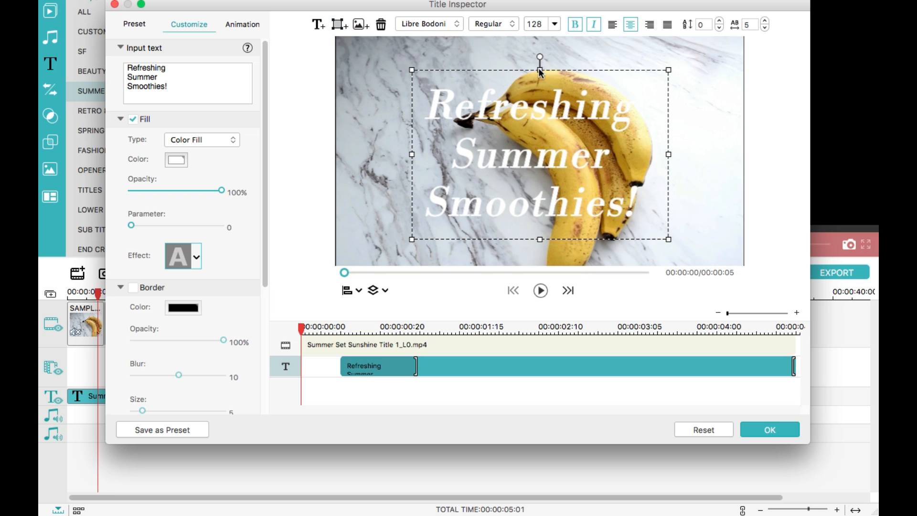
left_click_drag(539, 67, 539, 63)
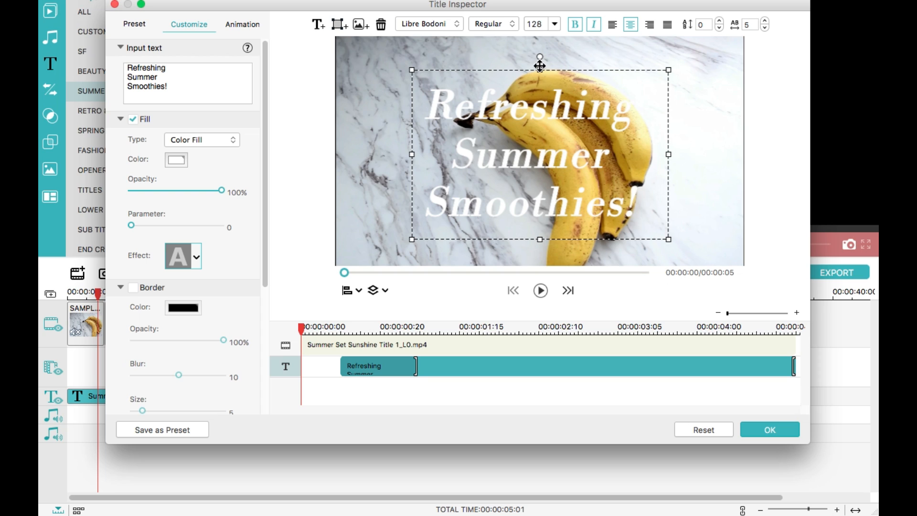
left_click(793, 430)
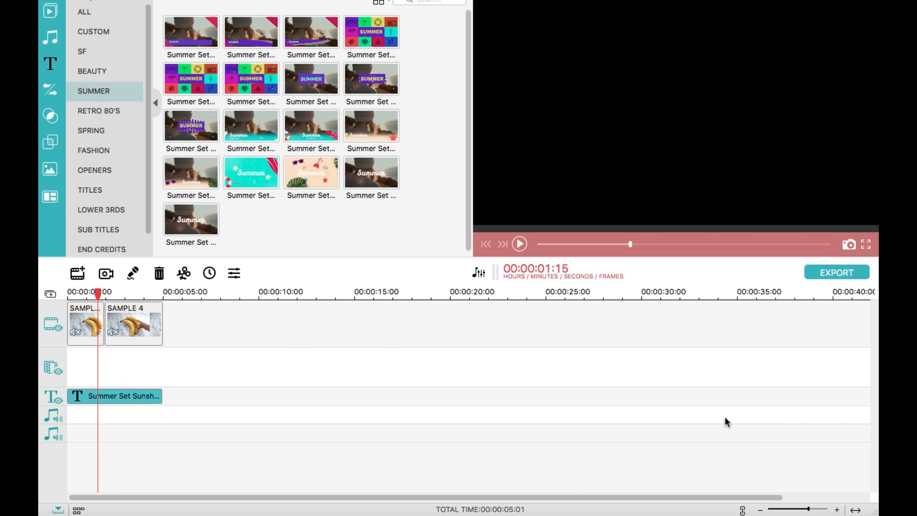
Play the title from the beginning and trim its clip to end at about 00:00:04:02.
left_click(65, 296)
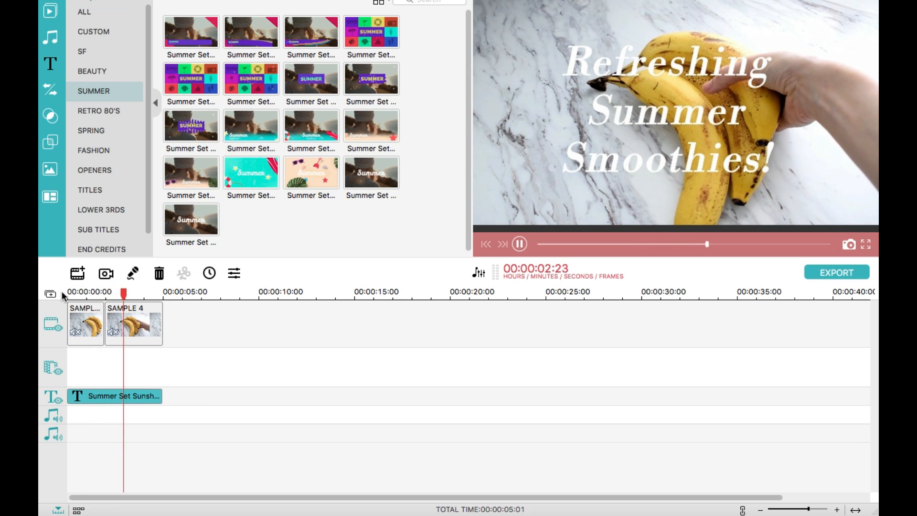
key("space")
left_click(146, 396)
left_click_drag(146, 397, 145, 397)
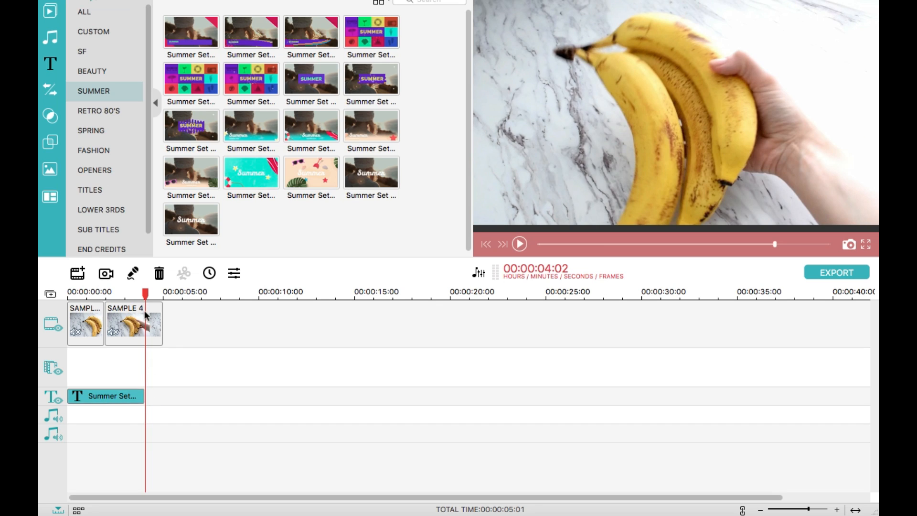
Add the Words music file at the start of the first audio track and open the built-in music library.
left_click_drag(145, 291, 61, 298)
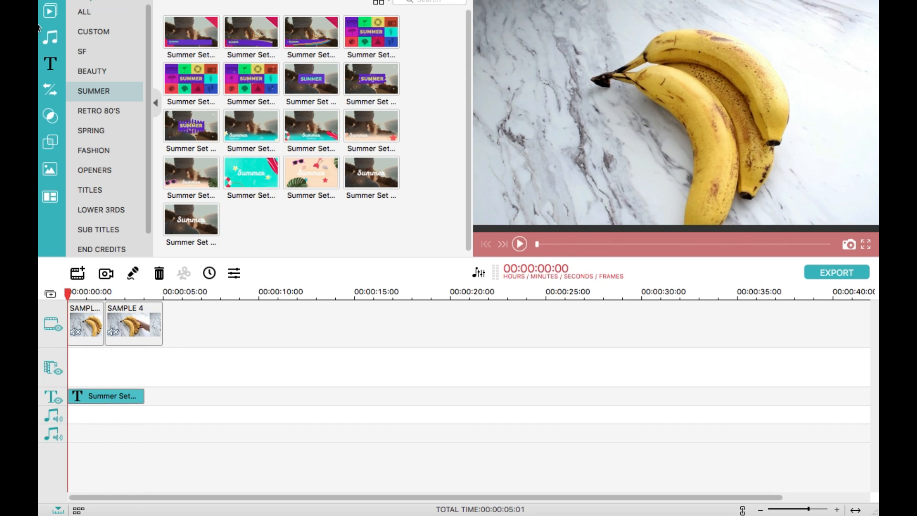
left_click(48, 14)
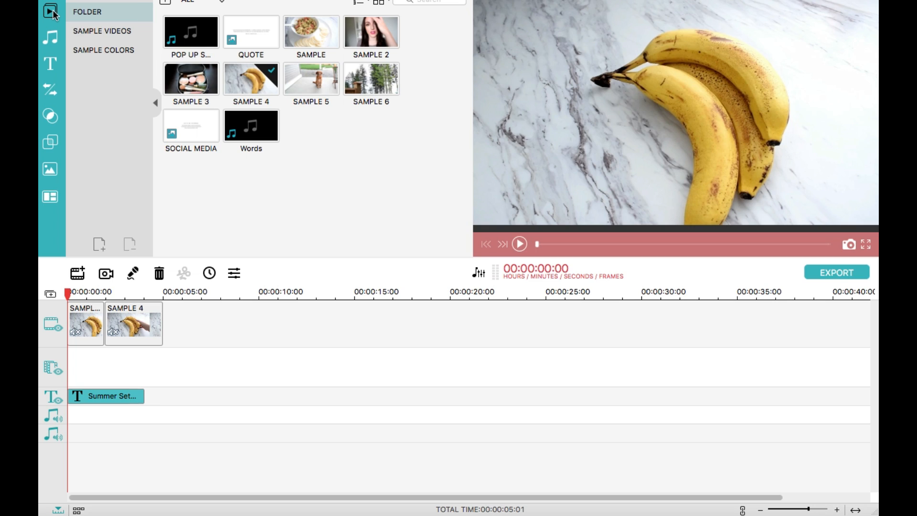
mouse_move(251, 126)
left_mouse_down()
mouse_move(153, 333)
mouse_move(94, 377)
mouse_move(70, 374)
left_mouse_up()
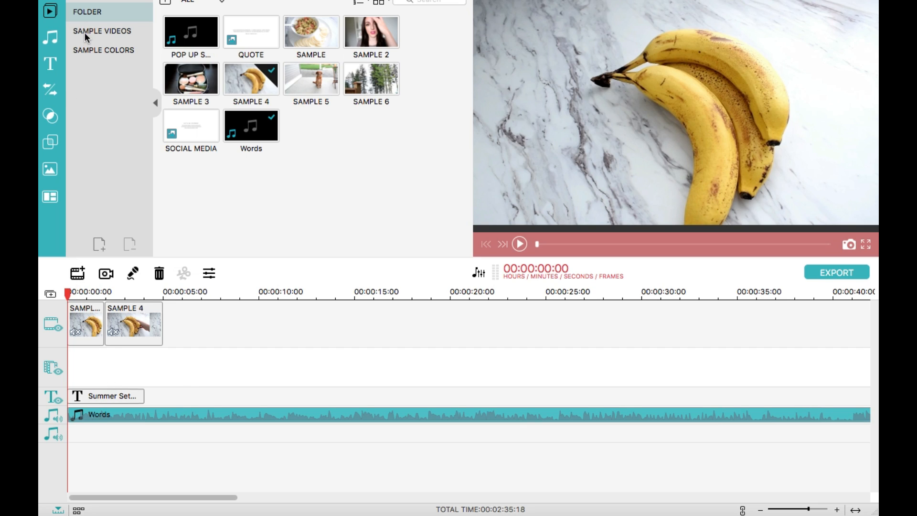
left_click(51, 39)
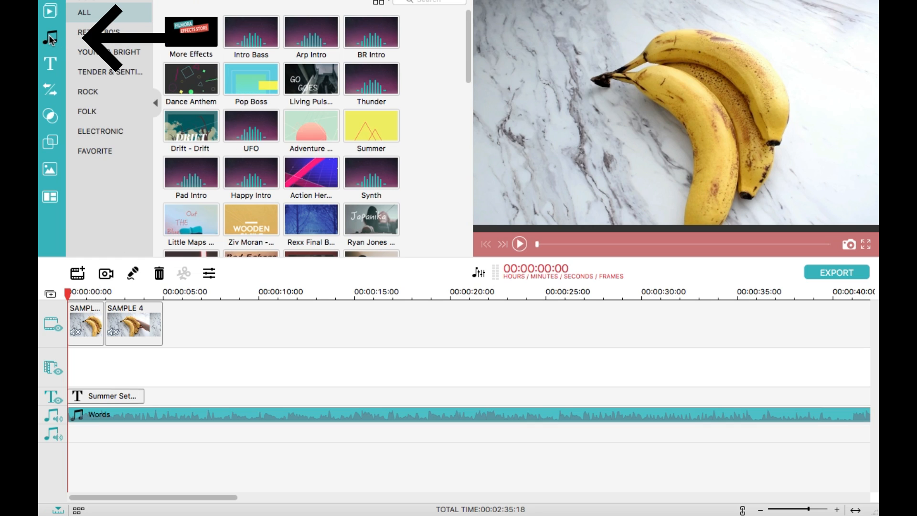
Return from the built-in music library to the imported media folder and play the video with its music.
left_click_drag(468, 58, 441, 47)
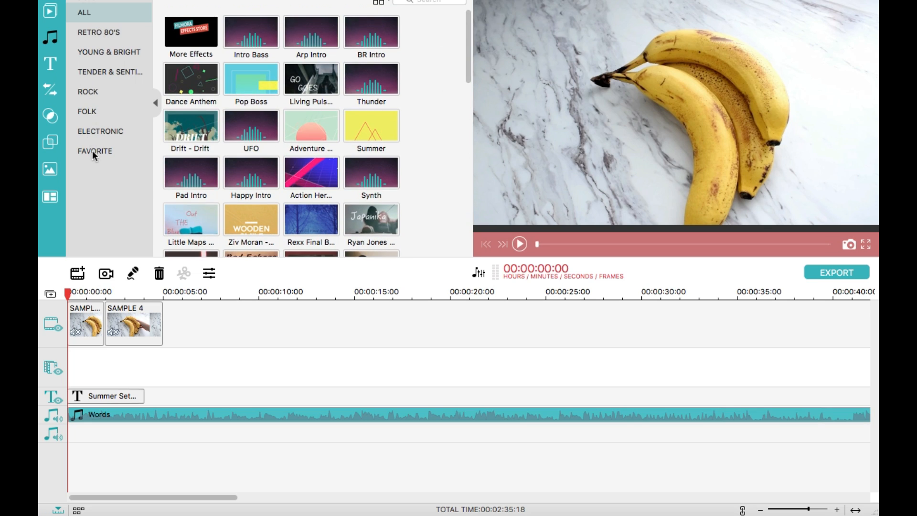
left_click(51, 13)
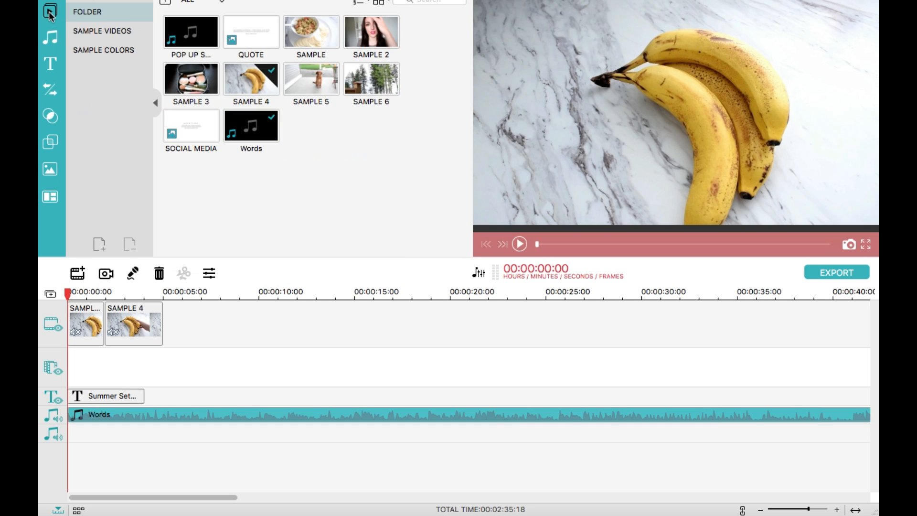
key("space")
key("space")
Set the Words audio clip's fade-in and fade-out to 3.0 s each and its volume to 30.
double_click(91, 416)
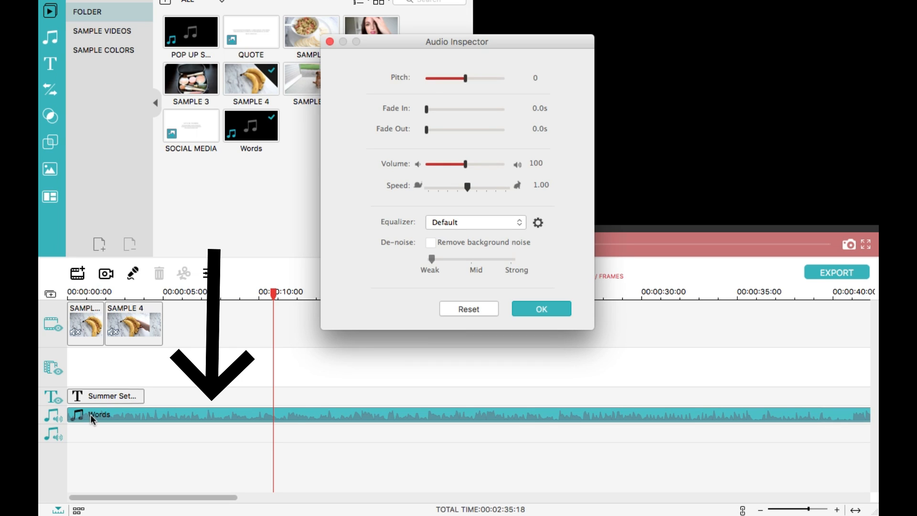
left_click(445, 110)
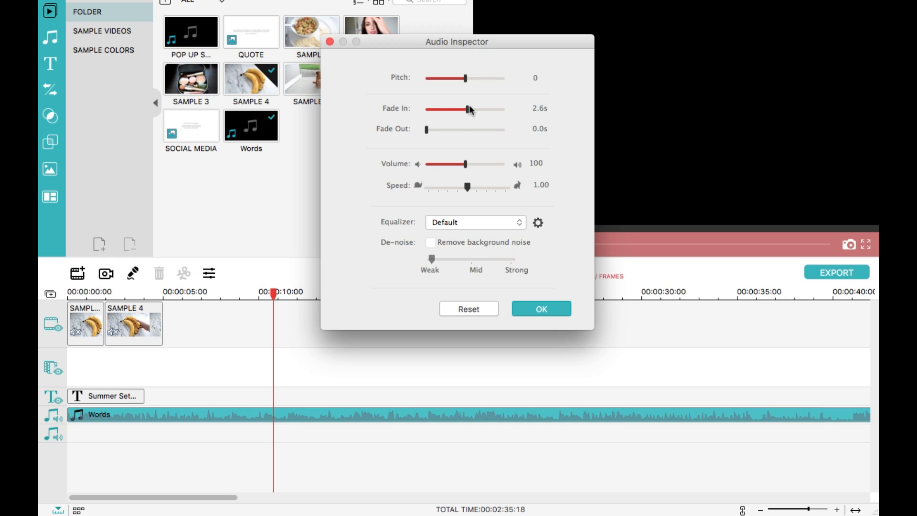
left_click_drag(469, 105, 471, 105)
left_click_drag(427, 129, 473, 131)
left_click_drag(465, 164, 441, 172)
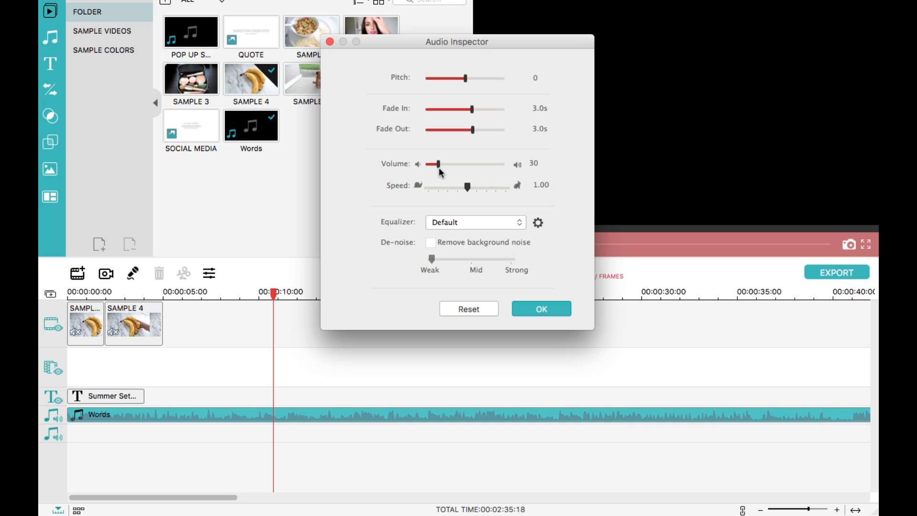
left_click(553, 313)
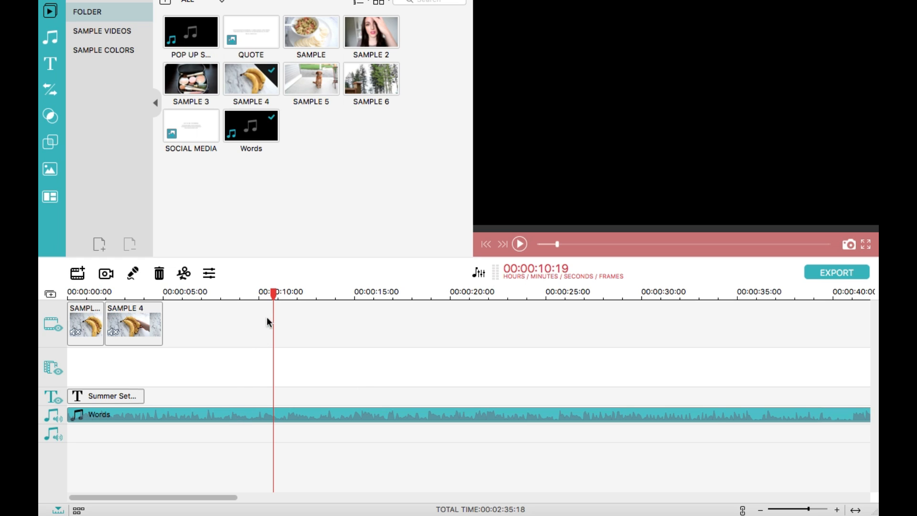
Split the Words music clip at 00:00:07:09 and delete the selected part.
left_click_drag(274, 293, 208, 297)
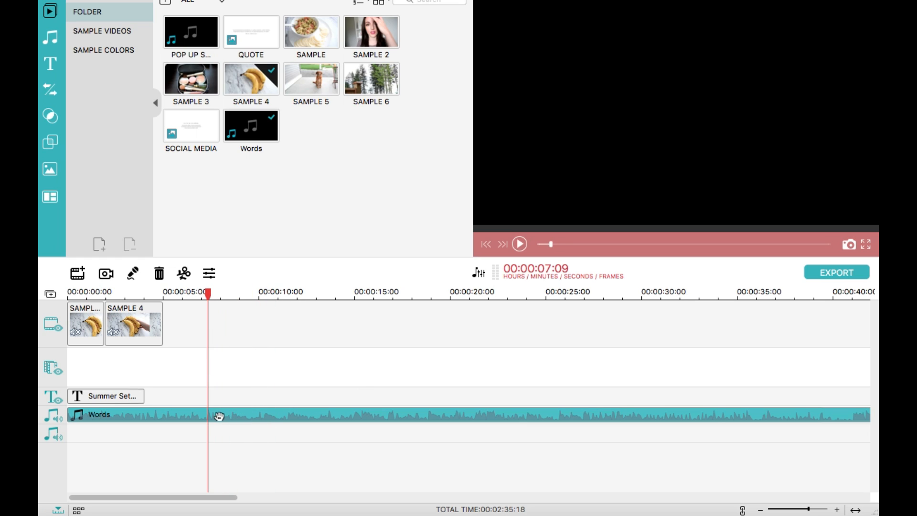
left_click(184, 272)
key("Delete")
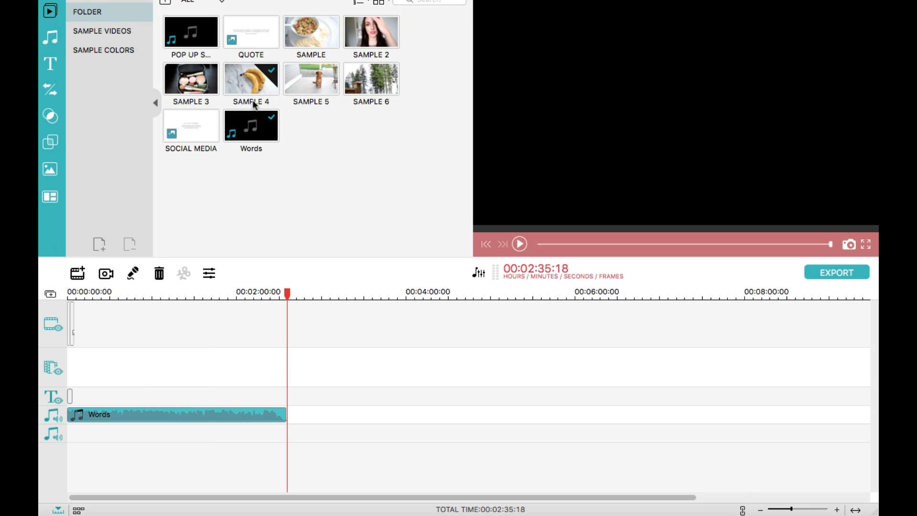
Add two more copies of Words back to back after the first and shorten the third to end at 00:05:51:23.
left_click_drag(247, 125, 289, 378)
left_click_drag(288, 293, 492, 343)
left_click_drag(503, 344, 507, 346)
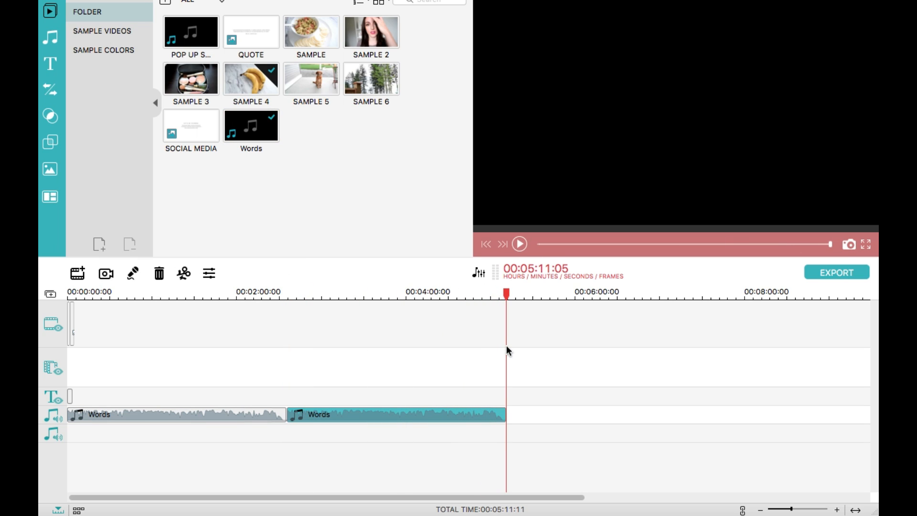
left_click_drag(252, 127, 511, 359)
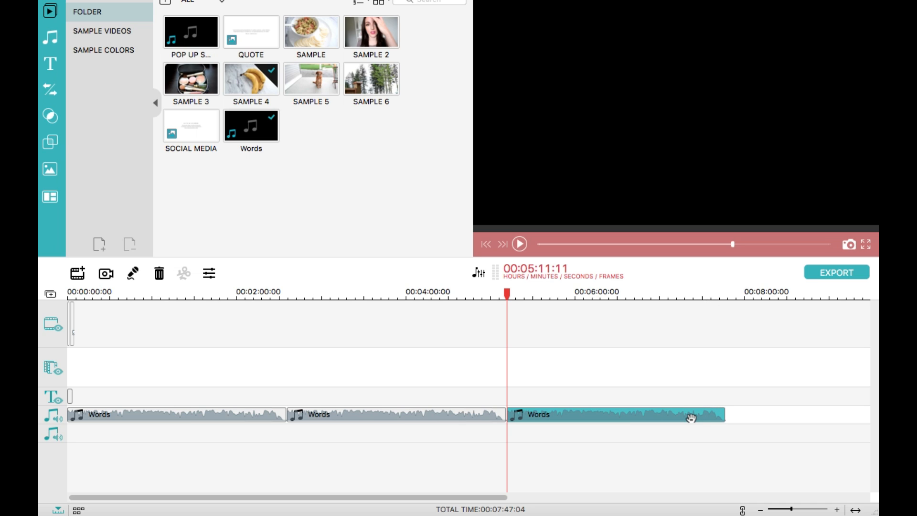
left_click_drag(725, 414, 563, 414)
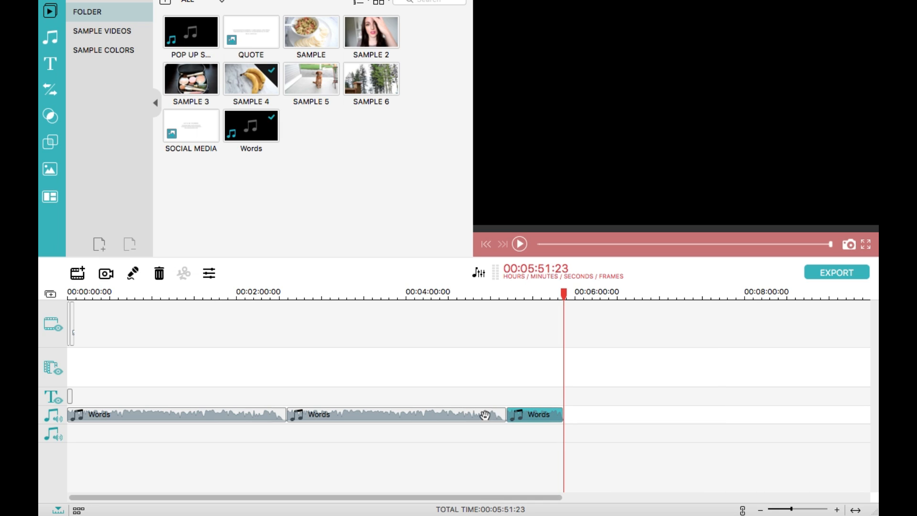
Delete the first two Words clips and move the remaining short one earlier on the audio track, ending it at 00:02:24:03.
left_click(484, 414)
key("Delete")
left_click(272, 413)
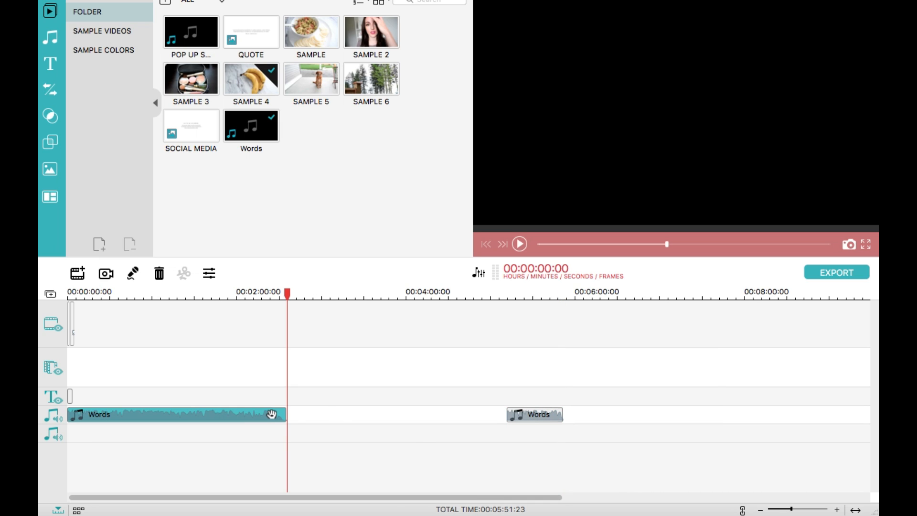
key("Delete")
left_click_drag(535, 414, 270, 417)
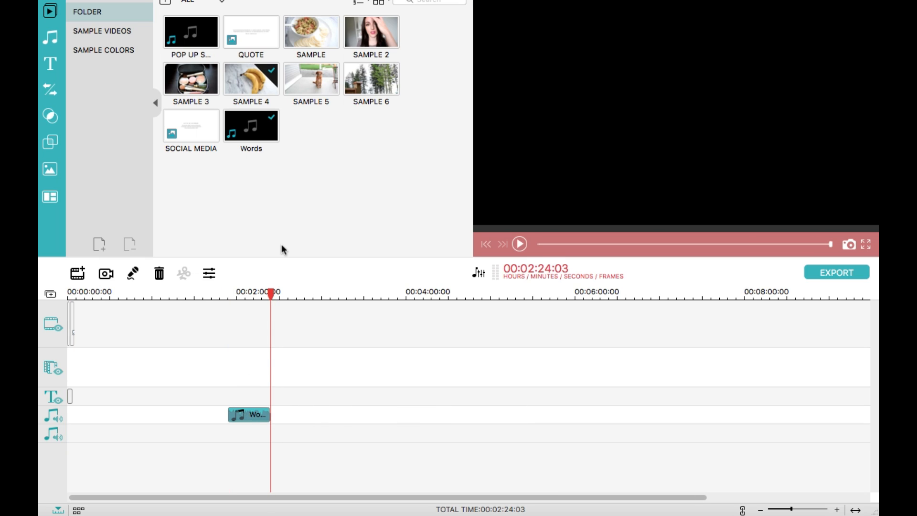
Copy the short Words clip and paste it twice directly behind itself, at 00:02:24:03 and 00:02:54:02.
right_click(256, 416)
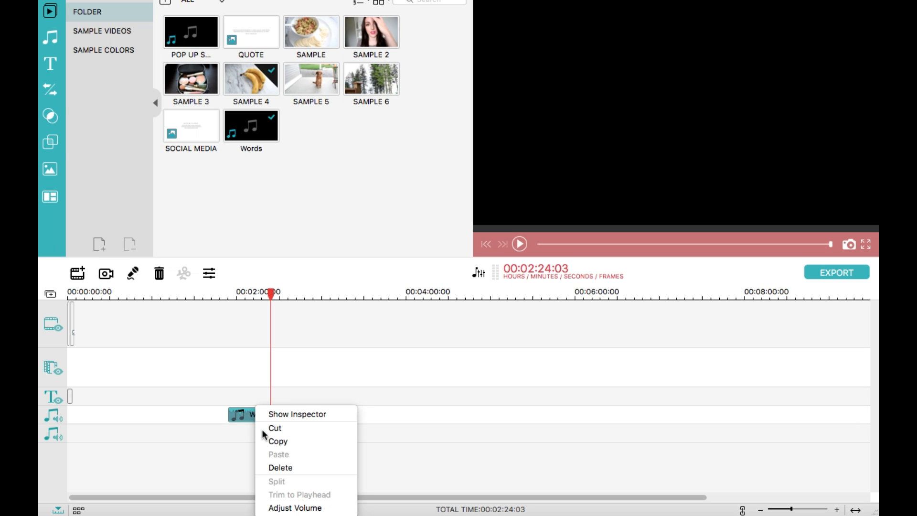
left_click(279, 442)
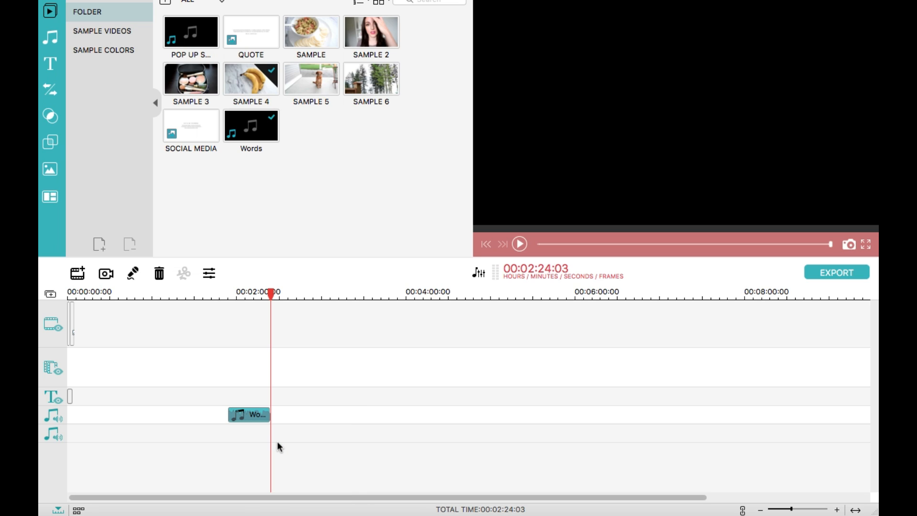
right_click(283, 418)
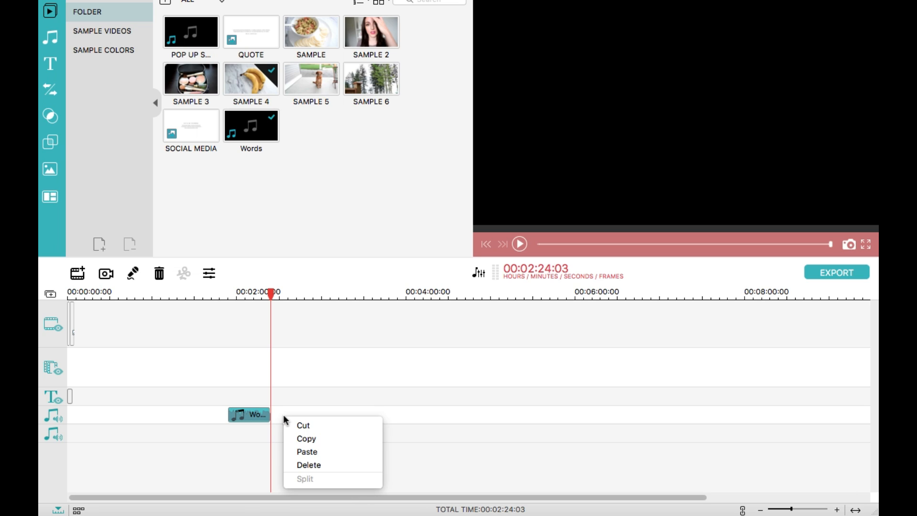
left_click(298, 451)
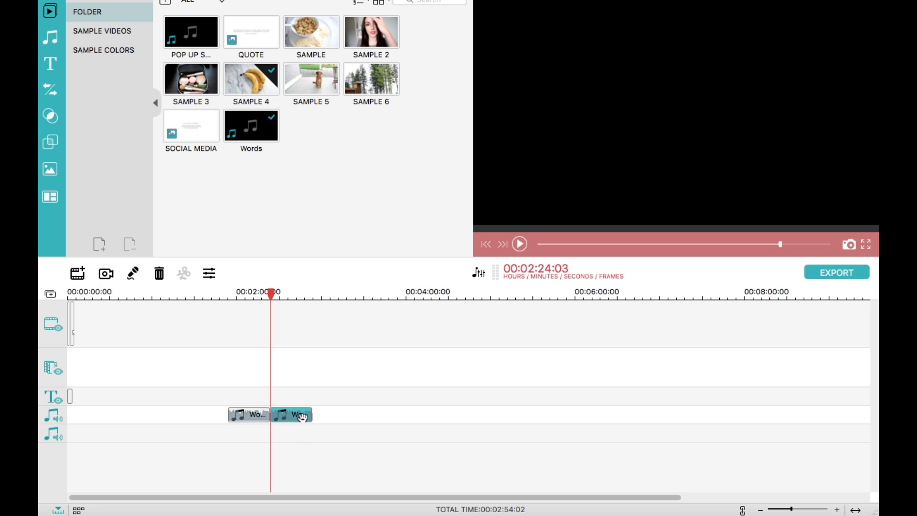
left_click_drag(274, 296, 314, 321)
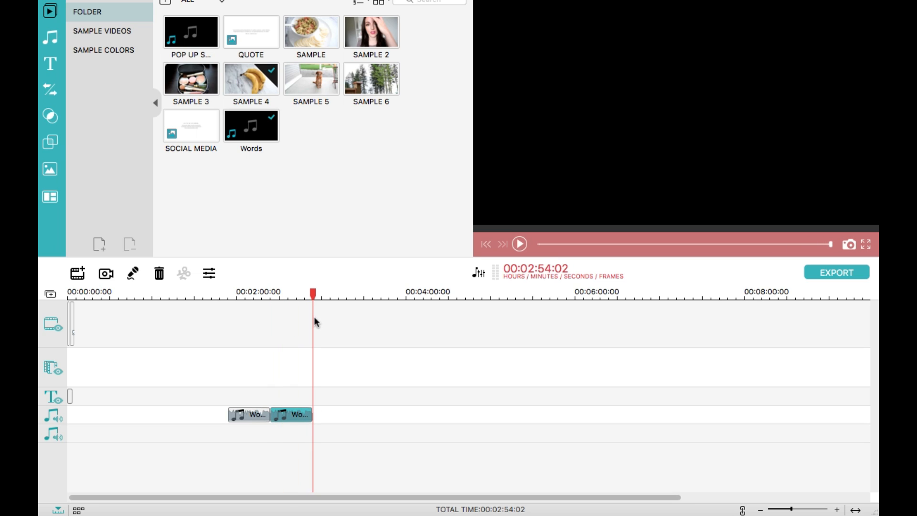
right_click(322, 414)
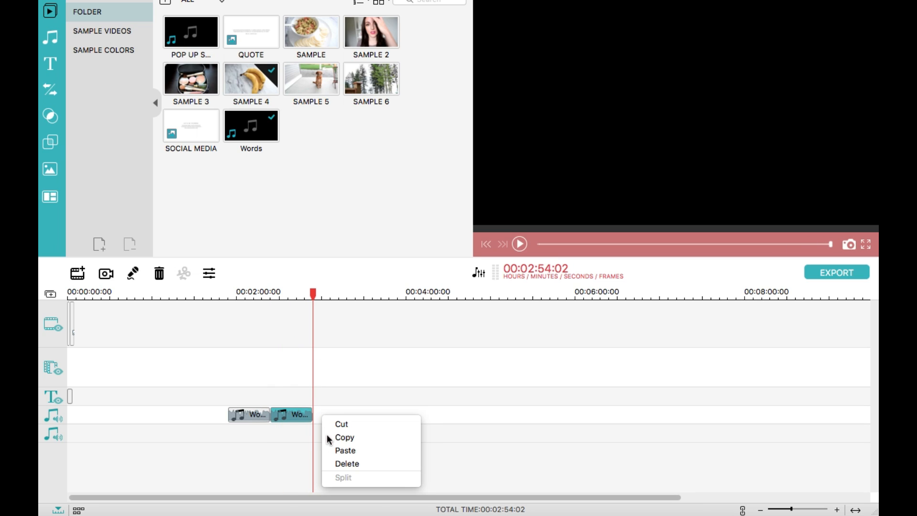
left_click(338, 450)
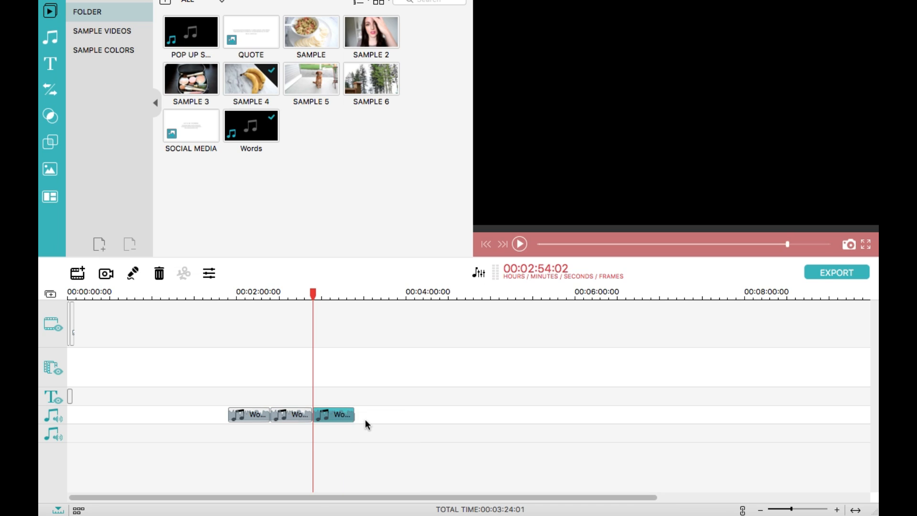
left_click_drag(313, 298, 355, 310)
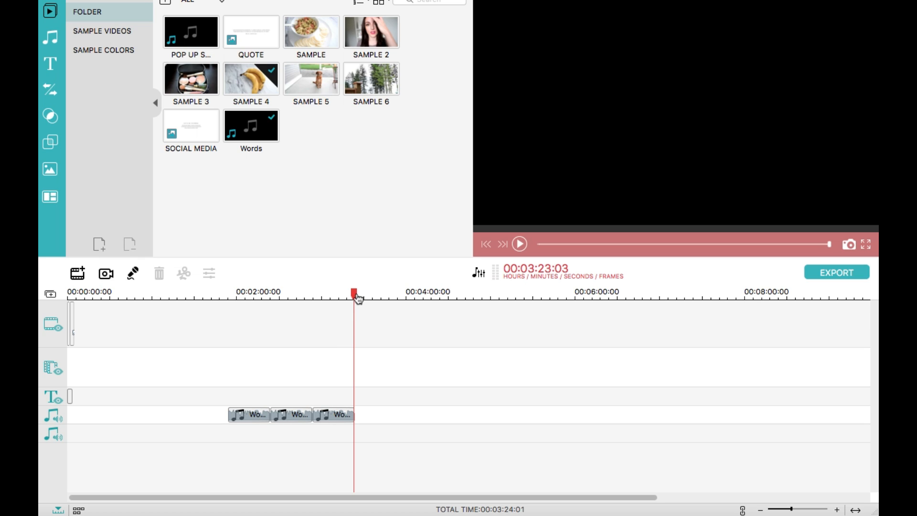
Remove the short Words clips and add the full Words file at the start of the first audio track.
left_click_drag(351, 293, 233, 294)
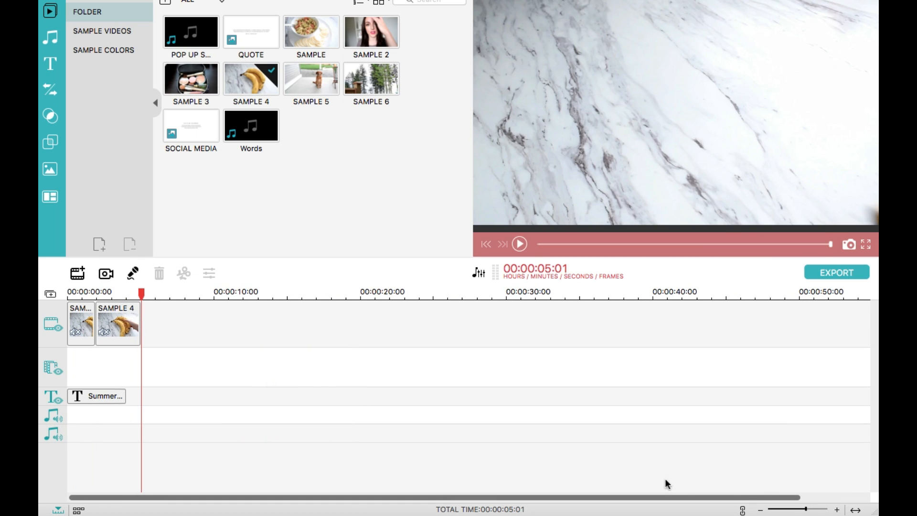
left_click_drag(141, 295, 56, 295)
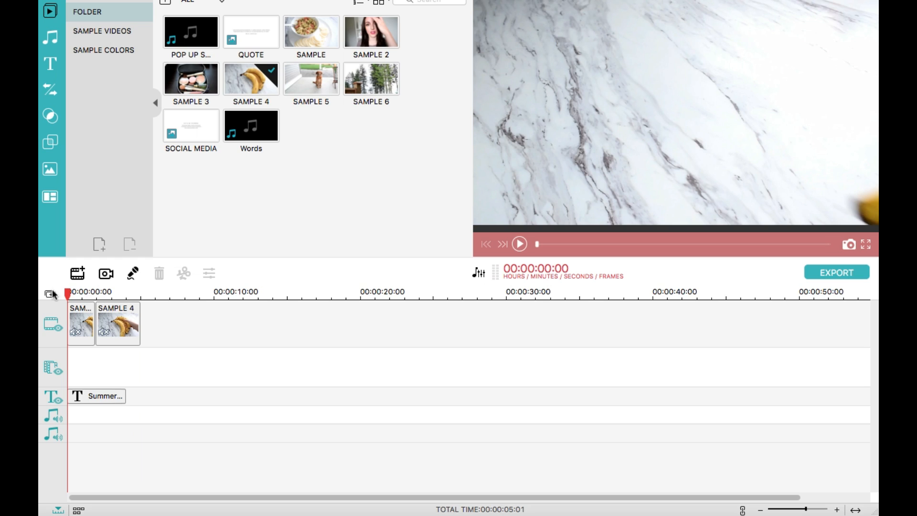
left_click_drag(260, 131, 71, 419)
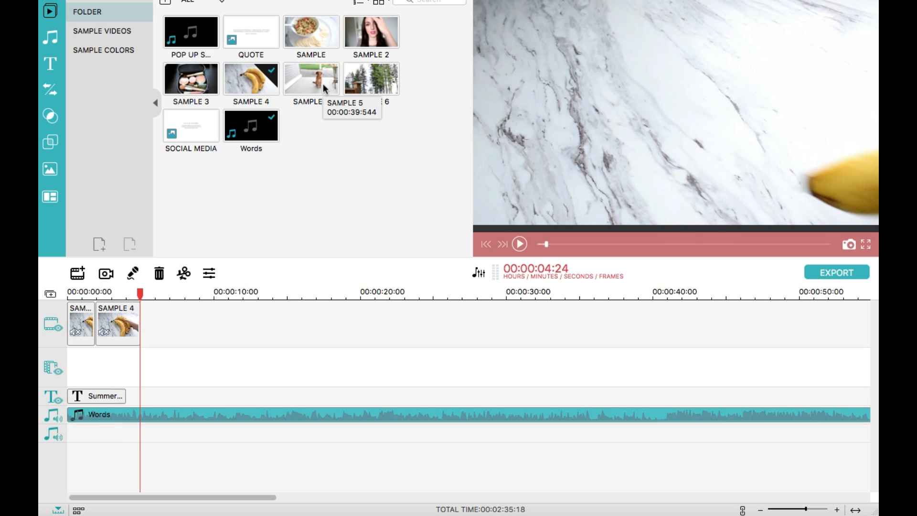
Add the SAMPLE 5 video directly after the SAMPLE 4 clips on the video track and mute its audio.
left_click(323, 84)
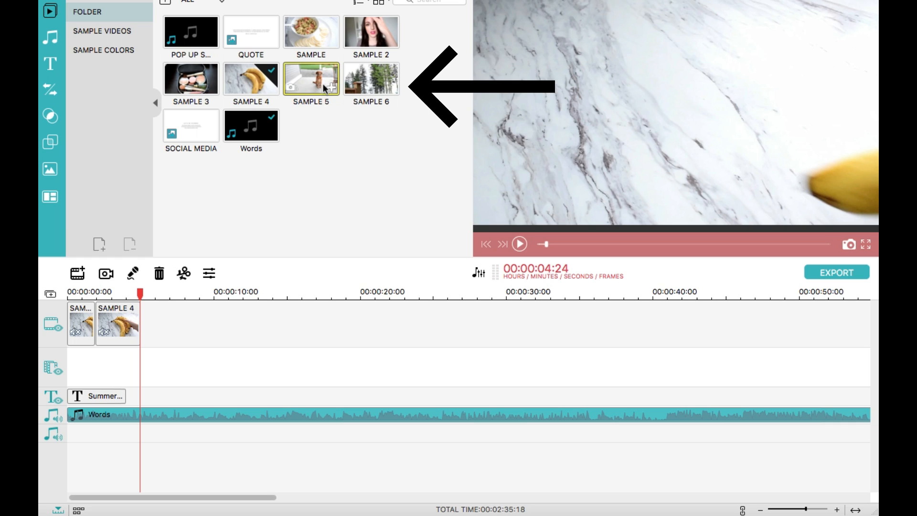
left_click_drag(253, 244, 190, 337)
double_click(190, 332)
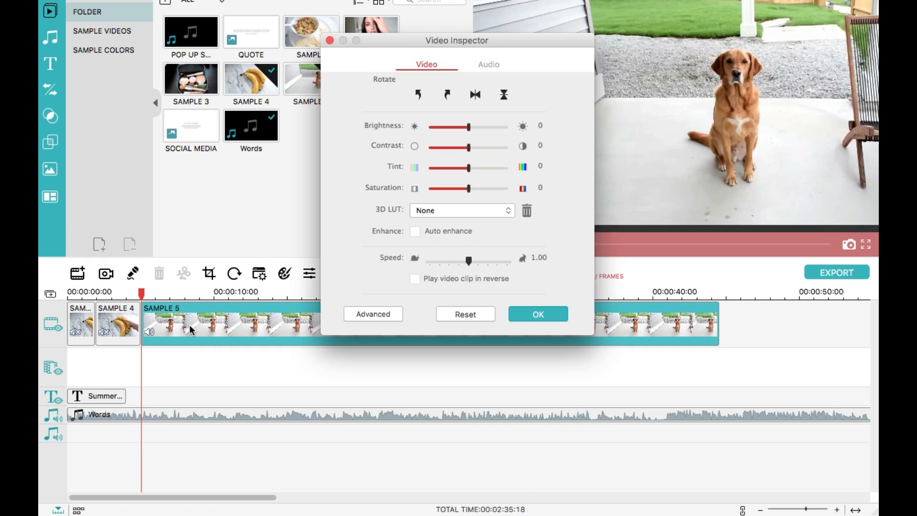
left_click(489, 64)
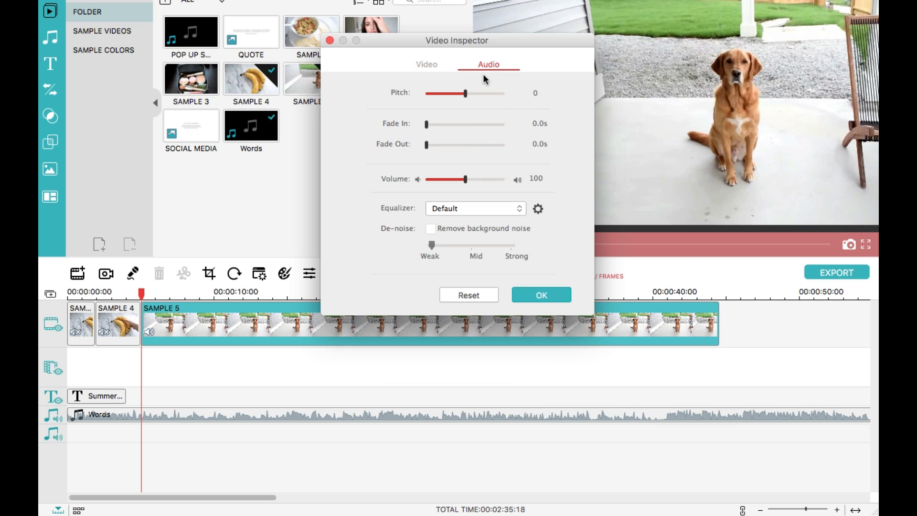
left_click(520, 295)
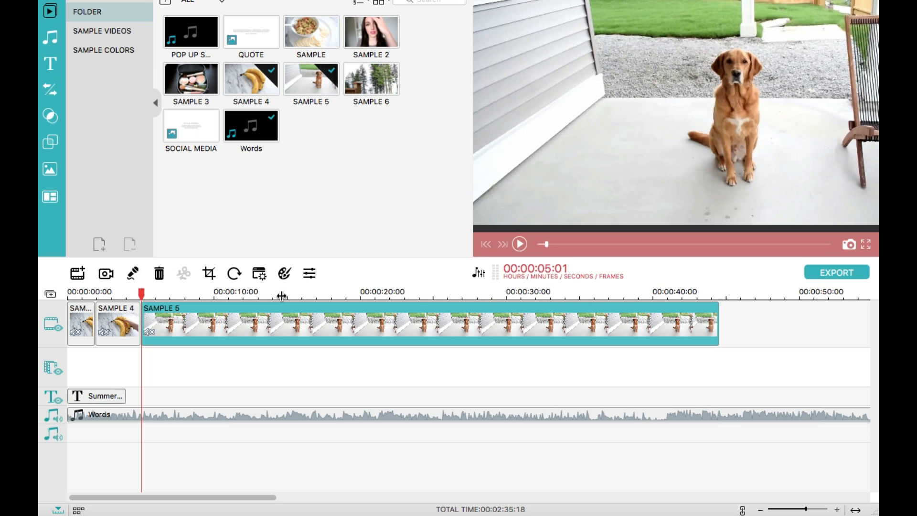
Play the start of SAMPLE 5 and cut about 5 seconds off its beginning, keeping the clip against SAMPLE 4.
key("space")
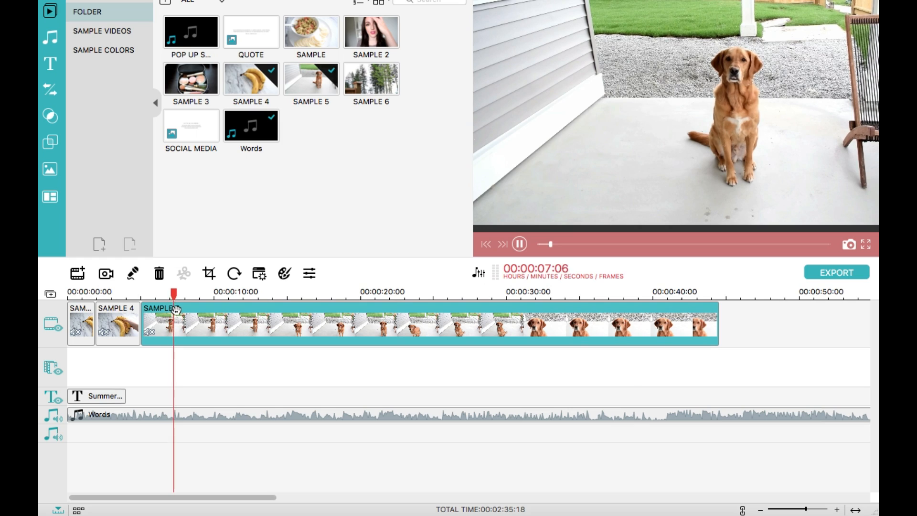
key("space")
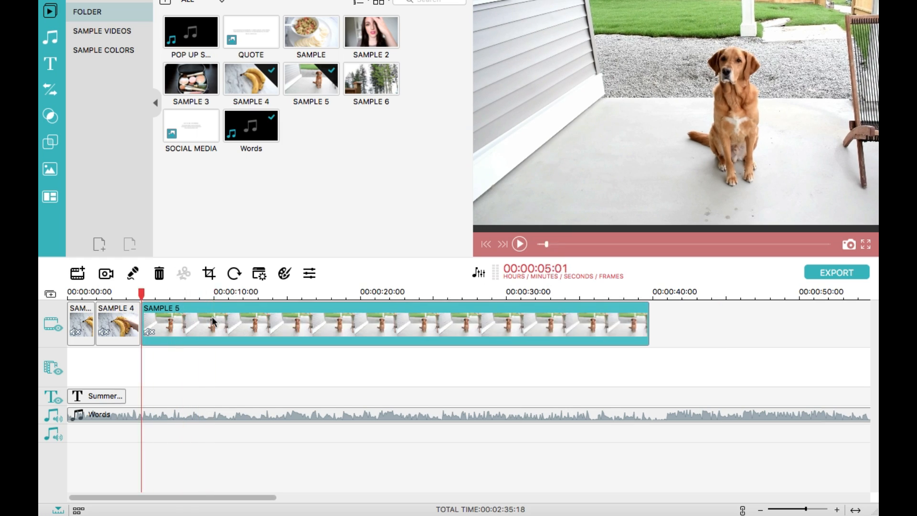
Play SAMPLE 5 from its start and split it at 00:00:06:04 and 00:00:08:12.
key("space")
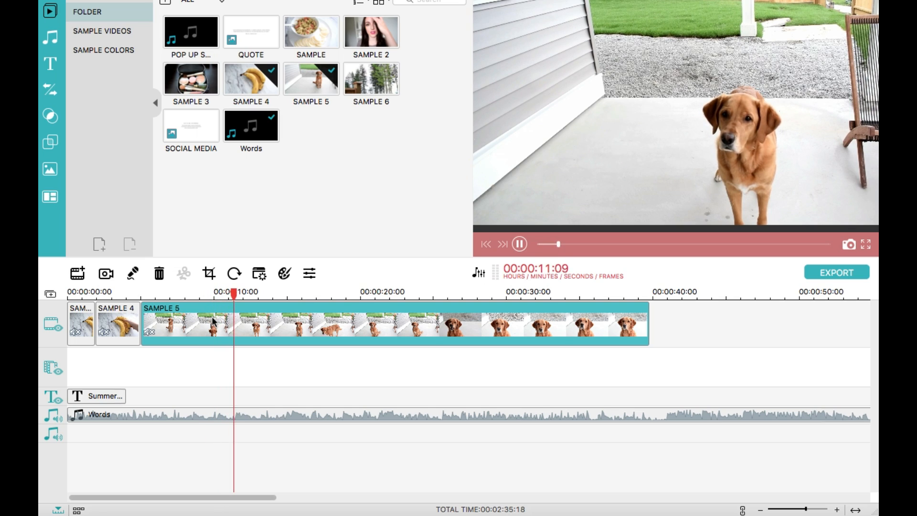
key("space")
left_click_drag(267, 298, 158, 303)
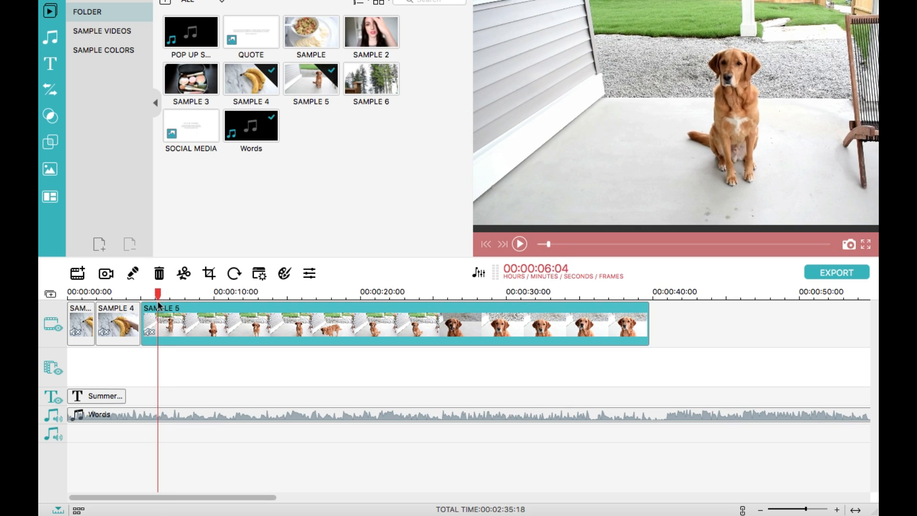
left_click(183, 275)
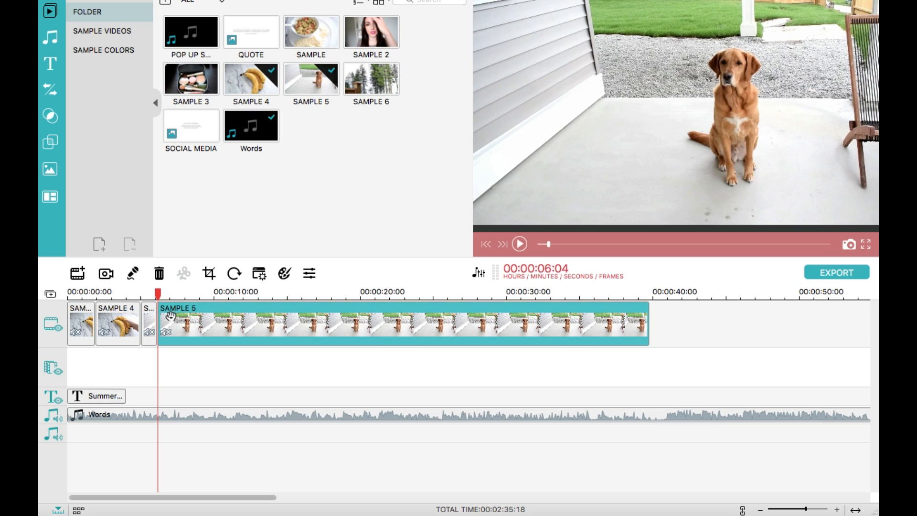
key("space")
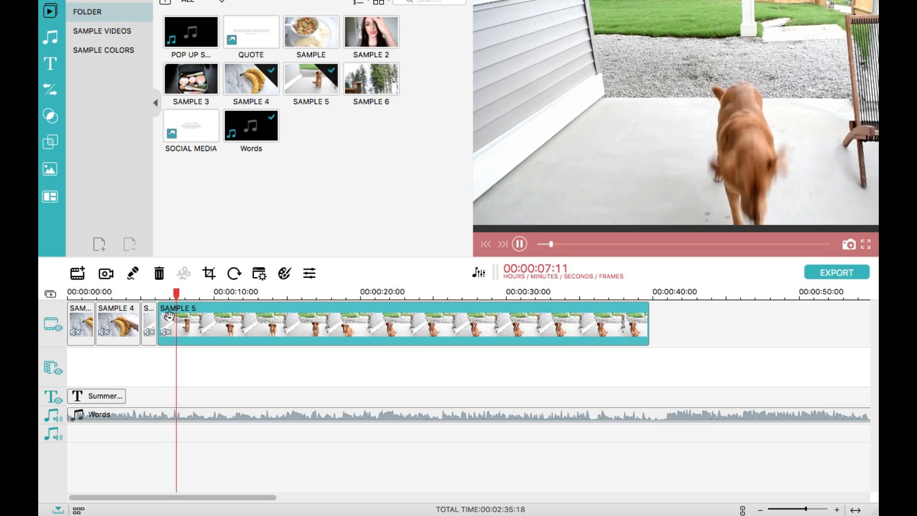
key("space")
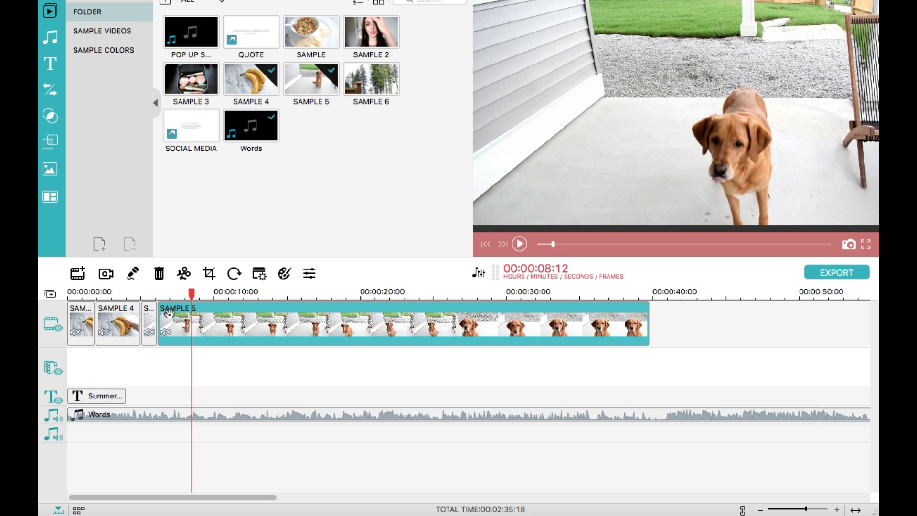
left_click(186, 272)
Slow down the SAMPLE 5 piece between the two cuts and play it back.
left_click(181, 333)
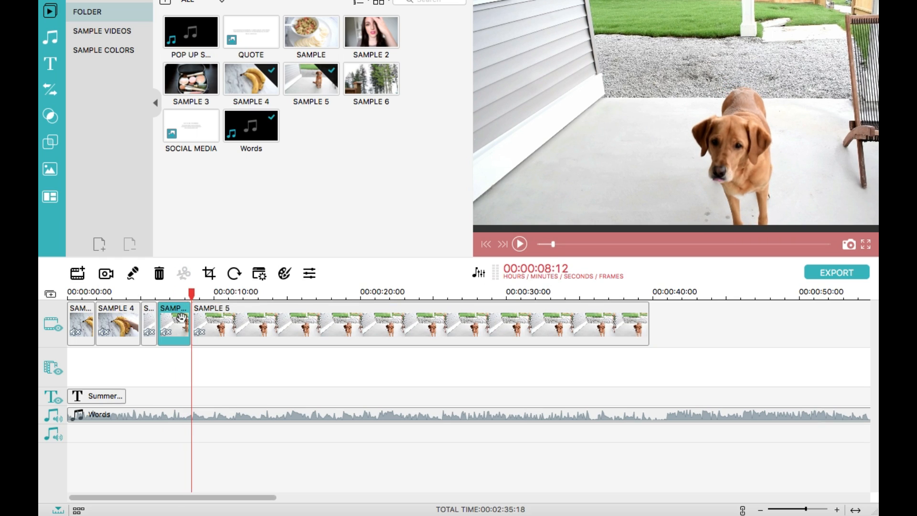
double_click(182, 333)
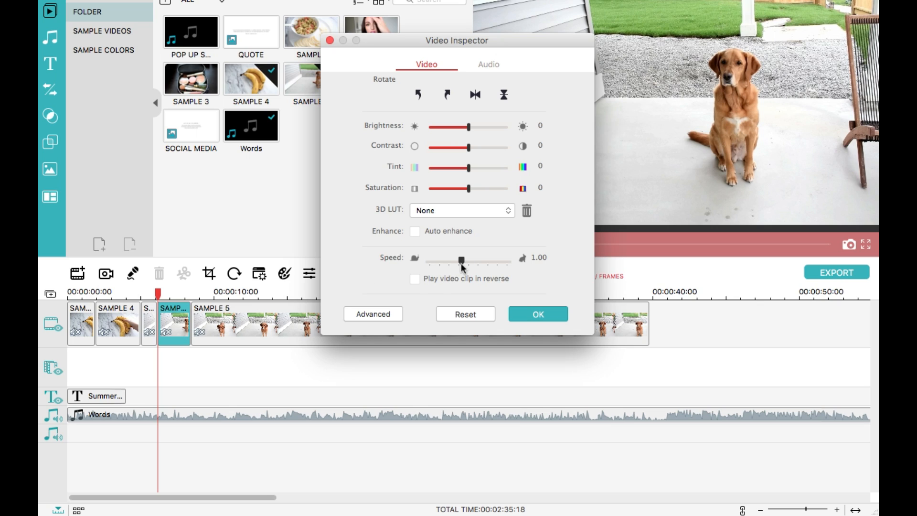
left_click_drag(462, 261, 459, 261)
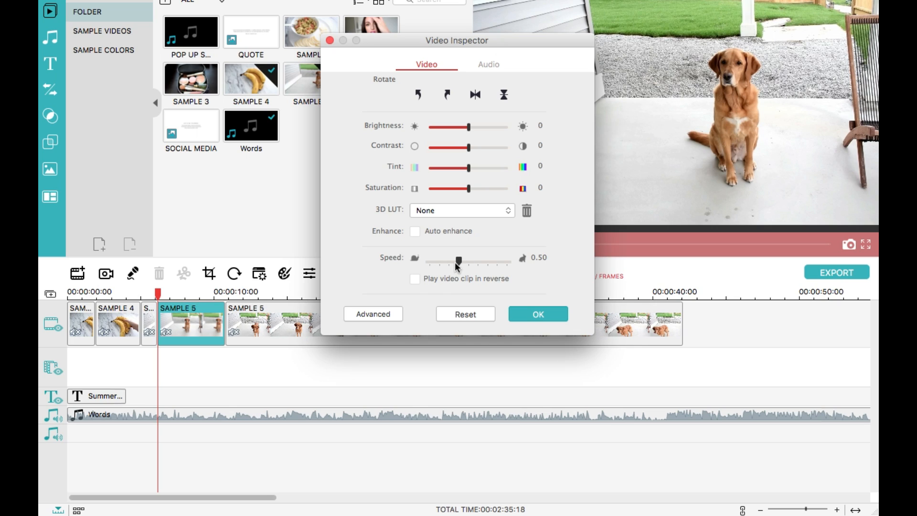
left_click(524, 313)
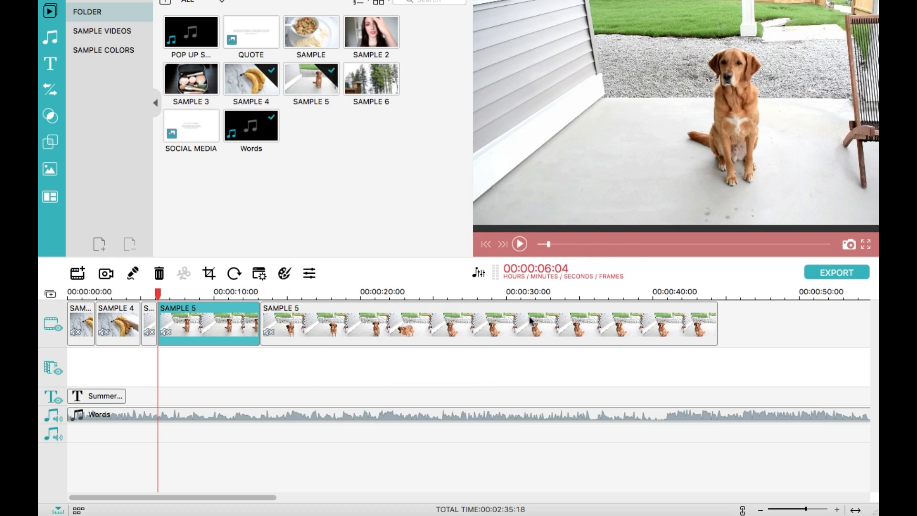
key("space")
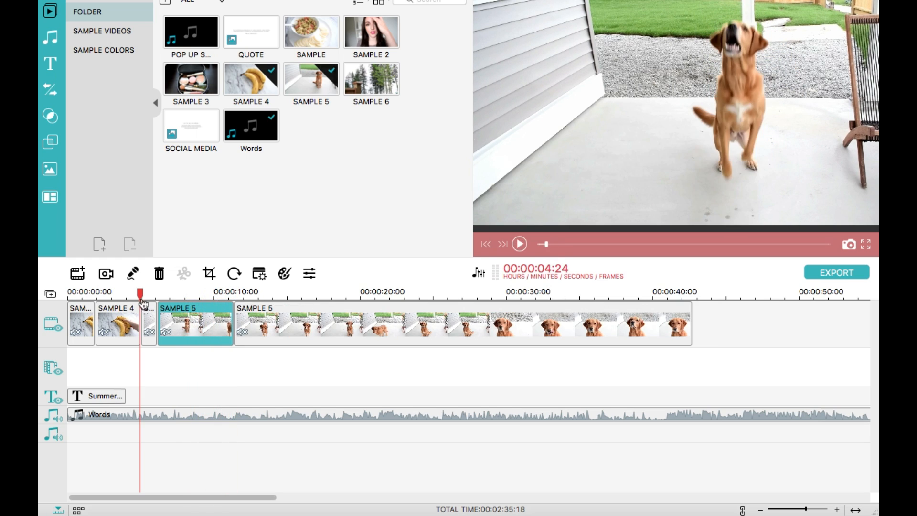
Reduce the playback speed of the short first SAMPLE 5 piece, directly after SAMPLE 4.
double_click(149, 317)
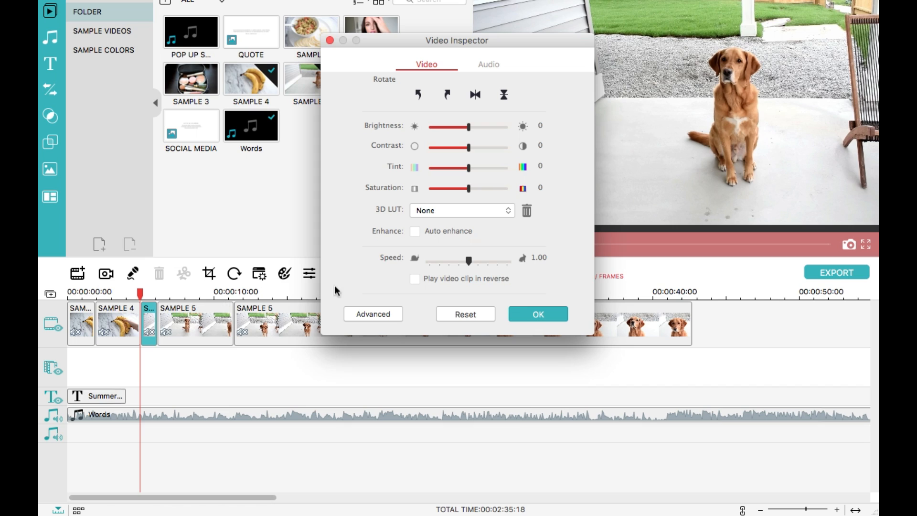
left_click_drag(469, 261, 456, 262)
left_click(531, 312)
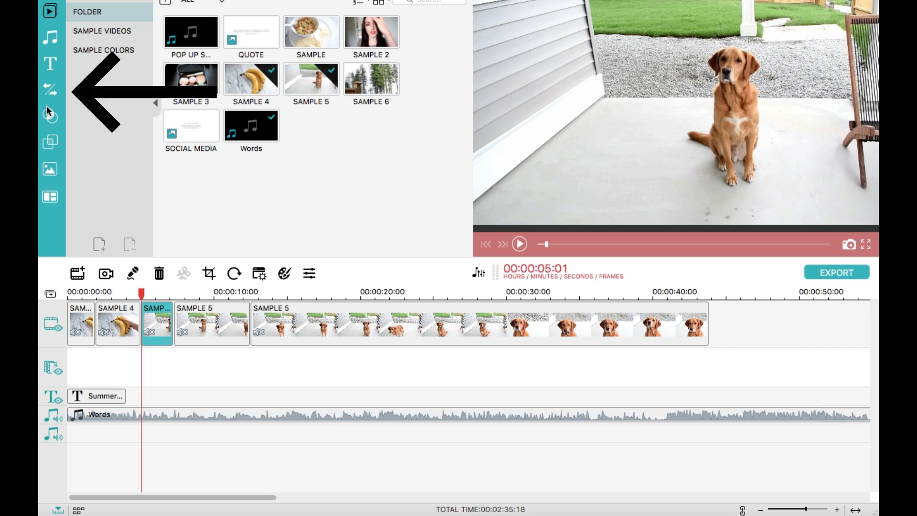
Add a Dissolve transition between SAMPLE 4 and the first SAMPLE 5 piece and shorten its duration.
left_click(51, 91)
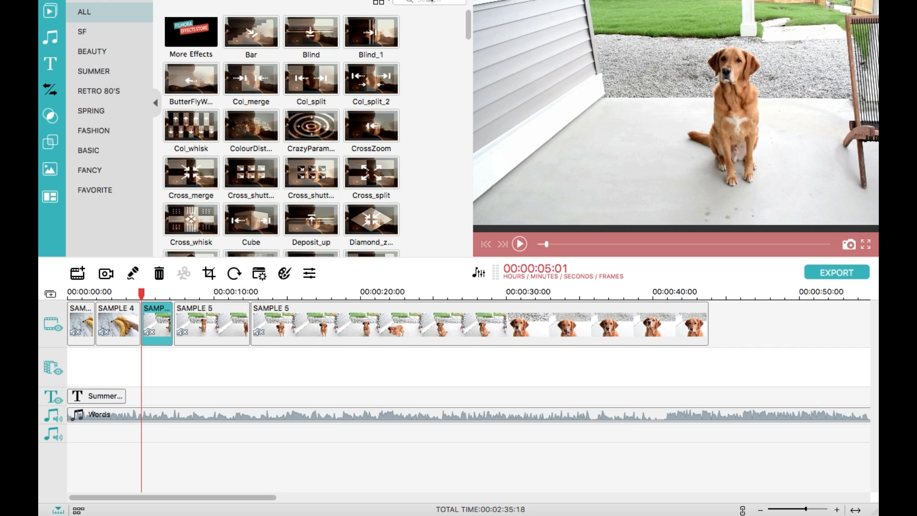
left_click_drag(468, 22, 468, 32)
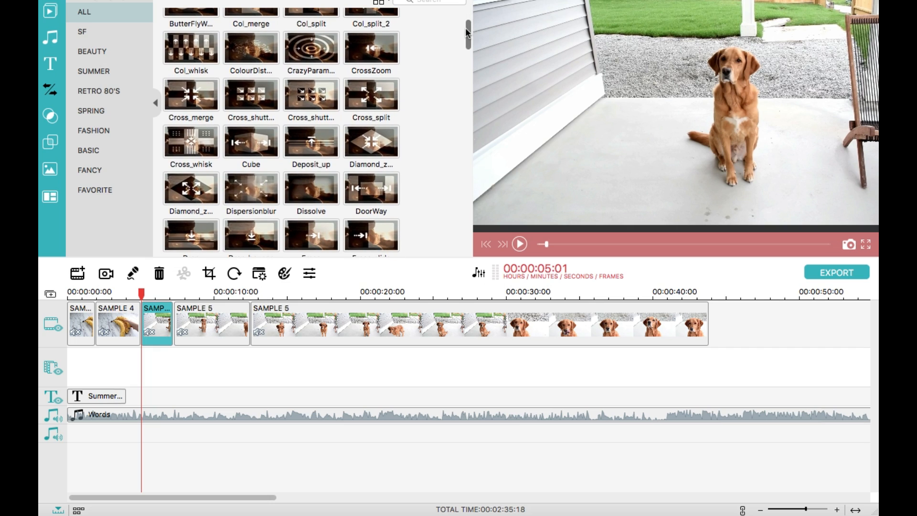
left_click_drag(318, 186, 139, 320)
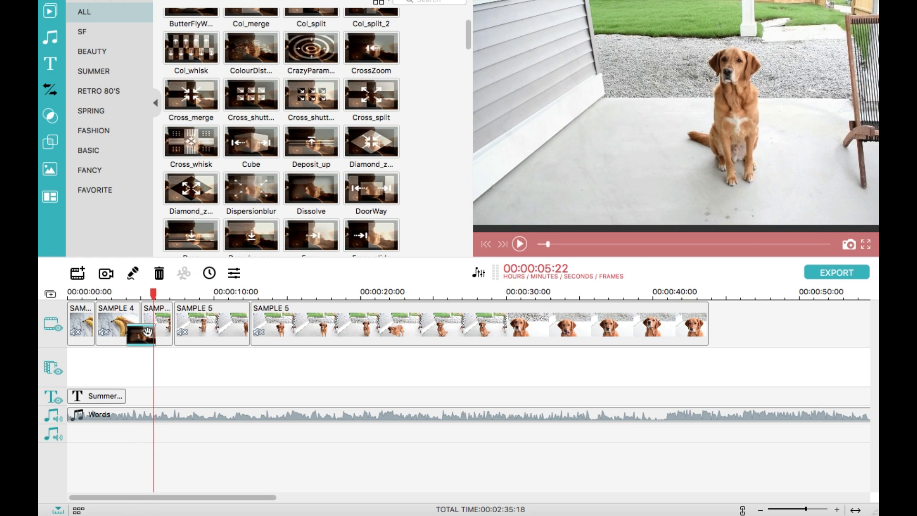
double_click(147, 330)
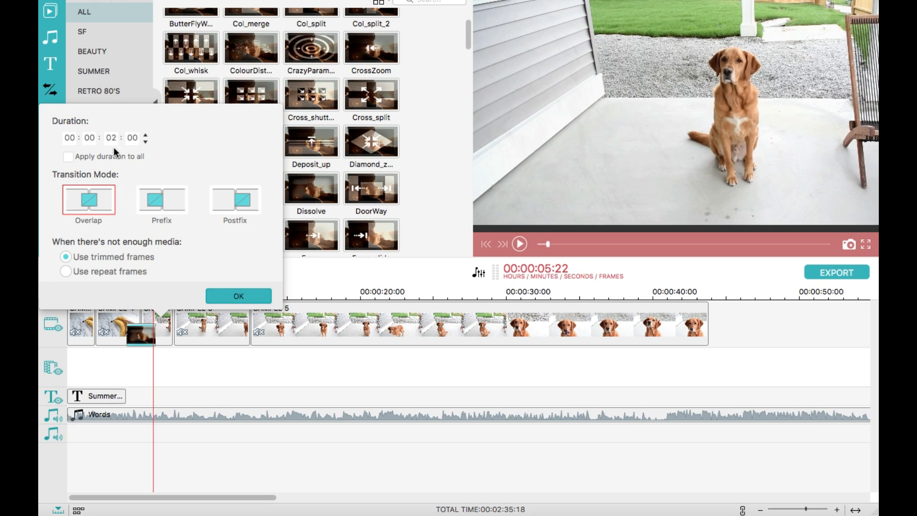
left_click(222, 294)
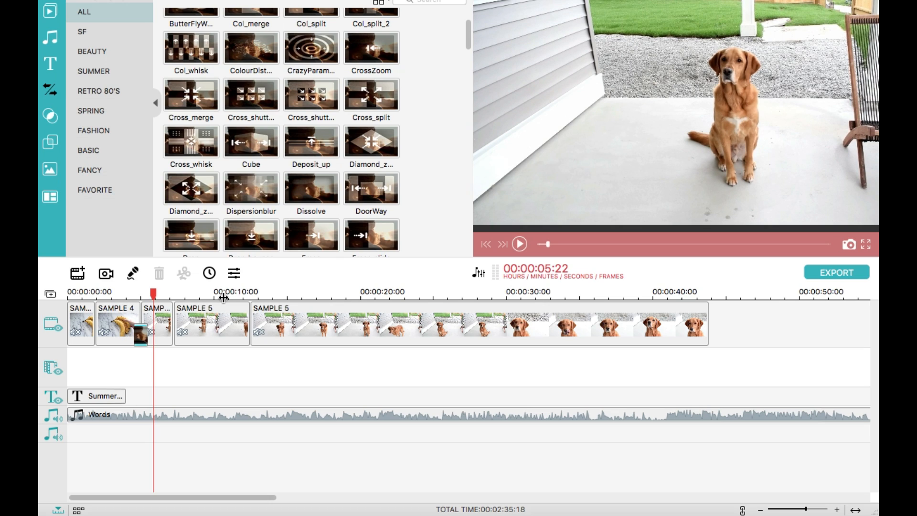
Play the Dissolve from the end of SAMPLE 4 and remove the transition.
left_click(132, 293)
key("space")
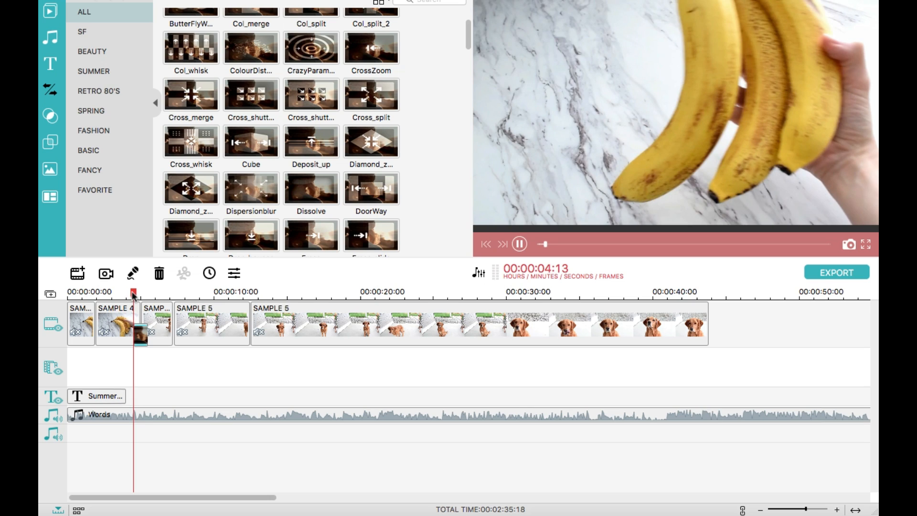
key("space")
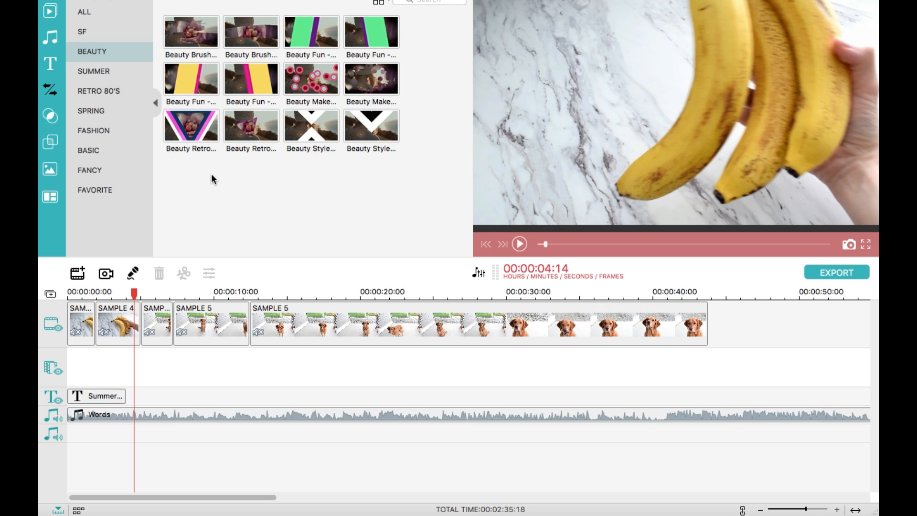
Try the X-shaped Beauty Style transition between SAMPLE 4 and SAMPLE 5, play it and delete it.
mouse_move(311, 136)
left_click_drag(194, 295, 142, 321)
key("space")
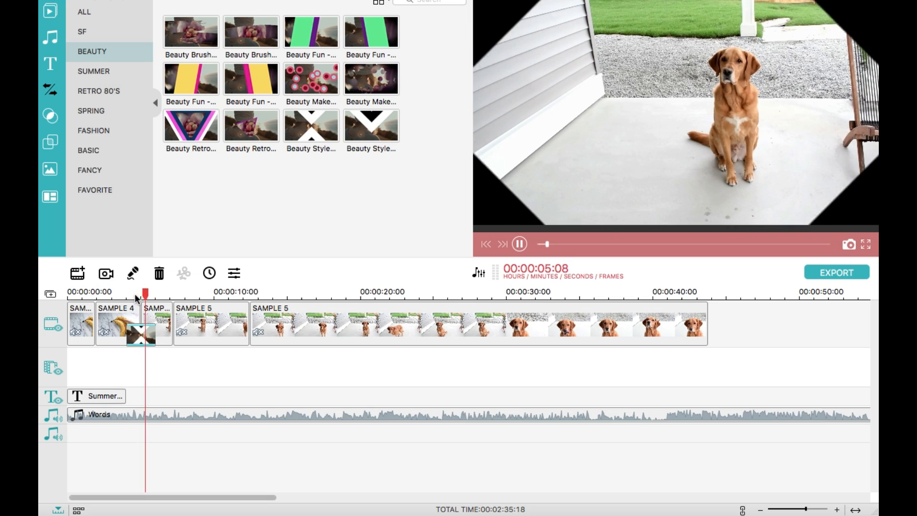
key("space")
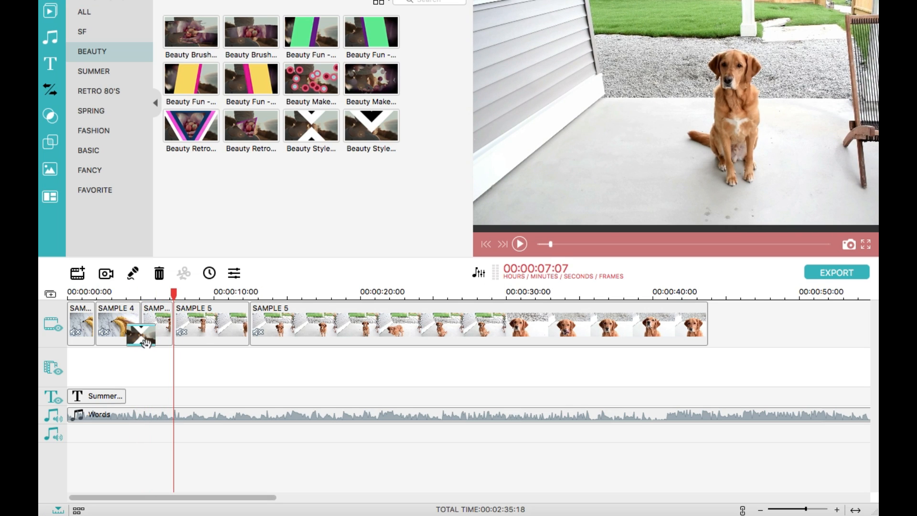
left_click(146, 340)
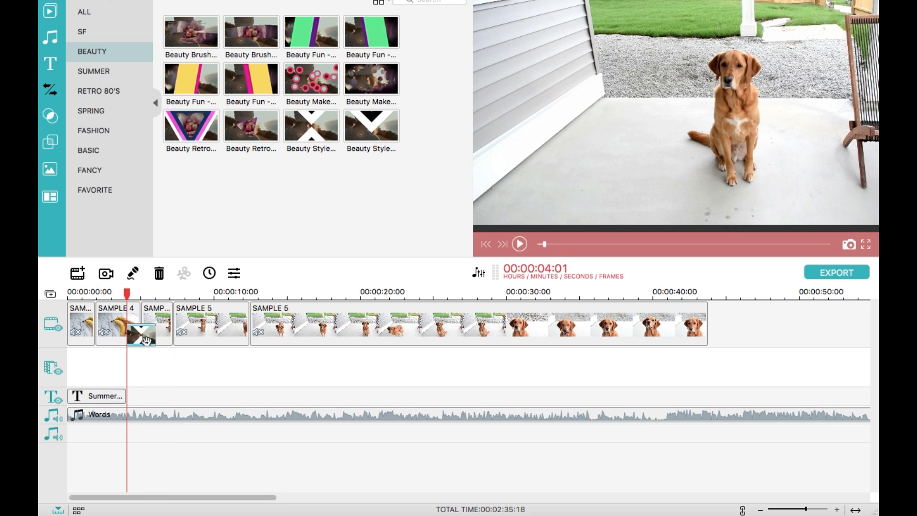
key("Delete")
Try the yellow and pink Beauty Fun transition between SAMPLE 4 and SAMPLE 5, play it and remove it.
left_click_drag(199, 86, 142, 357)
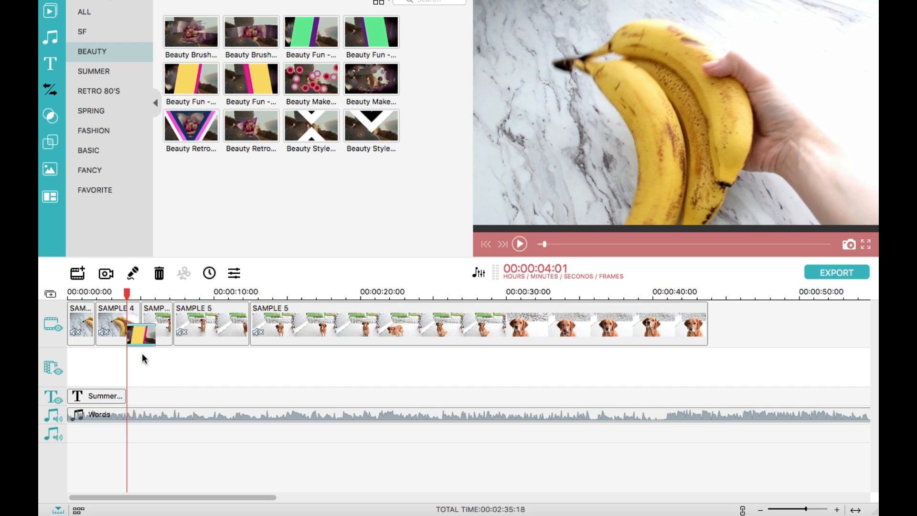
key("space")
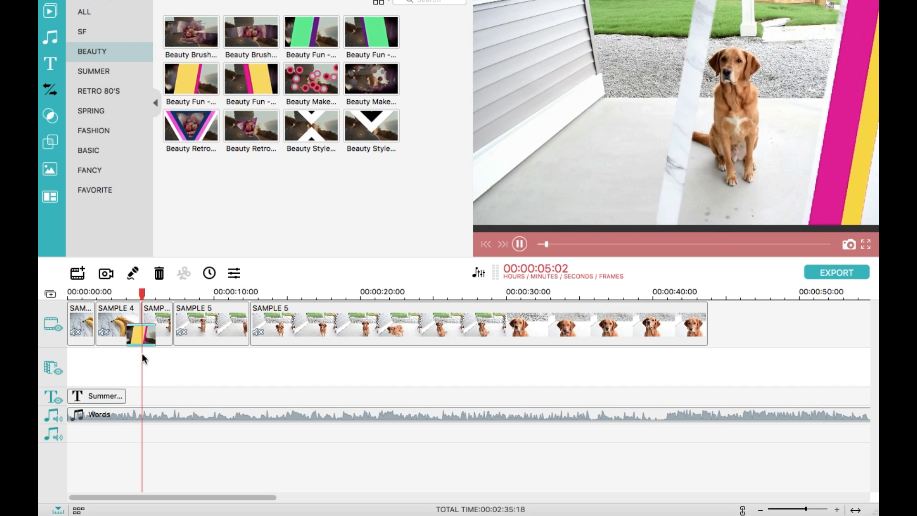
key("space")
left_click(139, 342)
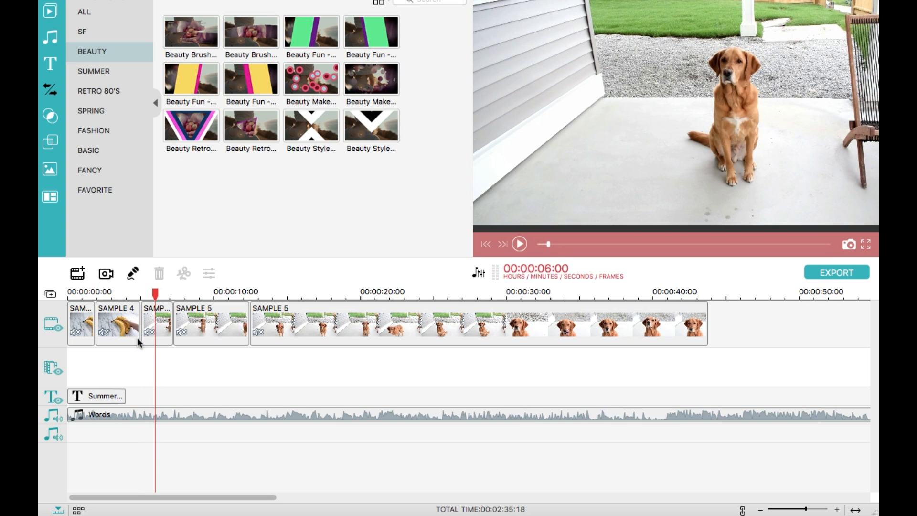
Try the first Hive Mind transition from the SF category between SAMPLE 4 and SAMPLE 5, play it and delete it.
left_click(99, 35)
left_click_drag(194, 125, 142, 309)
key("space")
key("space")
left_click(133, 337)
key("Delete")
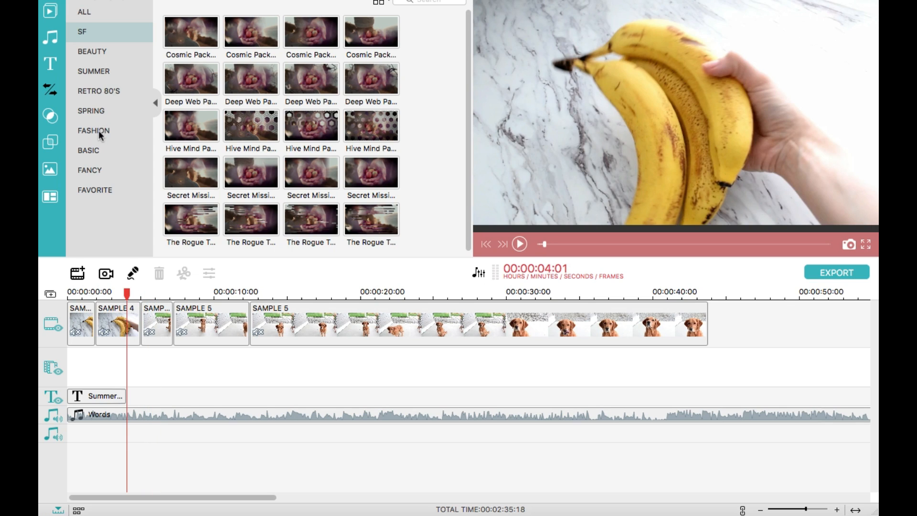
Try the diagonal-stripe Summer Set transition between SAMPLE 4 and SAMPLE 5 and replace it with the coloured-squares Summer Set transition.
left_click(93, 72)
left_click_drag(257, 79, 137, 336)
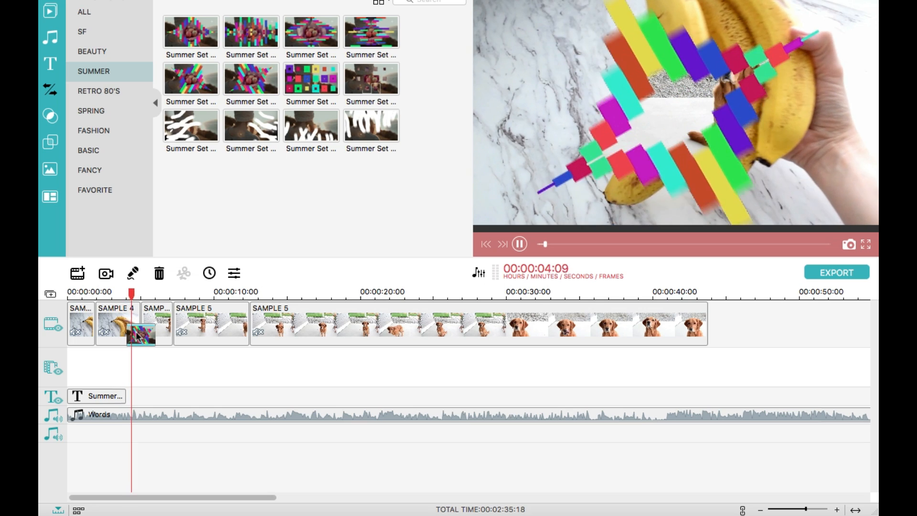
key("Delete")
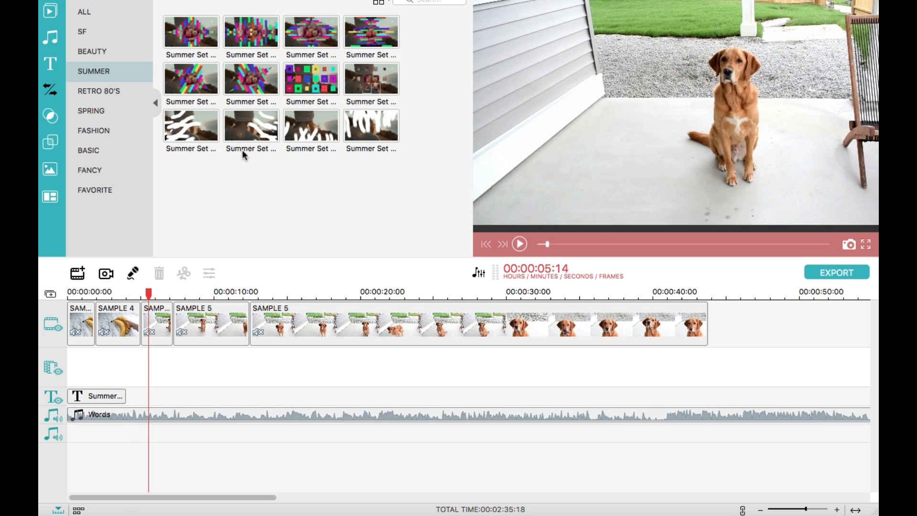
left_click_drag(296, 86, 138, 328)
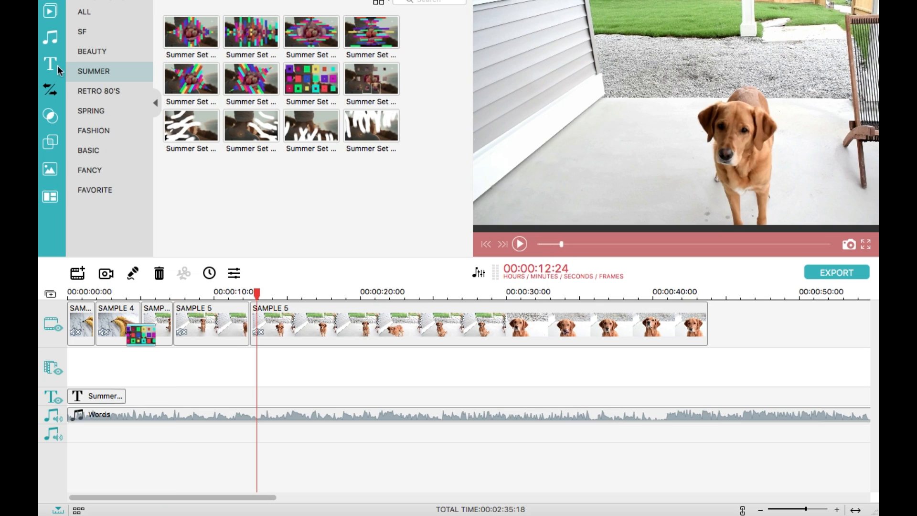
Add the green Beauty Fun "FASHION FUN" title to the text track at 00:00:06:13, over the SAMPLE 5 clips.
left_click(51, 65)
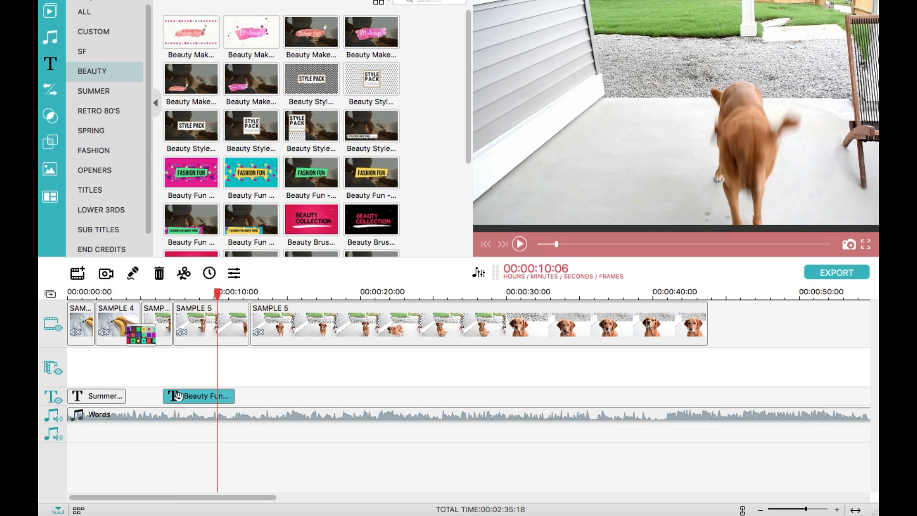
left_click_drag(183, 396, 179, 398)
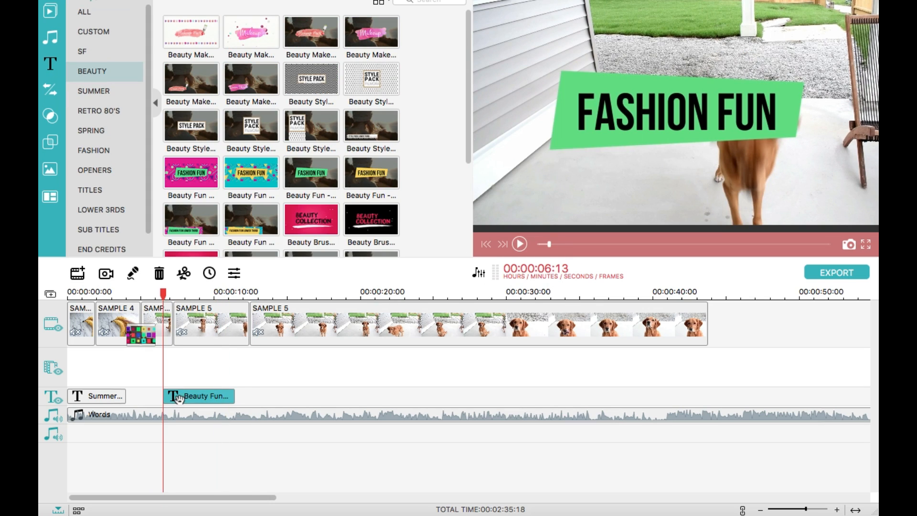
Change the Beauty Fun title's text to "BECKHAM!" and centre it on the green banner.
double_click(191, 398)
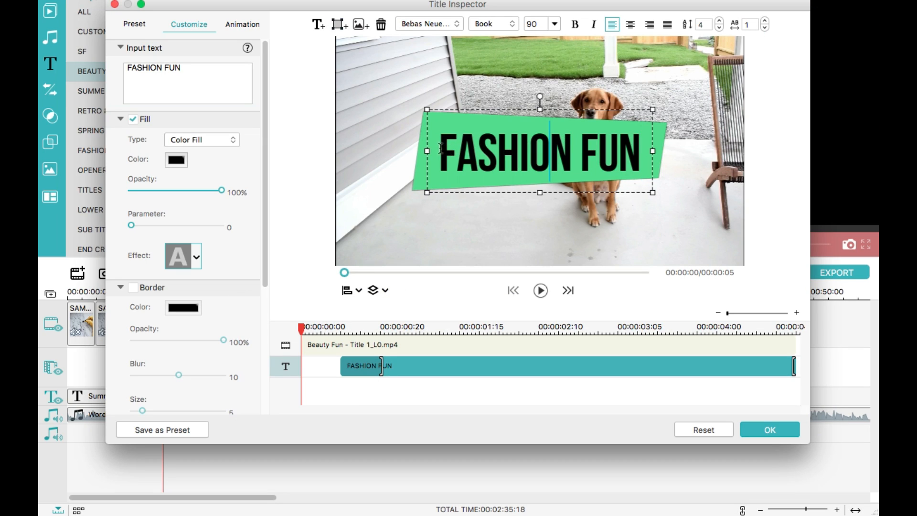
left_click_drag(441, 148, 642, 157)
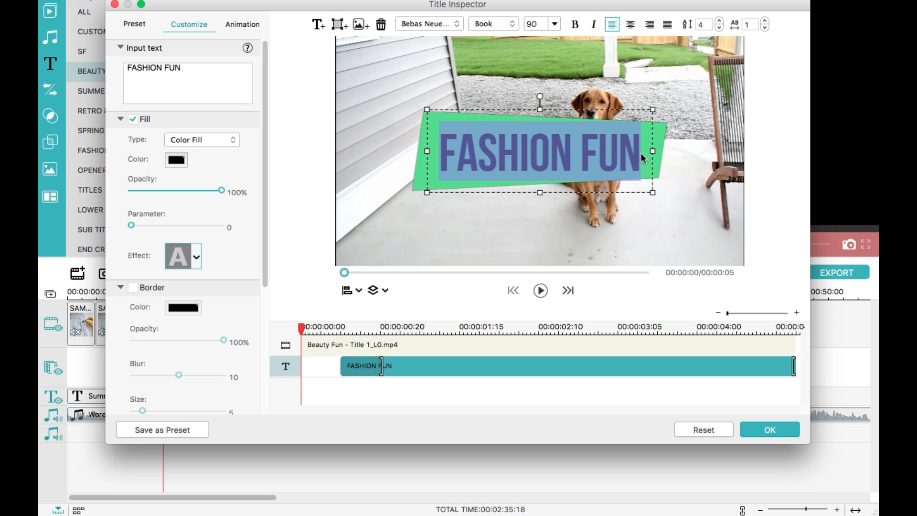
type("BECKHAM!")
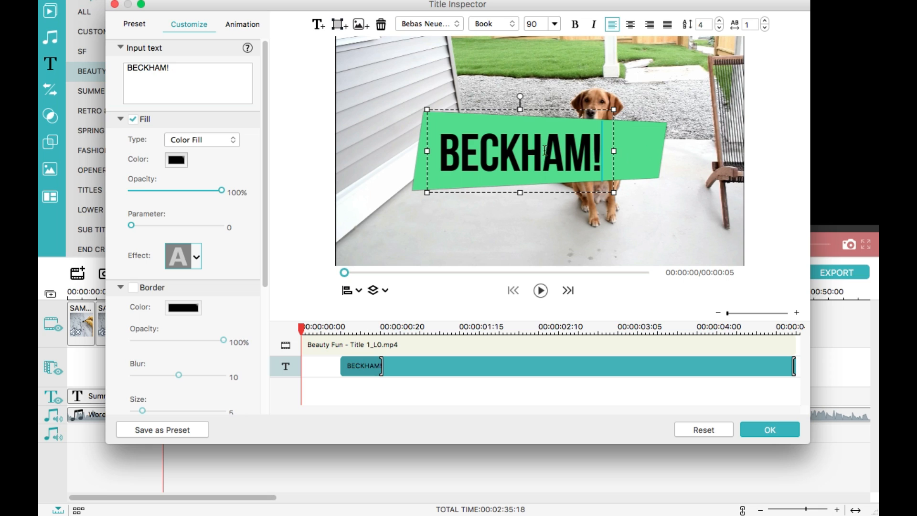
left_click_drag(521, 106, 539, 106)
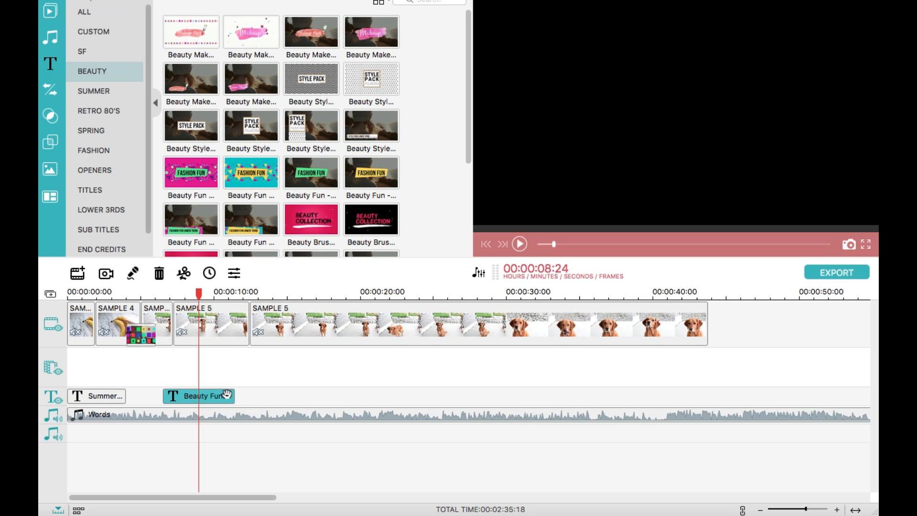
Shorten the BECKHAM! title to about two seconds by trimming its end, and play the section.
left_click_drag(233, 395, 193, 396)
left_click_drag(197, 300, 163, 304)
key("space")
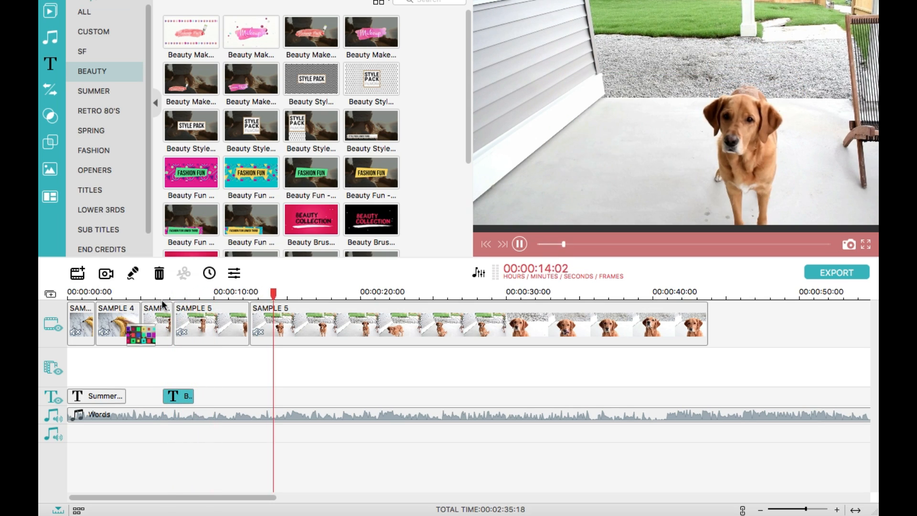
key("space")
Trim the start of the last SAMPLE 5 clip to the dog's close-up, split it at 00:00:18:24 and delete the remainder.
left_click(311, 327)
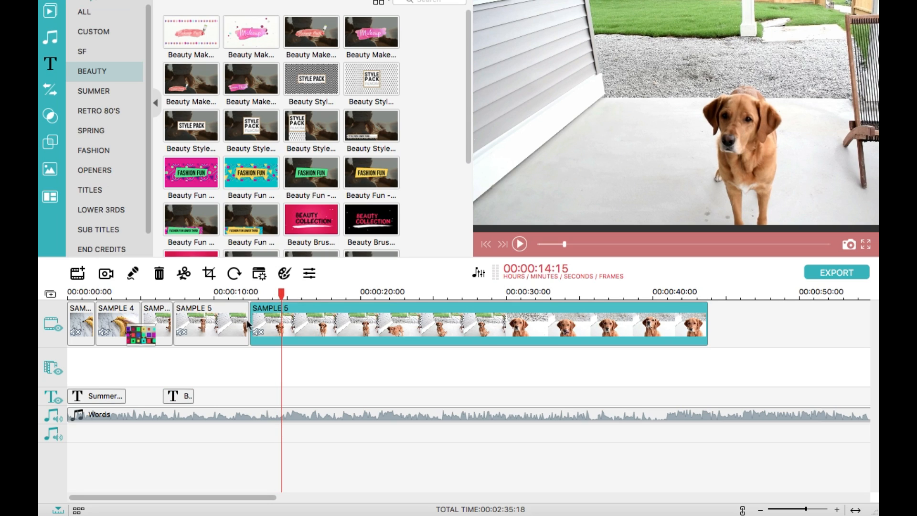
left_click_drag(251, 317, 541, 336)
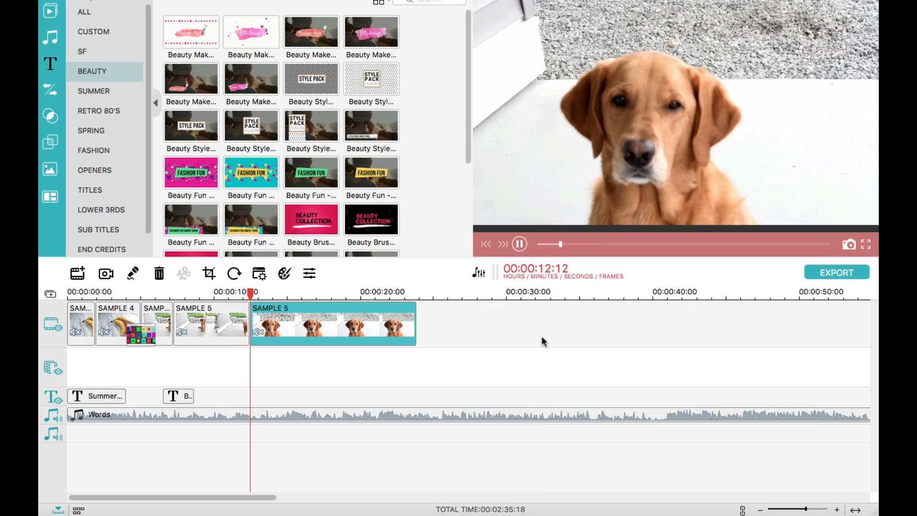
key("space")
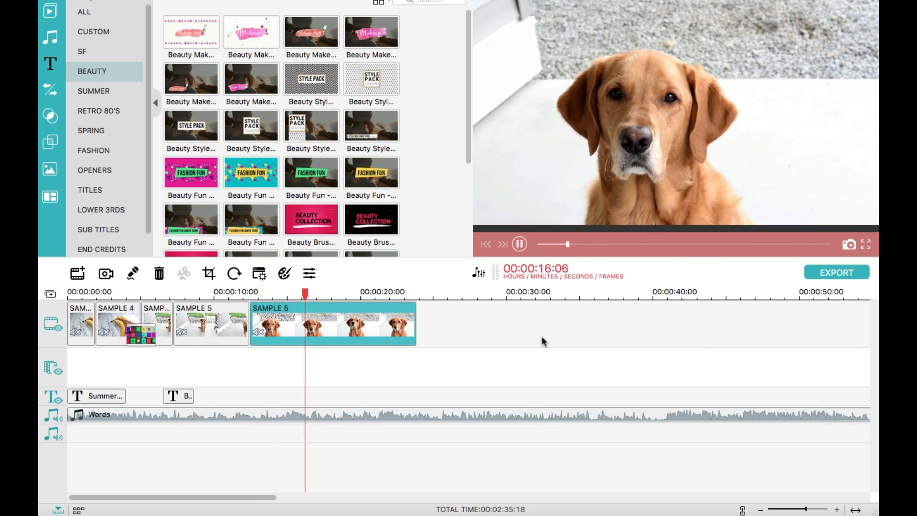
key("space")
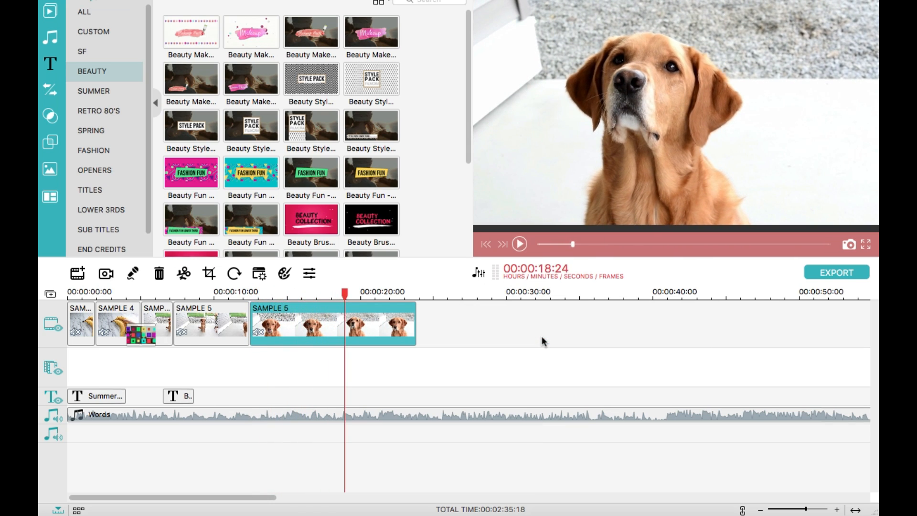
left_click(185, 271)
key("Delete")
left_click(286, 322)
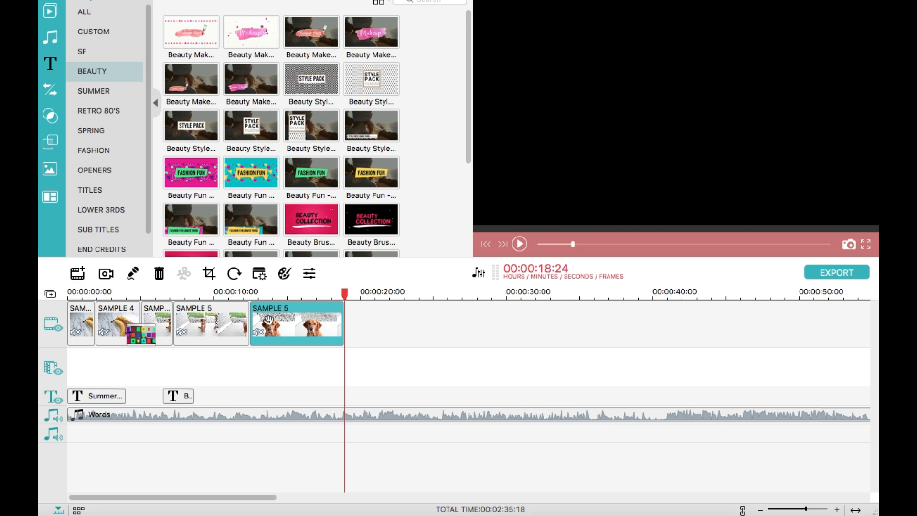
Add a glitch transition from the SF category between the last two SAMPLE 5 clips and play it.
left_click(52, 90)
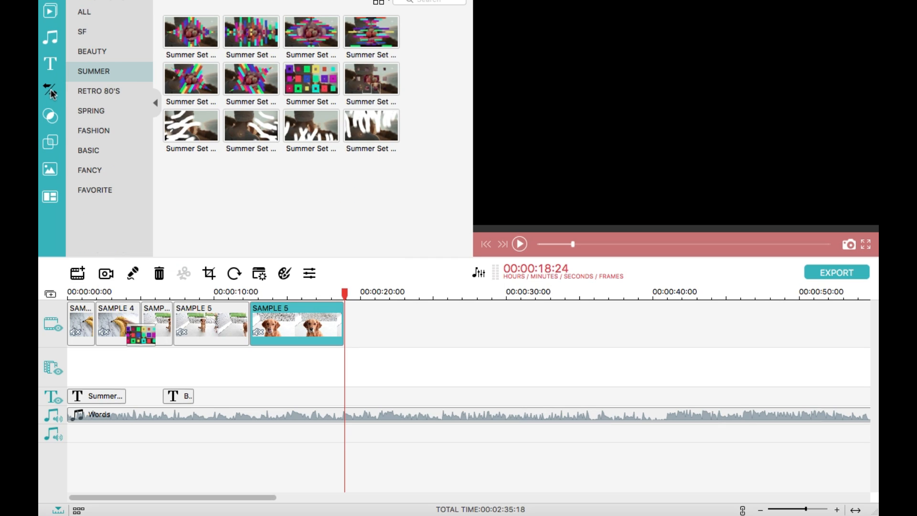
left_click(89, 32)
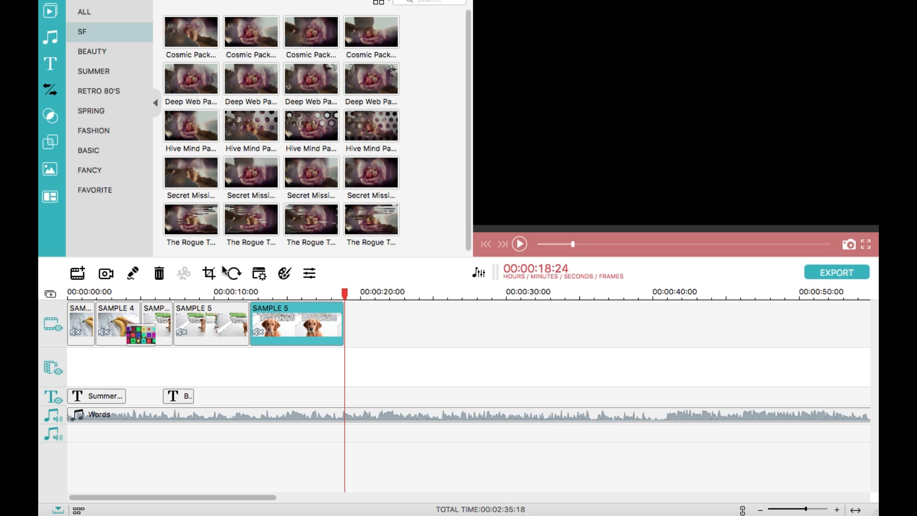
left_click_drag(344, 292, 248, 321)
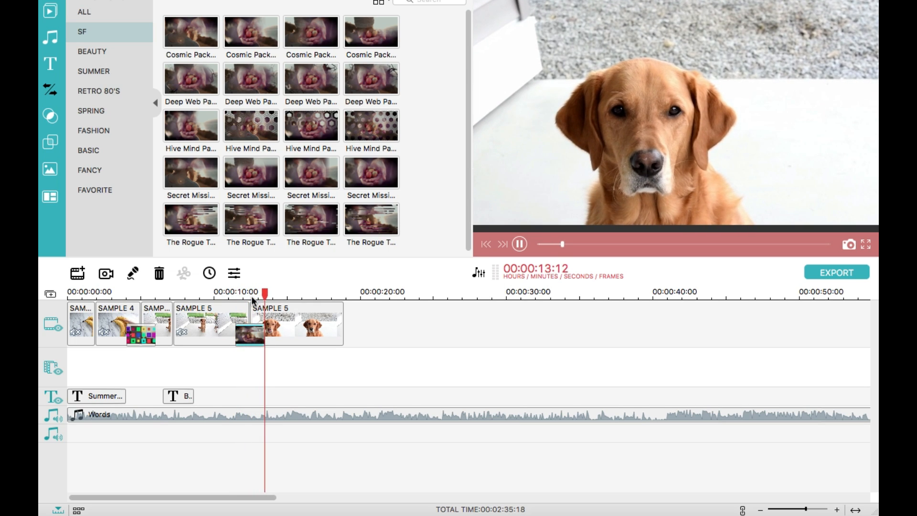
Browse the SF and Summer elements and try the pink Summer Set sunglasses over the last SAMPLE 5 clip at 00:00:14:14.
left_click(50, 170)
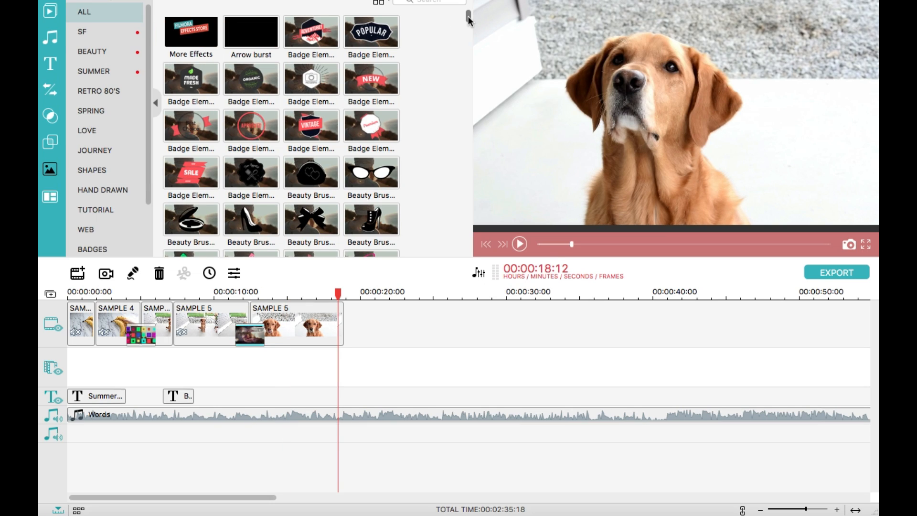
left_click_drag(468, 19, 469, 25)
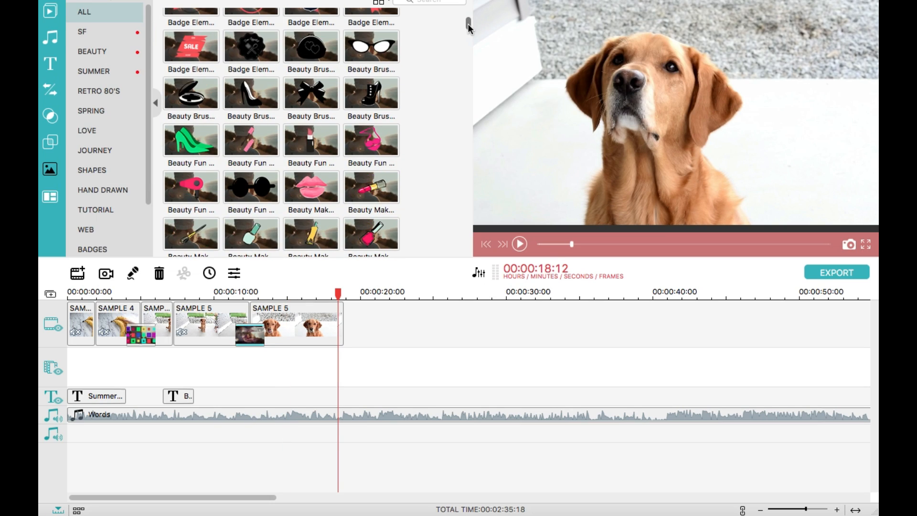
left_click(120, 31)
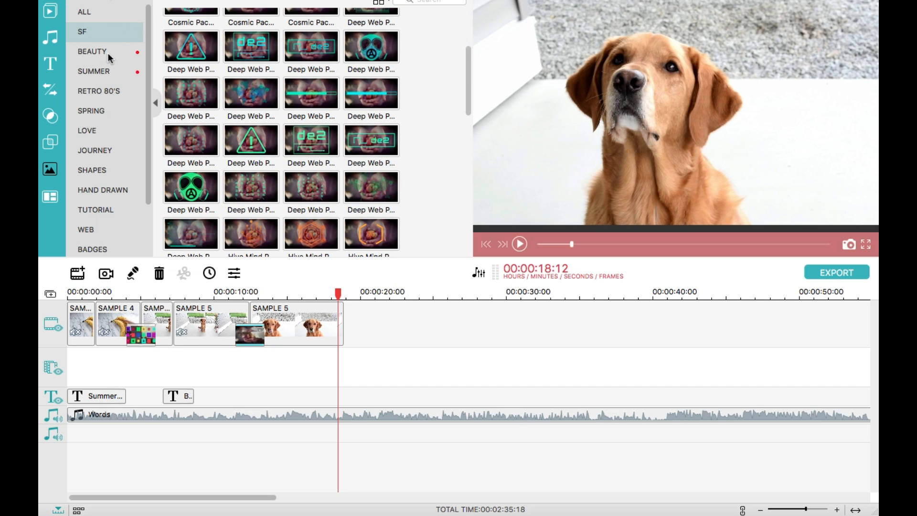
left_click(103, 69)
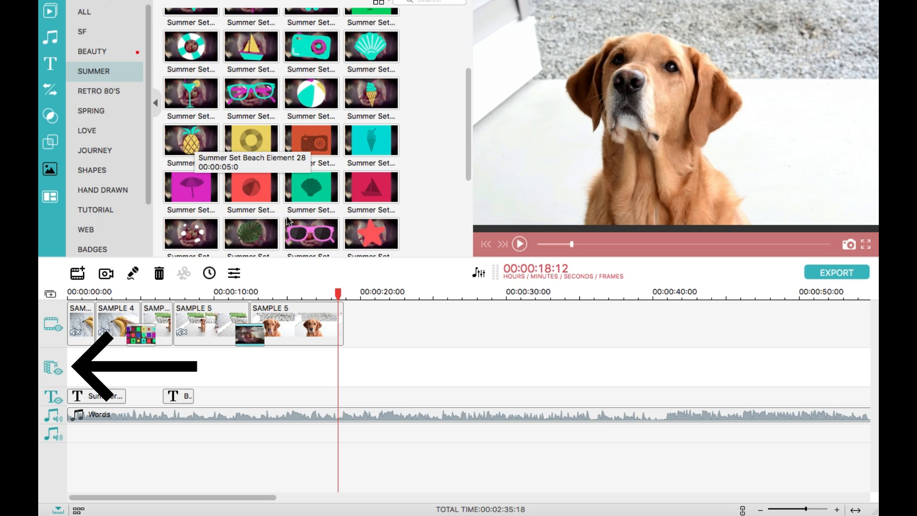
left_click_drag(311, 234, 283, 326)
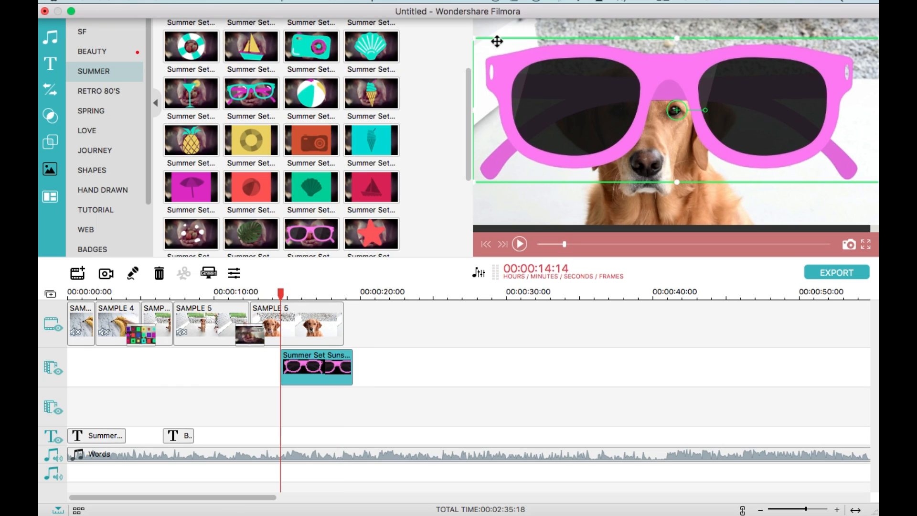
Try fitting the pink sunglasses over the dog's eyes, play the result and delete the element.
left_click_drag(474, 41, 627, 78)
left_click_drag(702, 113, 596, 91)
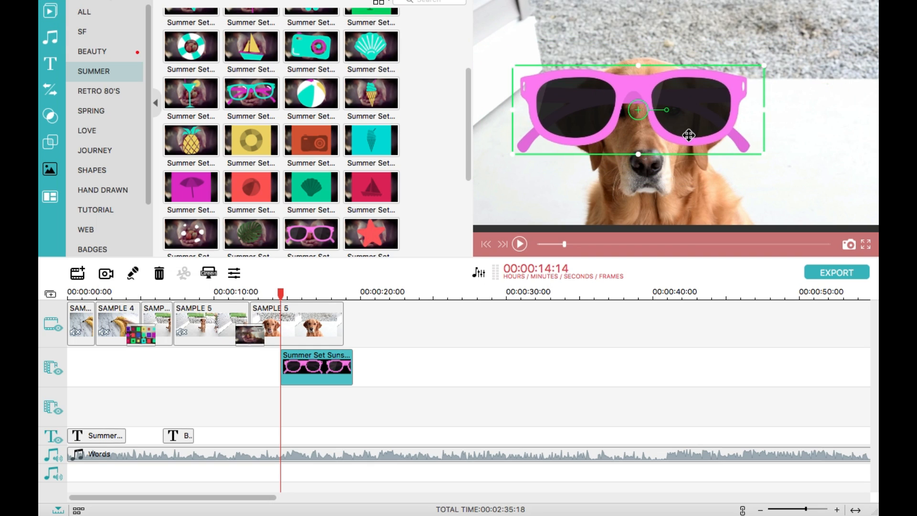
left_click_drag(763, 151, 686, 126)
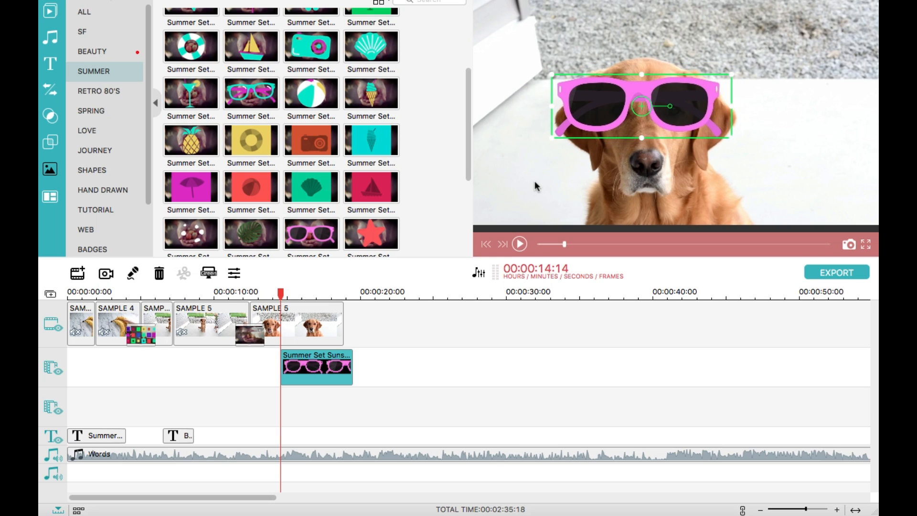
key("space")
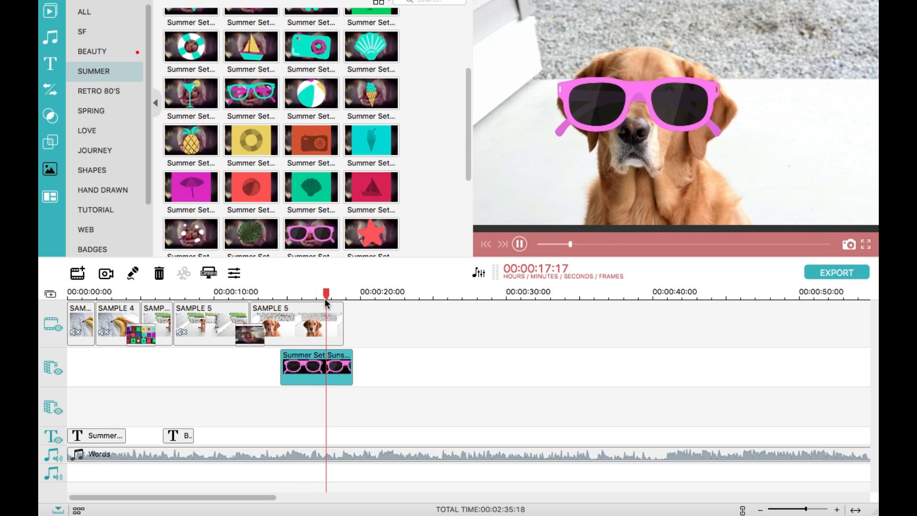
key("space")
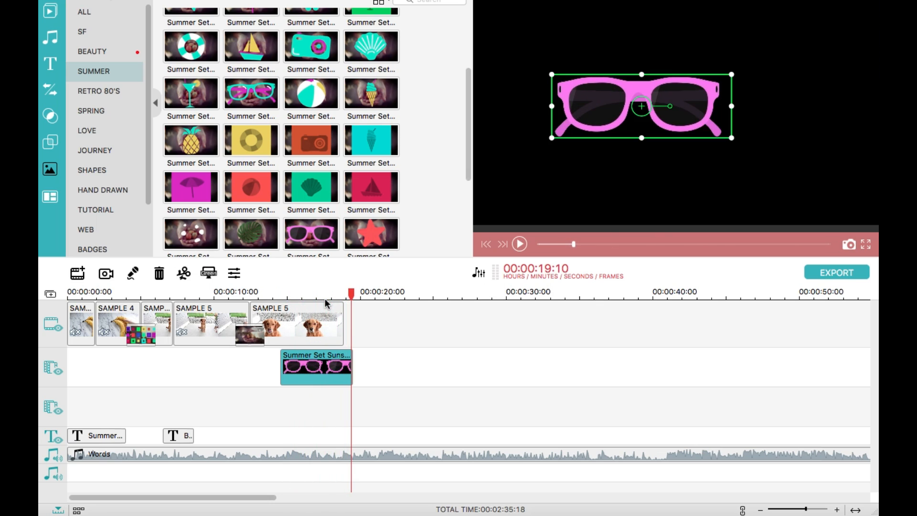
left_click_drag(351, 360, 324, 367)
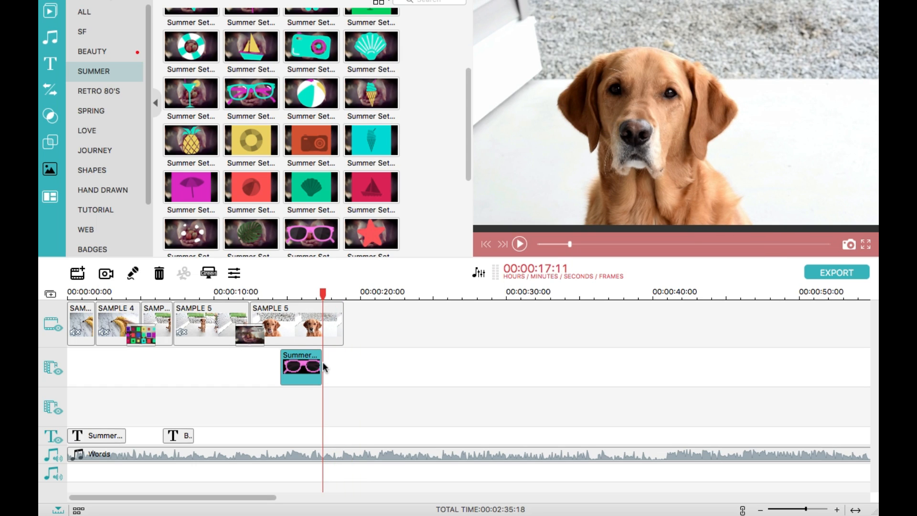
key("Delete")
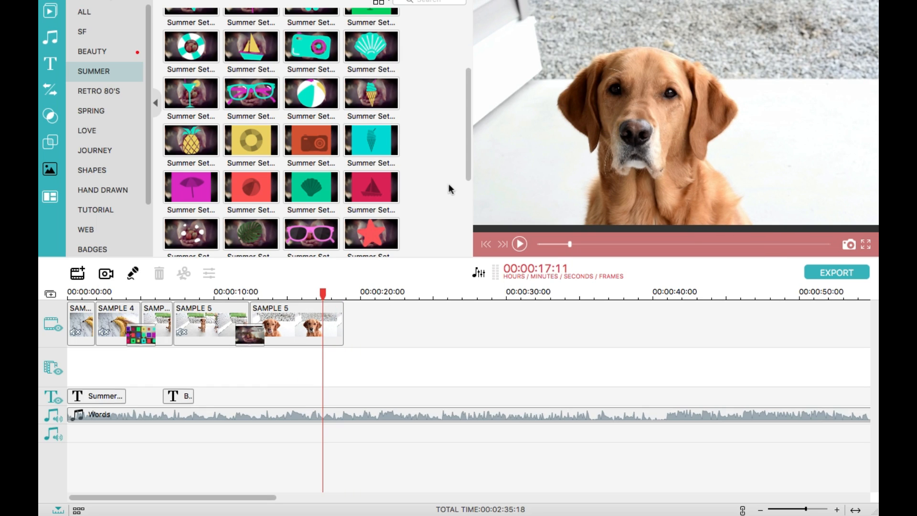
Add the yellow sun Summer Set Beach element to the overlay track at 00:00:13:23, above the last SAMPLE 5 clip.
left_click_drag(466, 173, 453, 97)
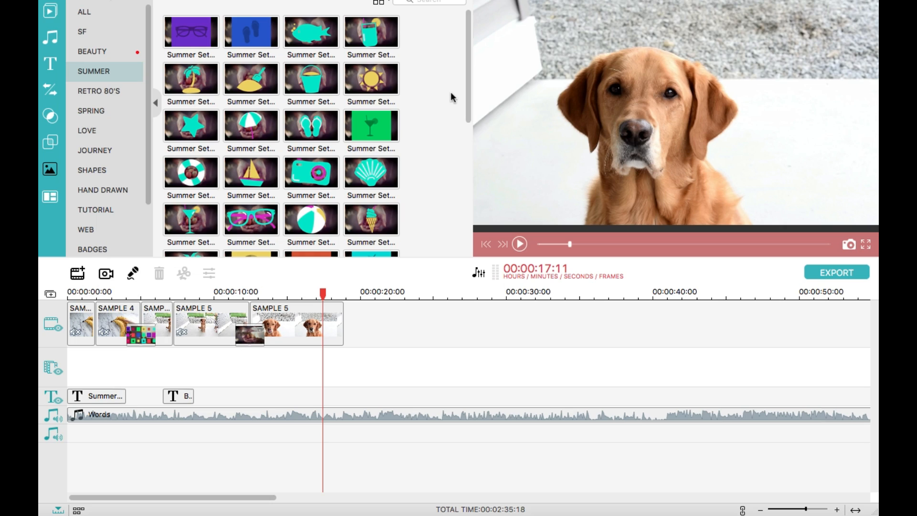
left_click(386, 82)
left_click_drag(540, 104, 278, 340)
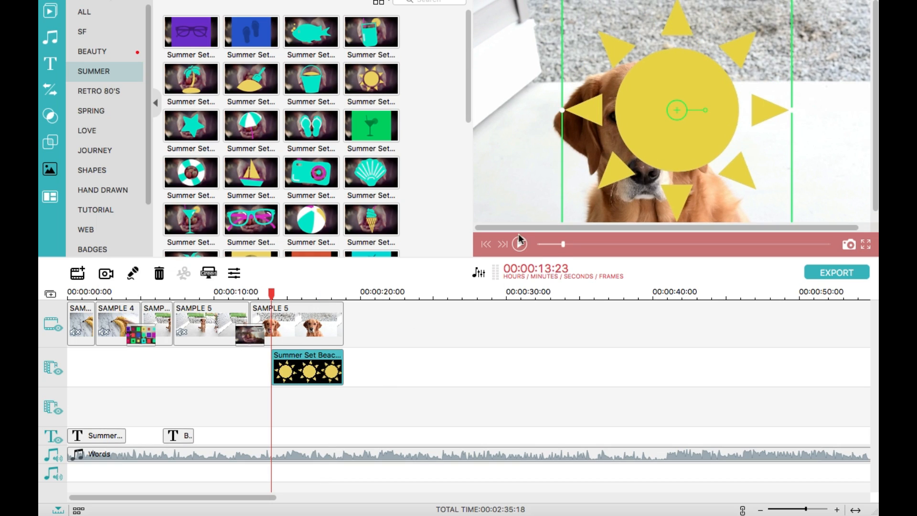
Shrink the sun element and place it in the upper-left corner of the video frame with no motion, then play it.
double_click(322, 369)
left_click_drag(639, 352, 491, 199)
left_click_drag(425, 153, 338, 163)
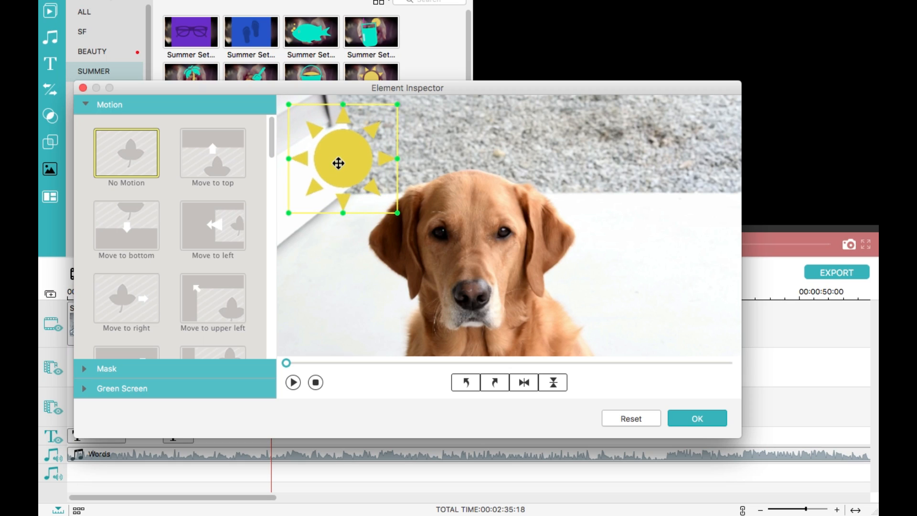
left_click_drag(398, 213, 406, 221)
left_click(688, 418)
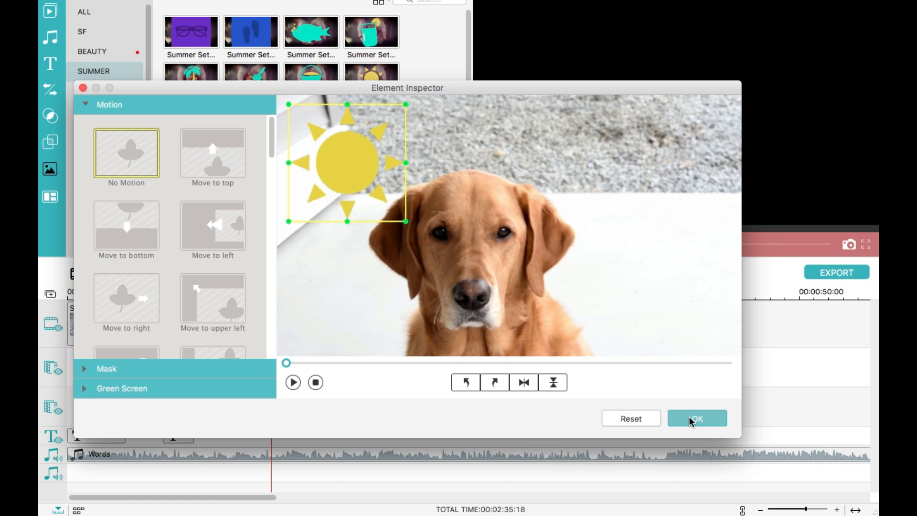
key("space")
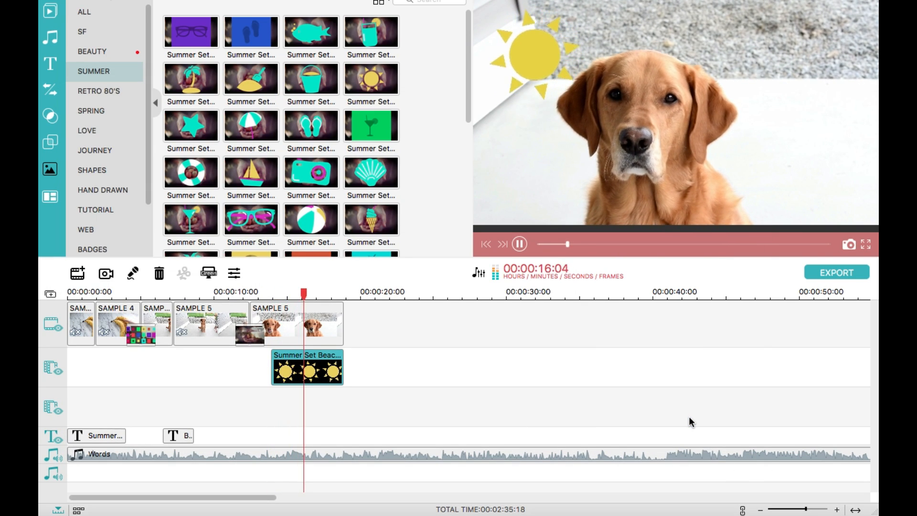
key("space")
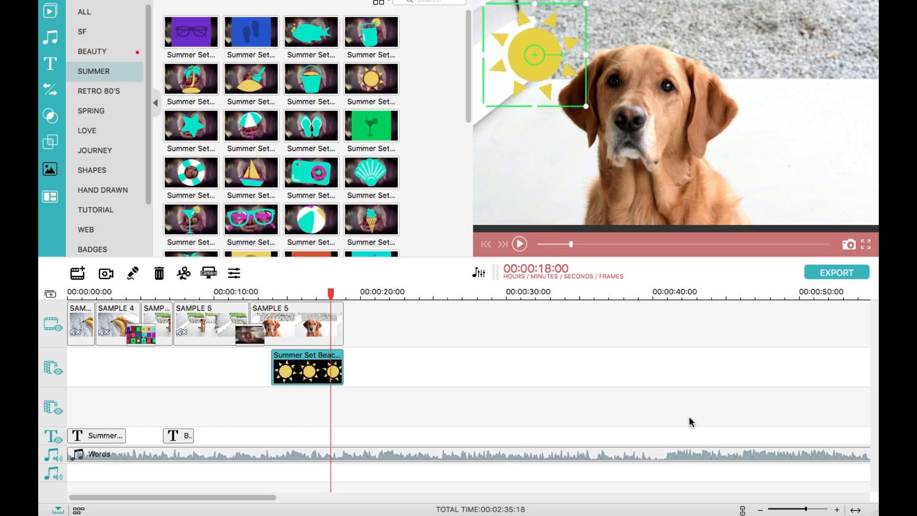
Browse the overlay categories and try the Vintage Film VHS BAD overlay on the second-last SAMPLE 5 clip at 00:00:07:07.
left_click(53, 143)
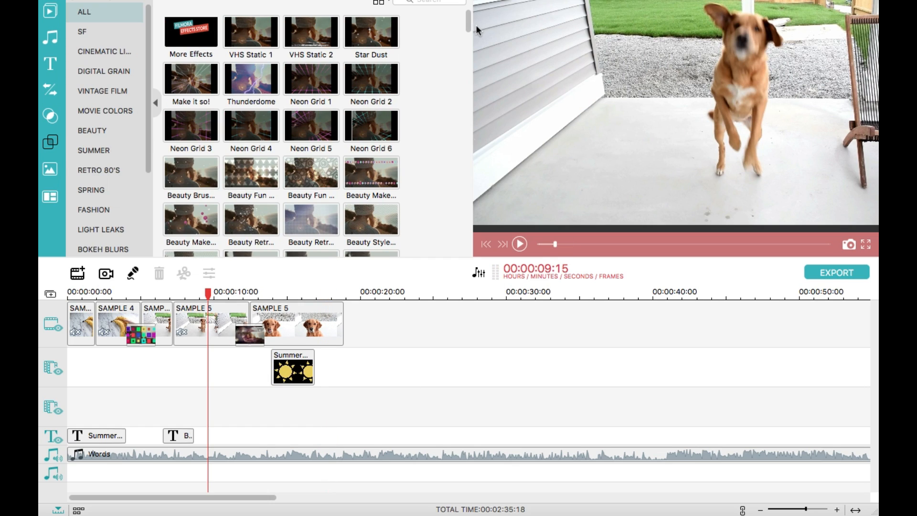
left_click_drag(468, 23, 468, 35)
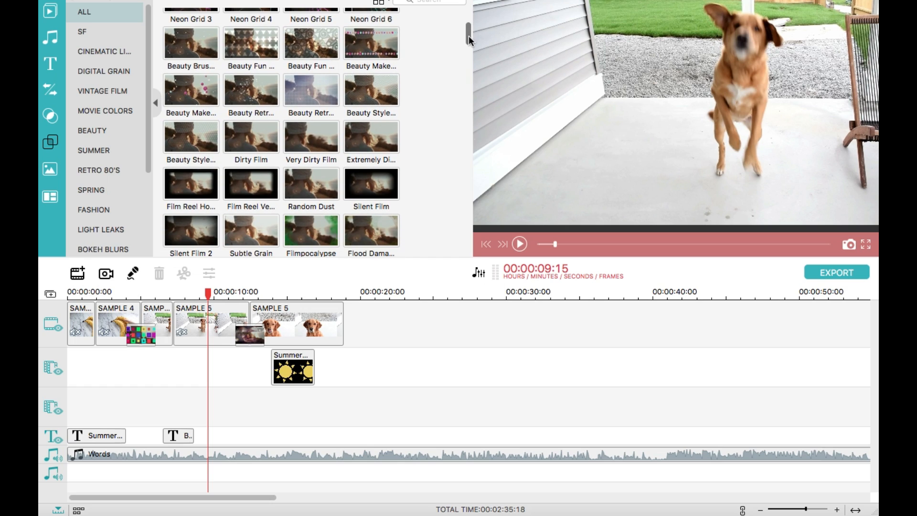
left_click(93, 51)
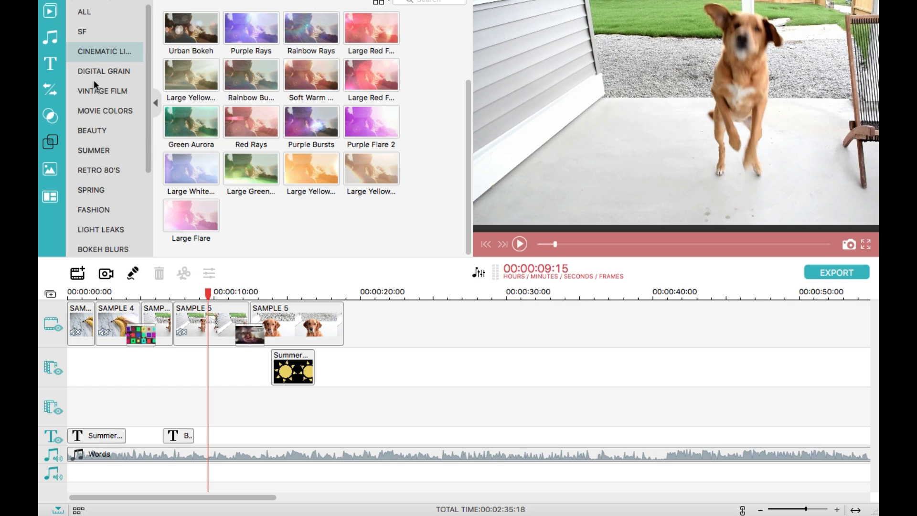
left_click(97, 68)
left_click(98, 84)
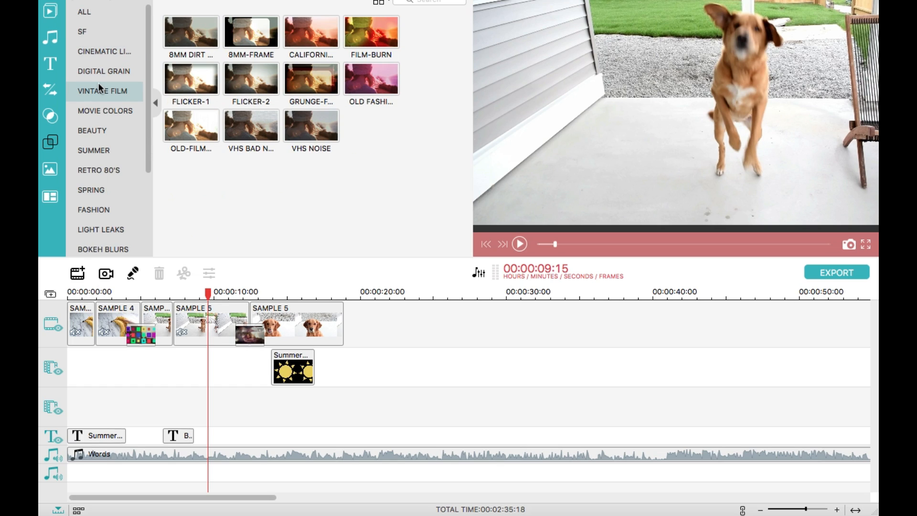
left_click(259, 122)
left_click_drag(181, 297, 177, 331)
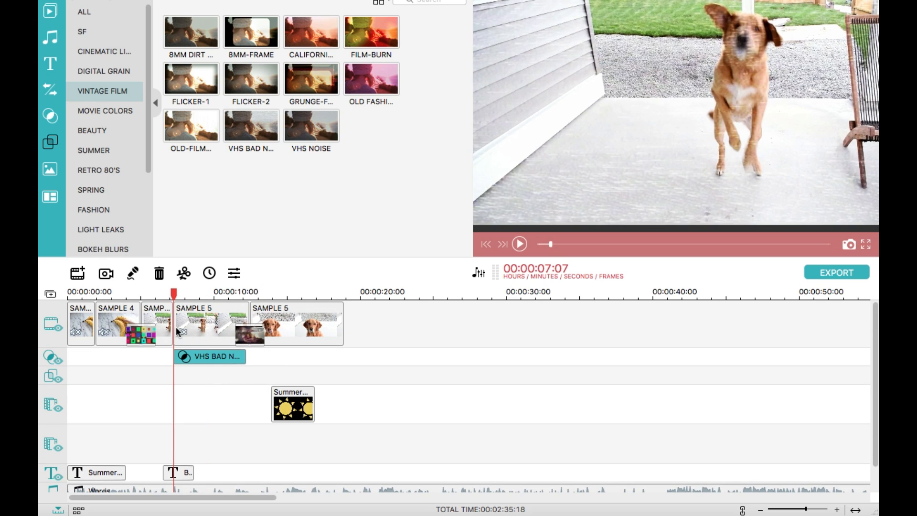
key("space")
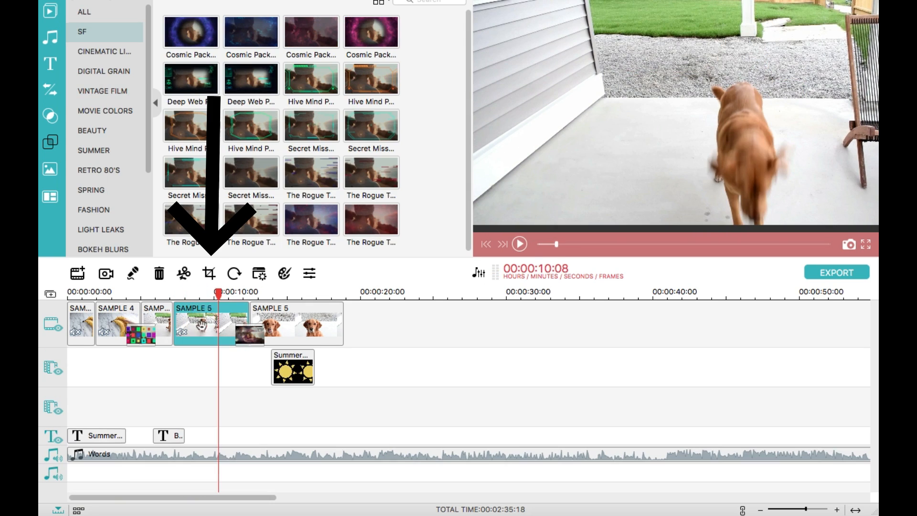
Crop the second-last SAMPLE 5 clip more tightly around the dog at 16:9, and play it from about 8 seconds.
left_click(209, 274)
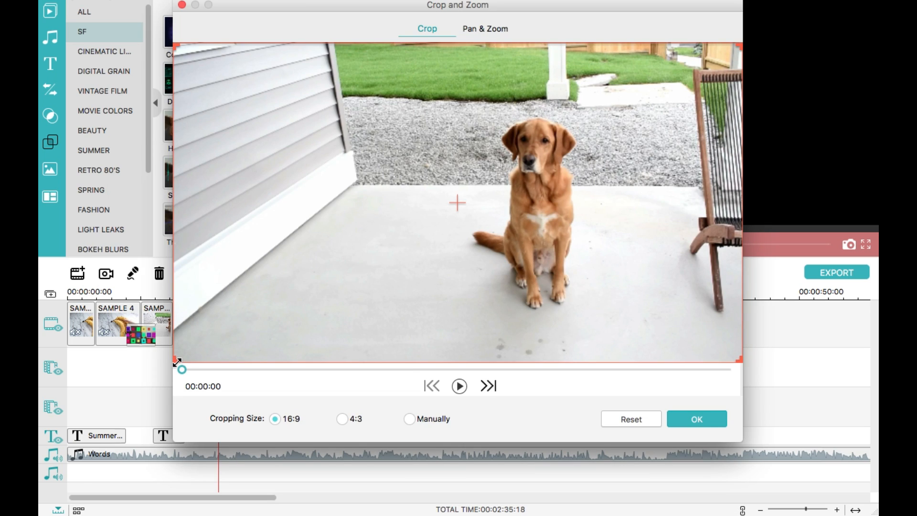
left_click_drag(177, 361, 291, 323)
left_click_drag(352, 245, 351, 265)
left_click(683, 419)
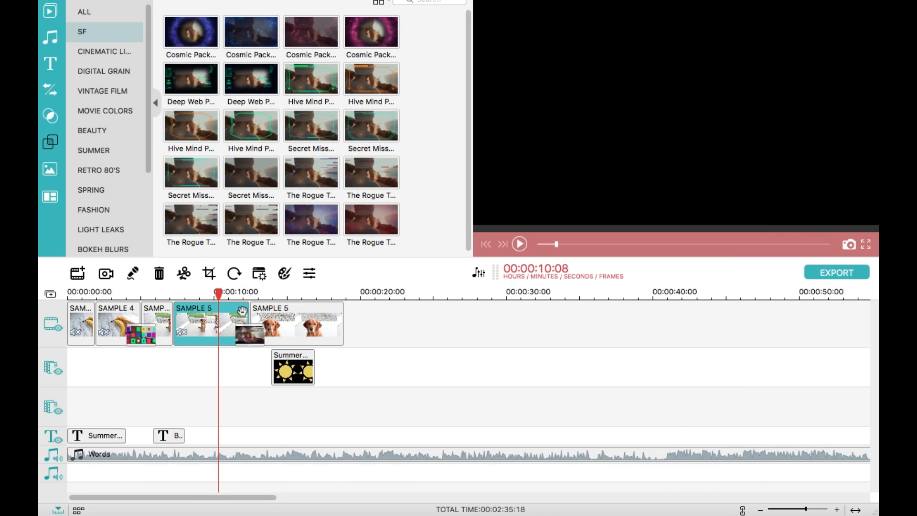
left_click_drag(219, 294, 186, 294)
key("space")
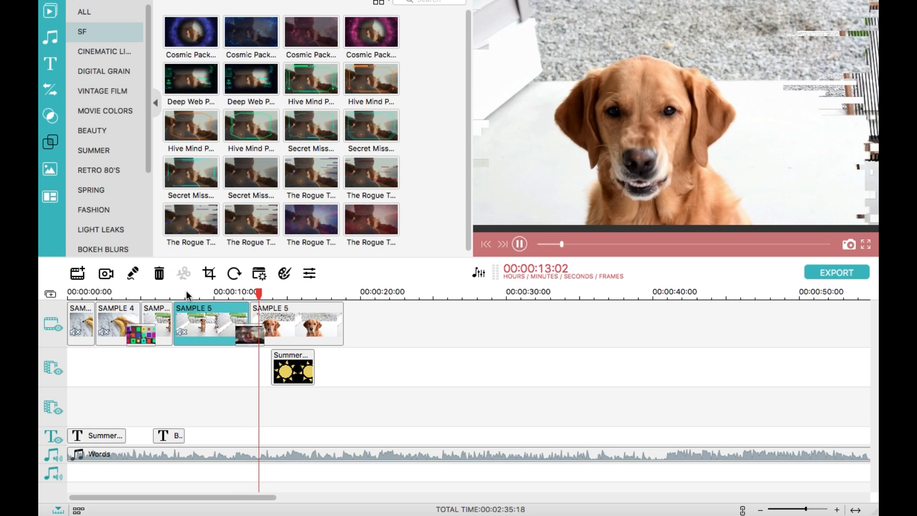
Add SAMPLE 6 to the video track right after the last SAMPLE 5 clip and set its audio volume to 0.
key("space")
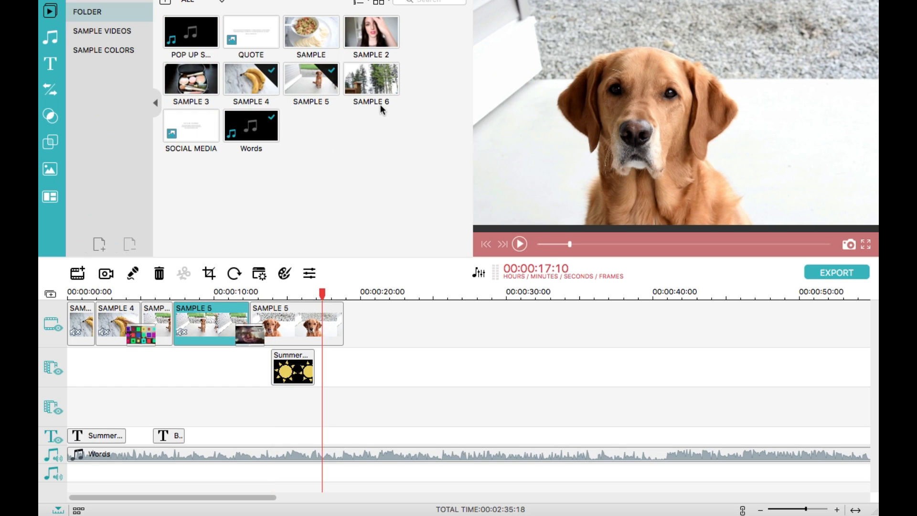
left_click_drag(381, 105, 358, 319)
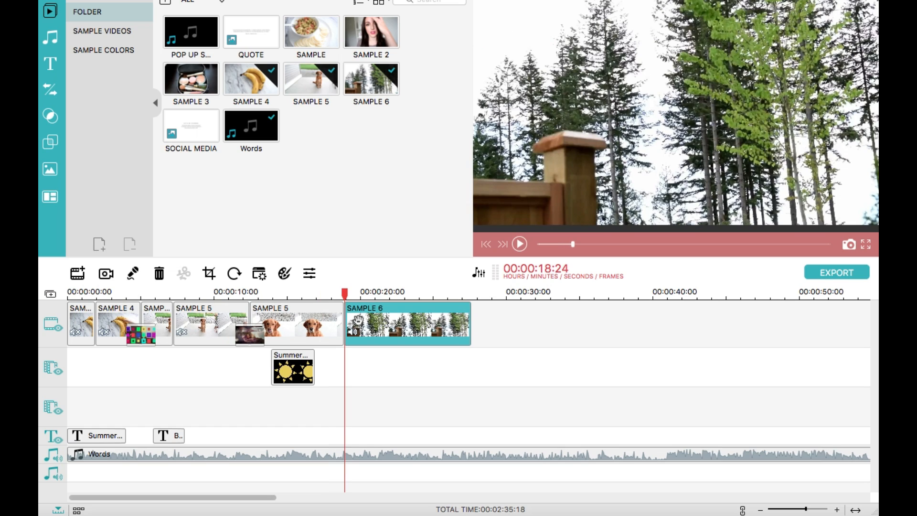
double_click(360, 323)
left_click(489, 64)
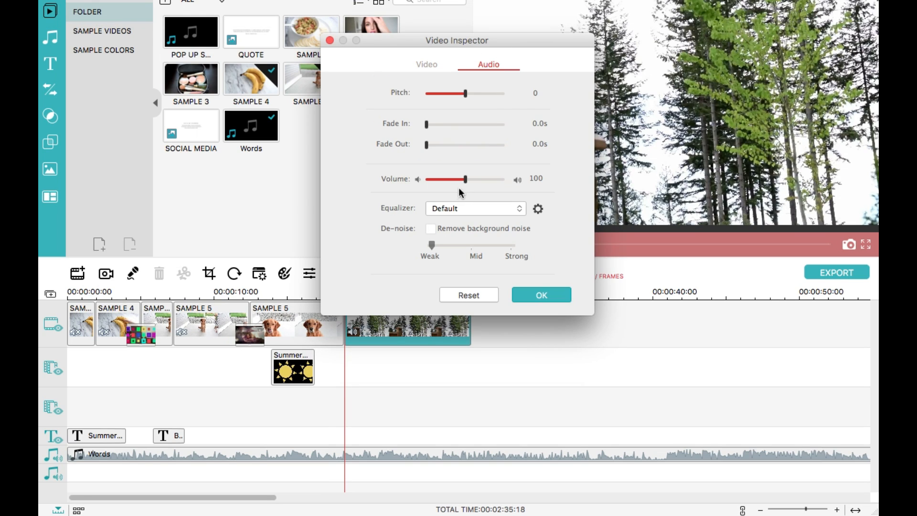
left_click_drag(448, 181, 409, 181)
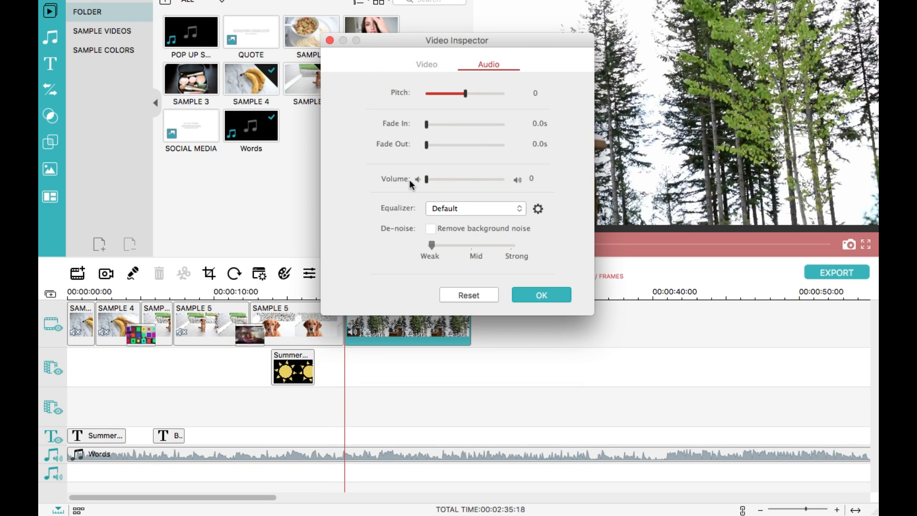
left_click(520, 296)
Trim unwanted footage from the beginning of the SAMPLE 6 clip in two passes, playing it to check the cut.
key("space")
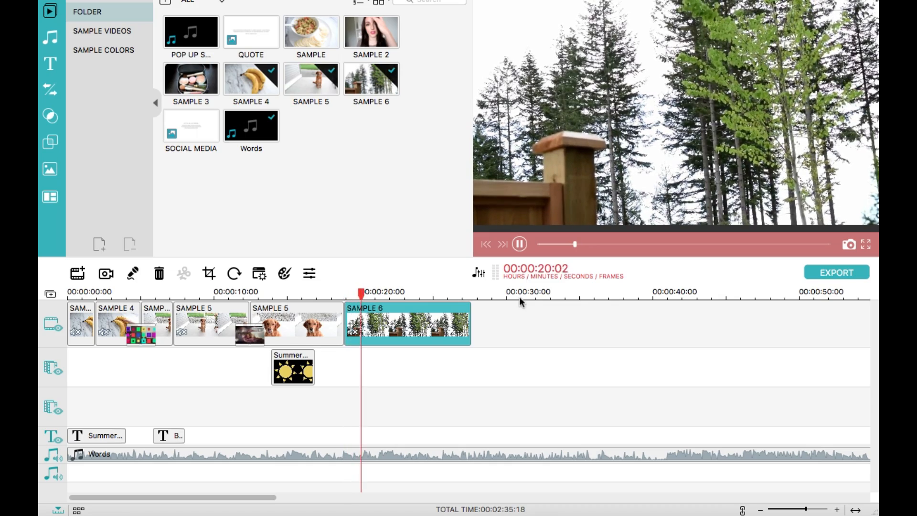
left_click_drag(348, 314, 374, 319)
key("space")
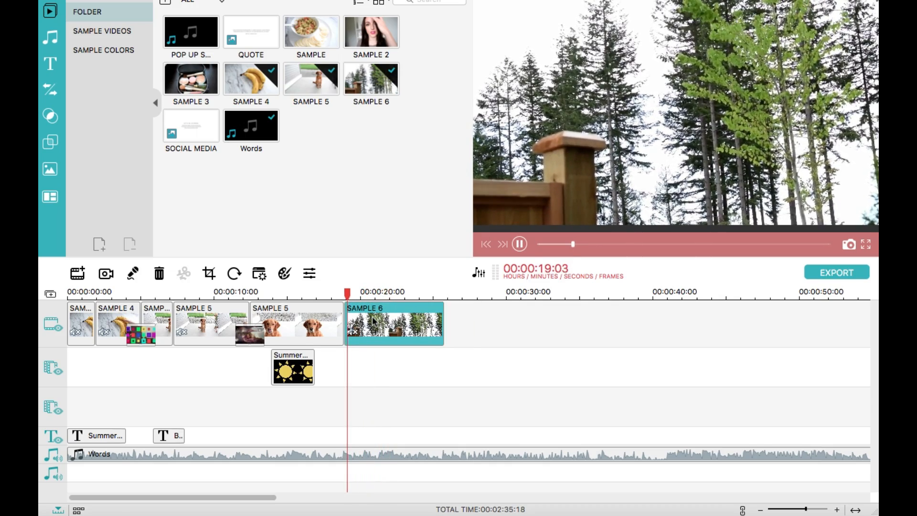
left_click_drag(350, 316, 361, 320)
key("space")
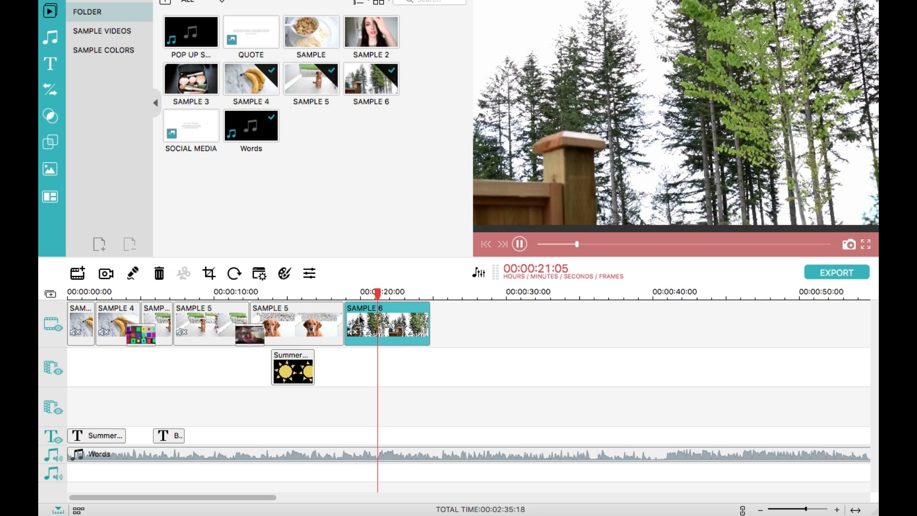
Slow the SAMPLE 6 clip to about half speed.
key("space")
double_click(359, 316)
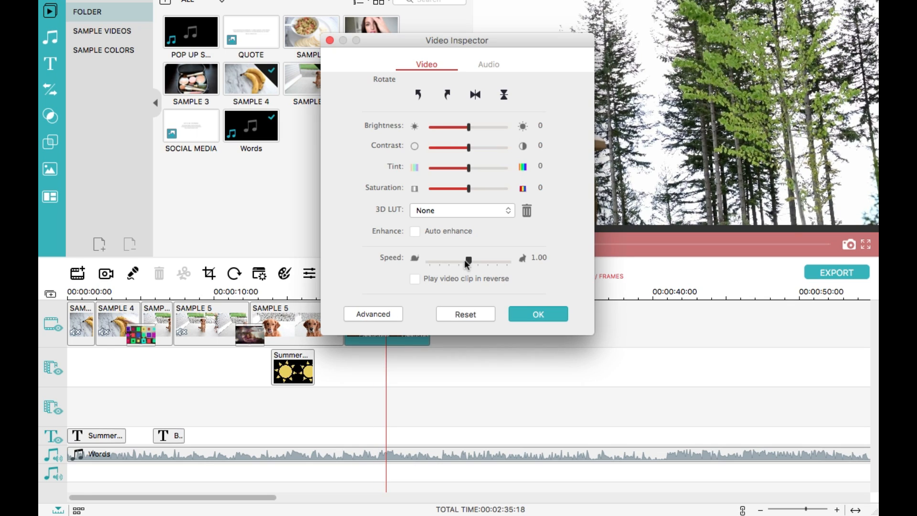
left_click_drag(465, 261, 459, 261)
left_click(544, 315)
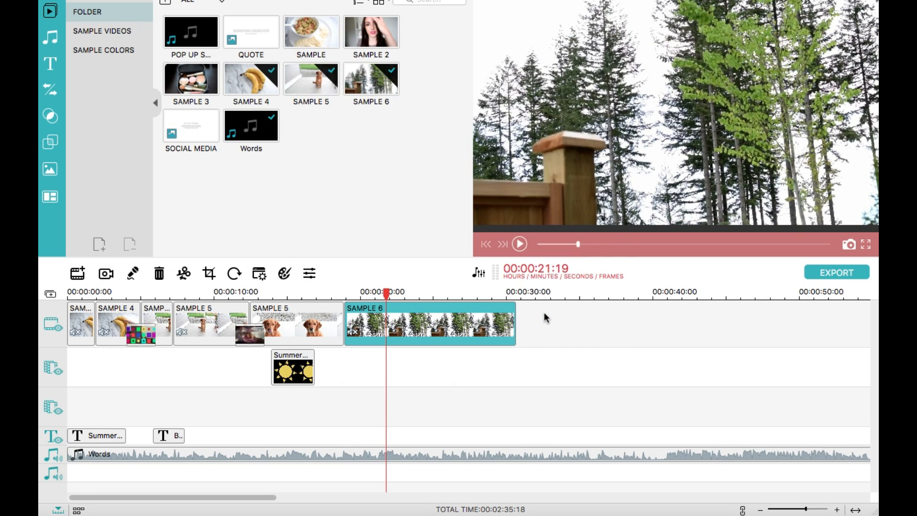
Add the LowerThirds 19 title to the text track just after the start of the SAMPLE 6 clip, near 00:00:19:06, and preview it.
left_click_drag(386, 292, 349, 293)
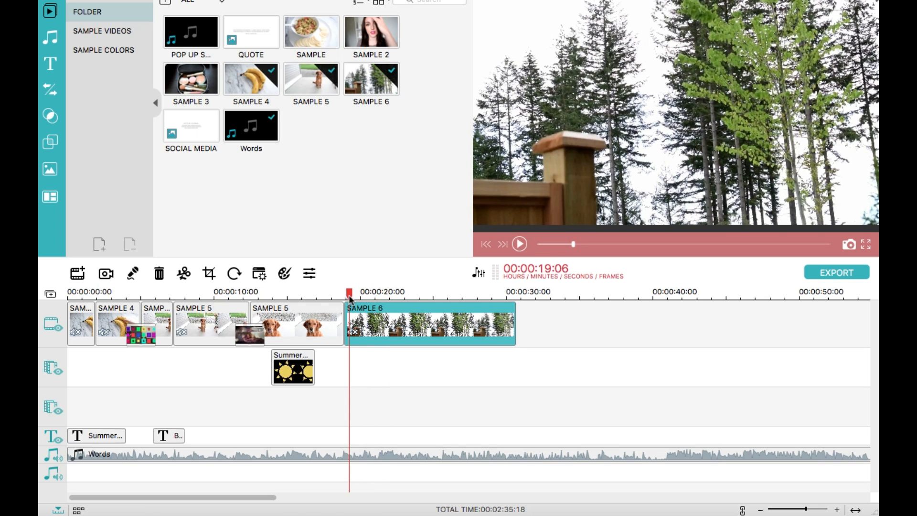
left_click(51, 63)
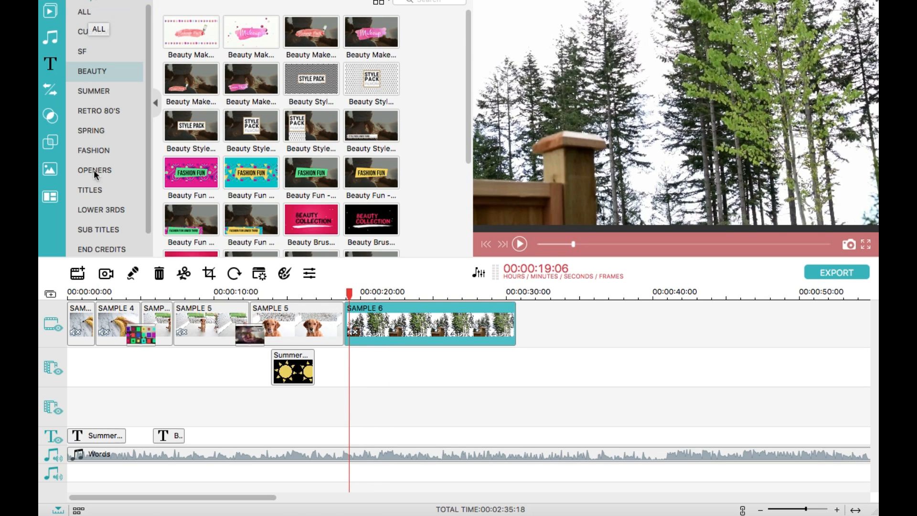
left_click(96, 210)
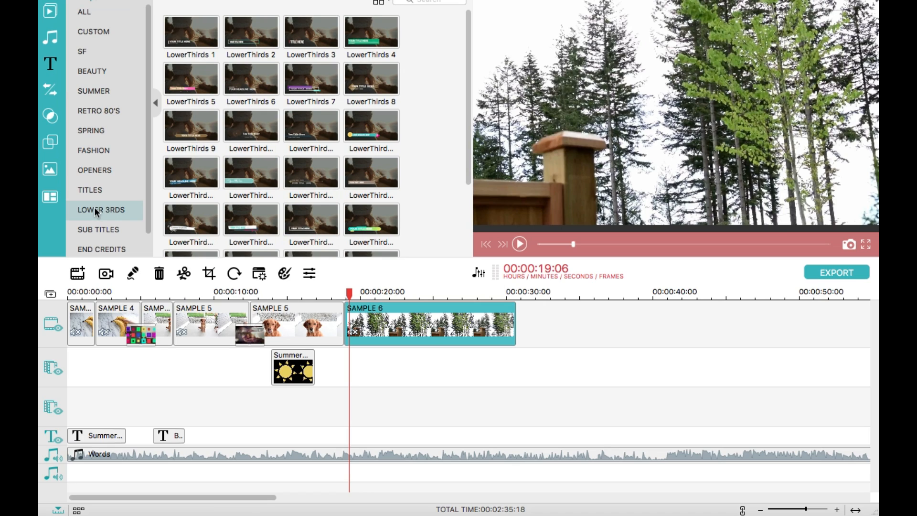
left_click(305, 229)
left_click_drag(311, 219, 353, 365)
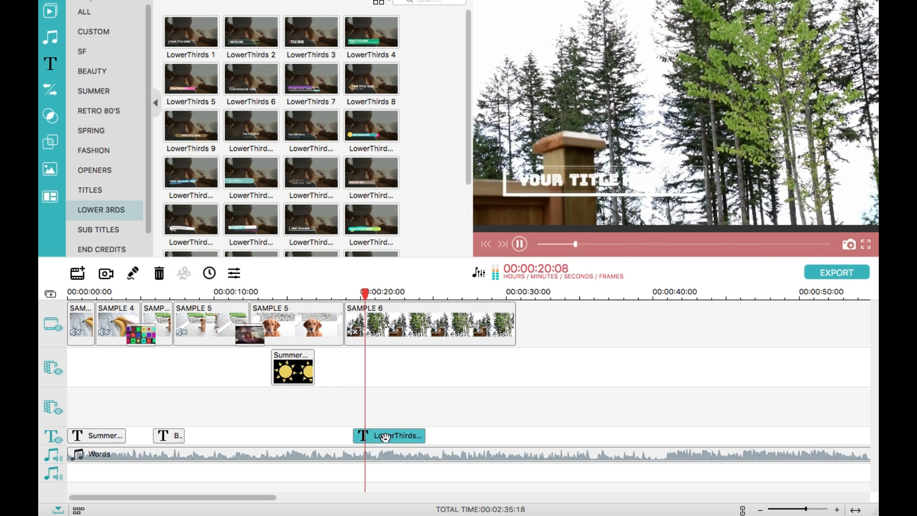
key("space")
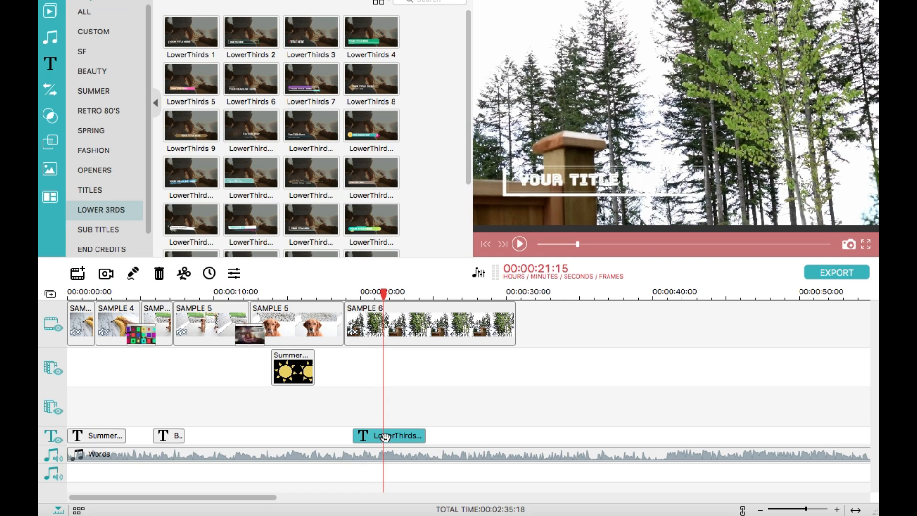
Set the lower-third title's font to Cinzel-Regular and replace its placeholder text with the creator's social media handle.
double_click(385, 436)
left_click(455, 226)
left_click_drag(383, 221, 527, 221)
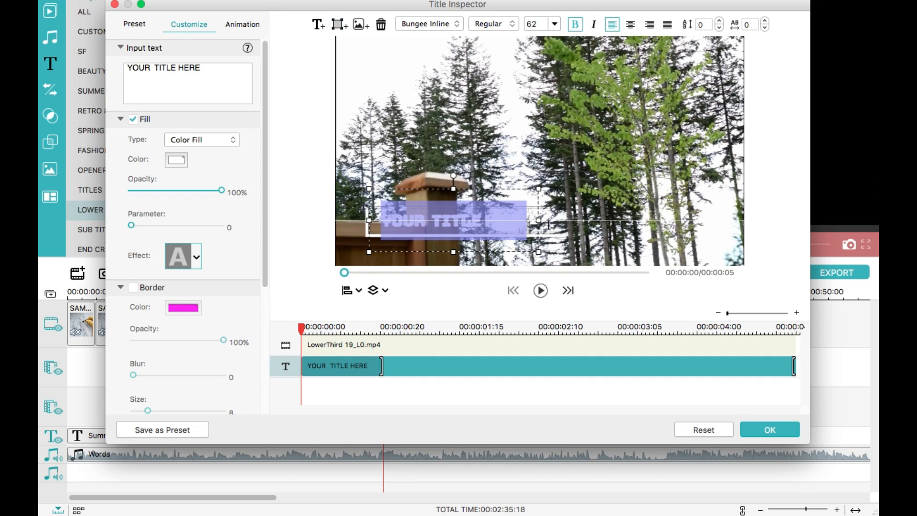
left_click(408, 22)
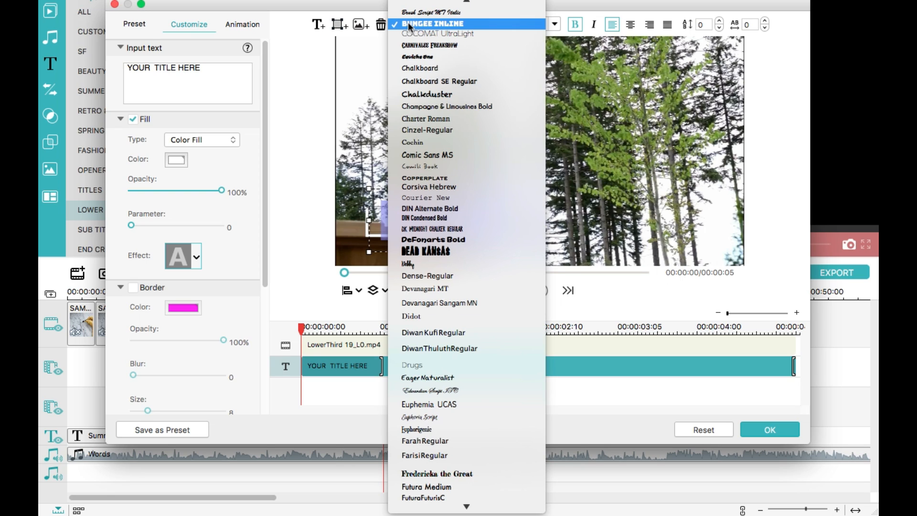
left_click(421, 129)
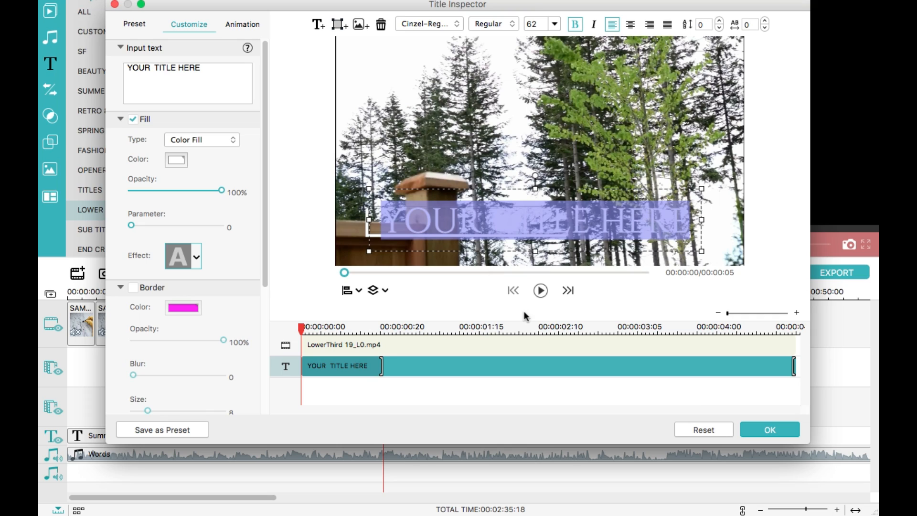
type("@")
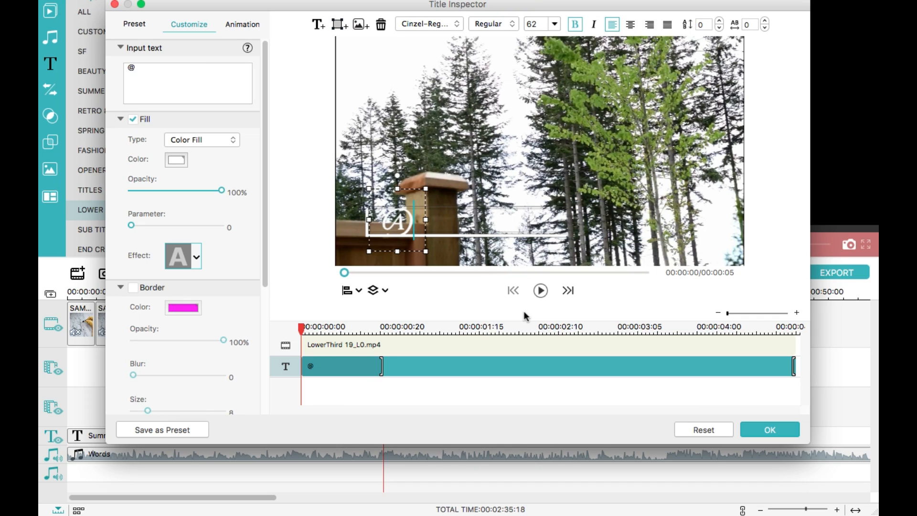
type("melissaalexandria01")
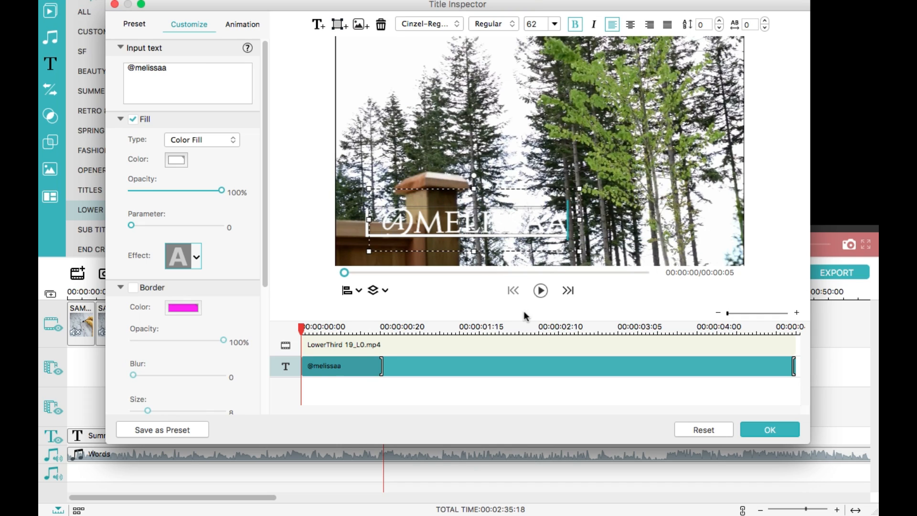
Move the handle text off the line graphic, delete the LowerThird 19 graphic, and place the text centred low in the frame.
left_click_drag(381, 221, 809, 249)
left_click_drag(369, 251, 503, 237)
left_click_drag(652, 186, 532, 156)
left_click(367, 235)
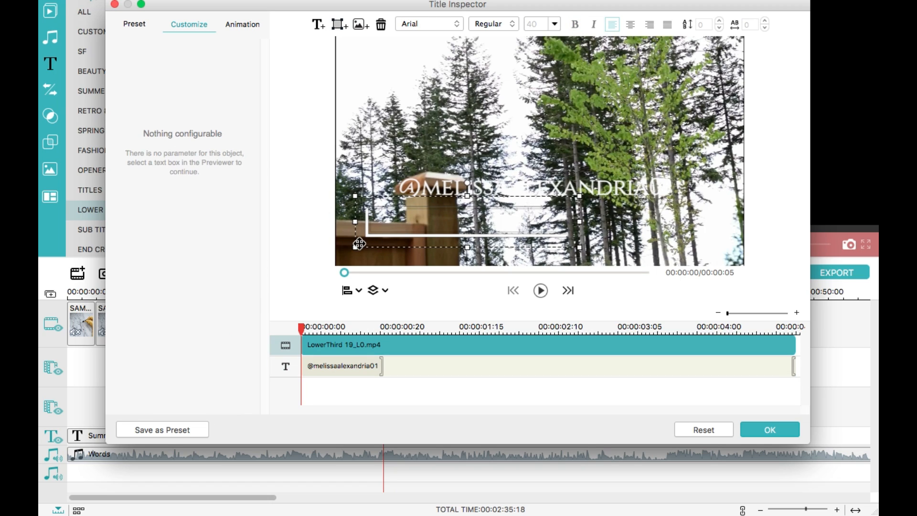
key("Delete")
left_click(524, 166)
left_click_drag(534, 158, 538, 209)
Change the handle text's font to Didot and recentre it near the bottom edge of the frame.
left_click_drag(405, 238, 677, 239)
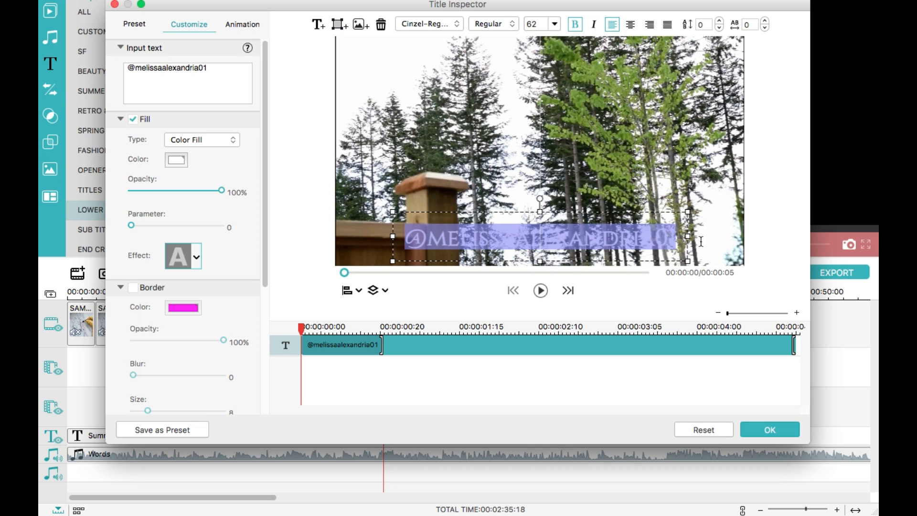
left_click(429, 24)
left_click(415, 206)
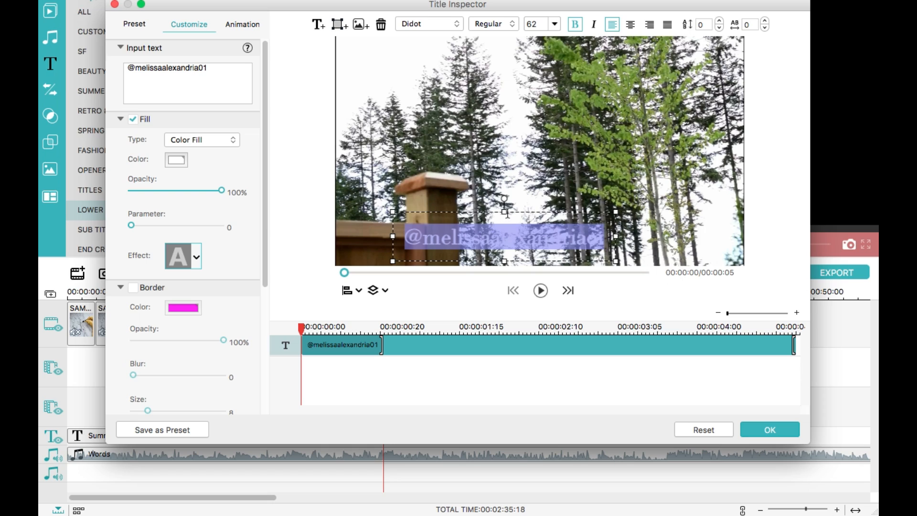
left_click_drag(505, 208, 541, 214)
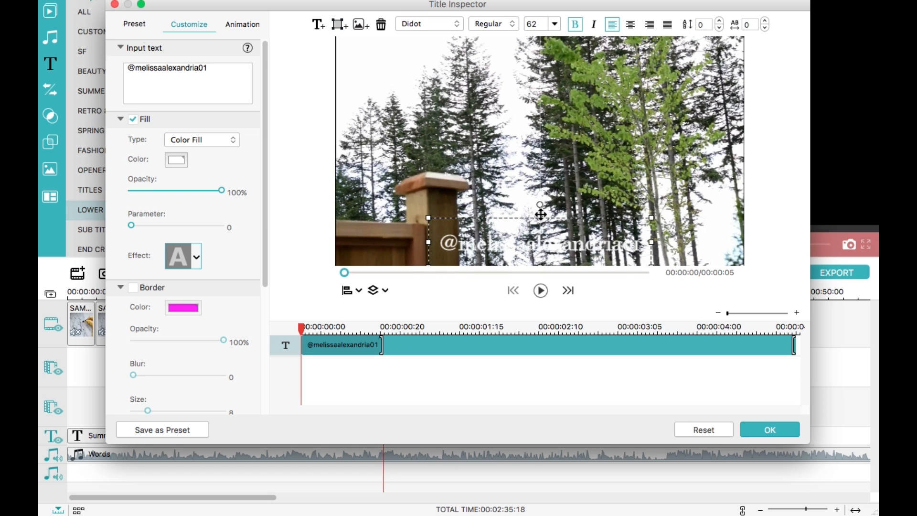
Increase the handle text's letter spacing to 5 and recentre it slightly lower in the frame.
left_click_drag(439, 237, 647, 242)
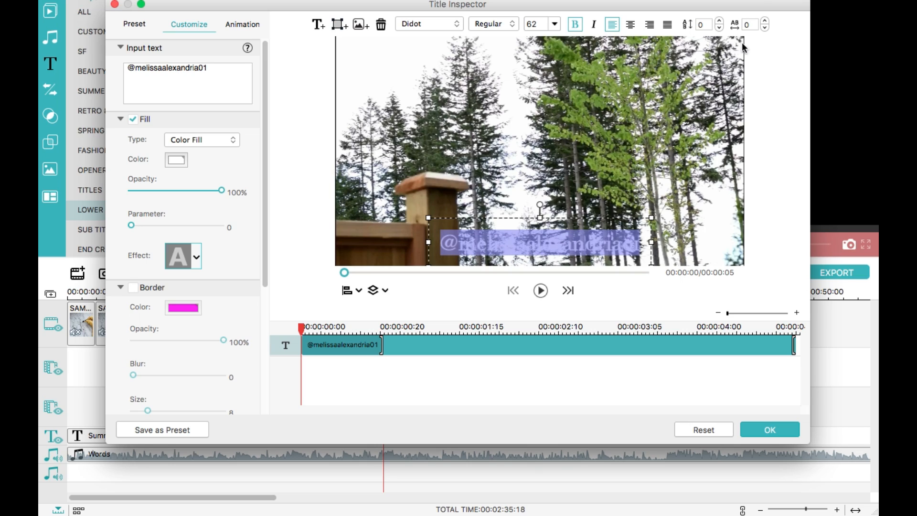
left_click(765, 22)
left_click(765, 22)
left_click(764, 22)
left_click(765, 22)
left_click(765, 22)
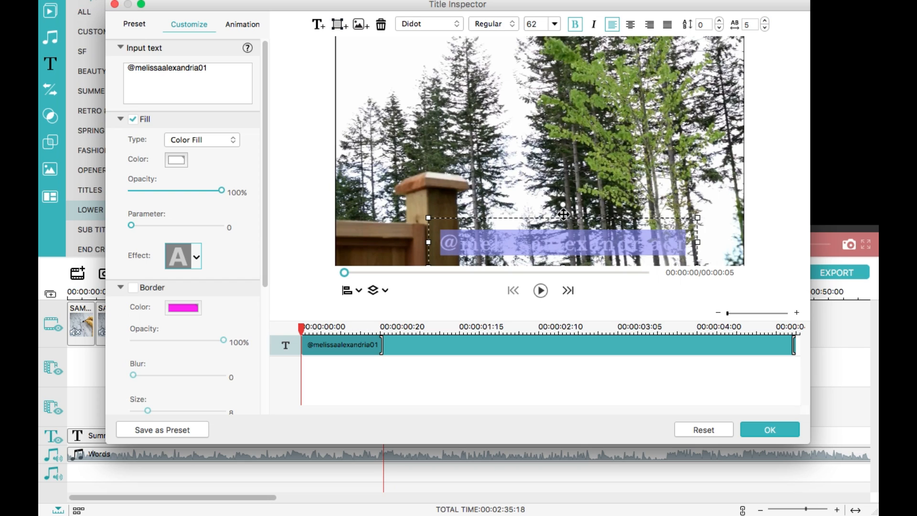
left_click_drag(563, 215, 539, 221)
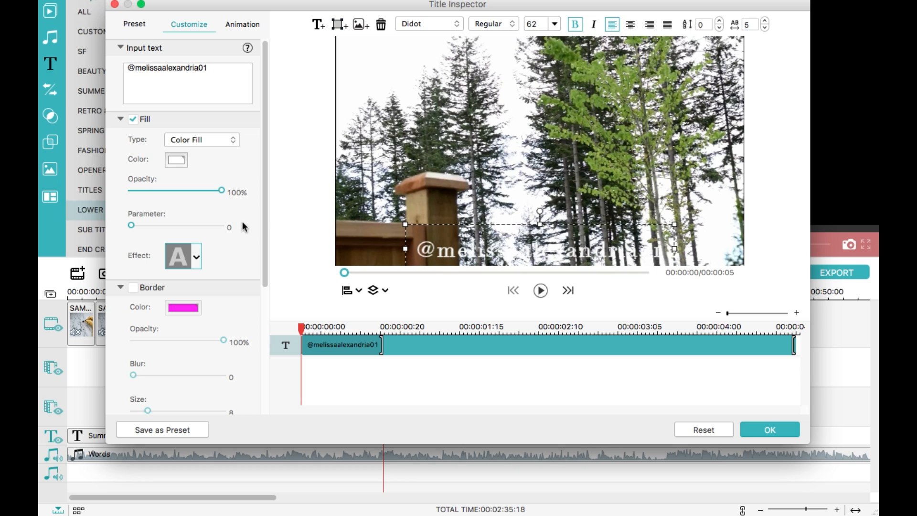
Turn on a border for the handle text and colour it dark grey.
left_click(133, 288)
left_click(176, 313)
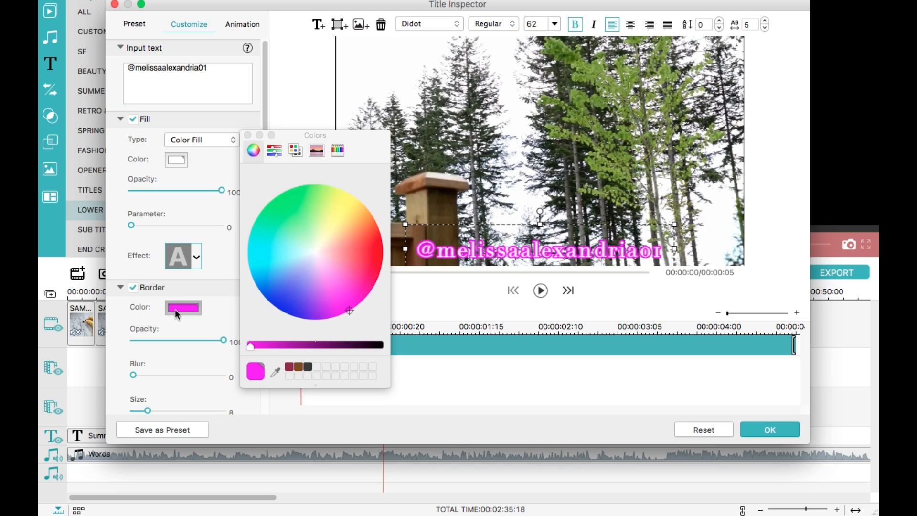
left_click(308, 367)
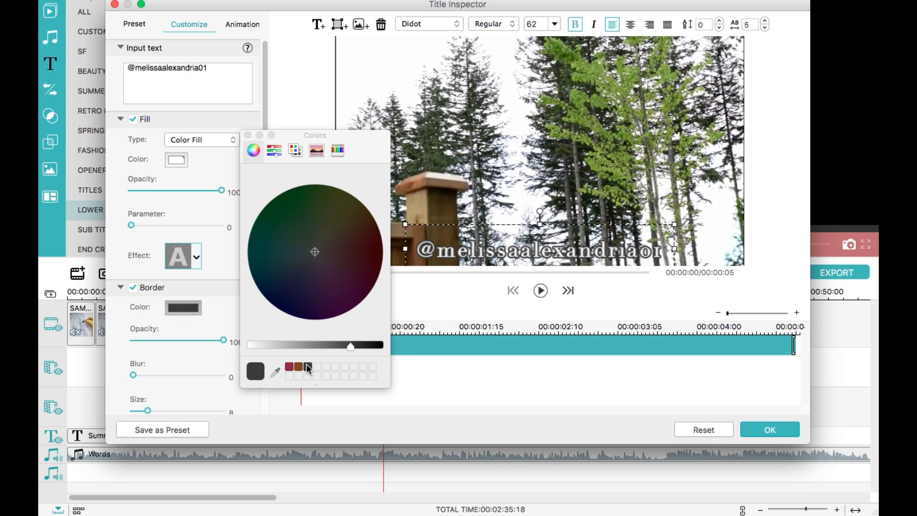
left_click(247, 135)
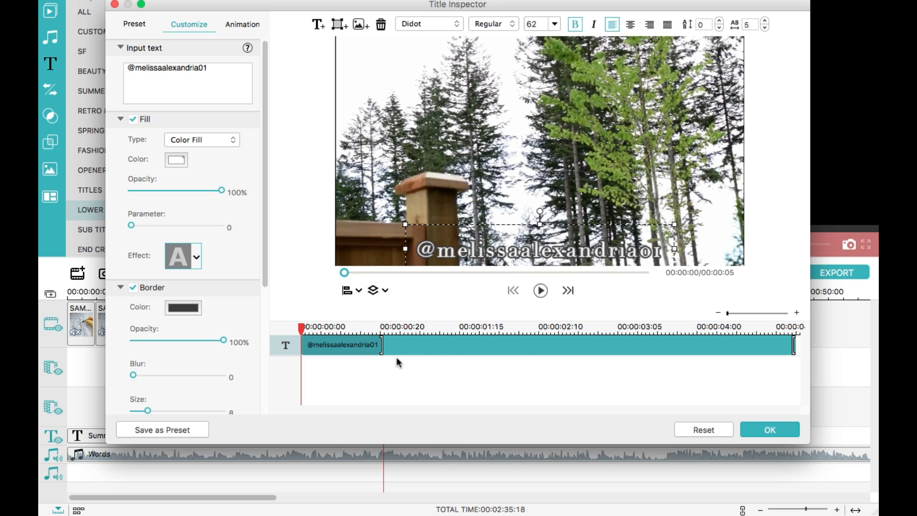
Shorten the opening animation of the handle text, apply the title changes, and return to the title's start on the timeline.
left_click_drag(381, 345, 321, 351)
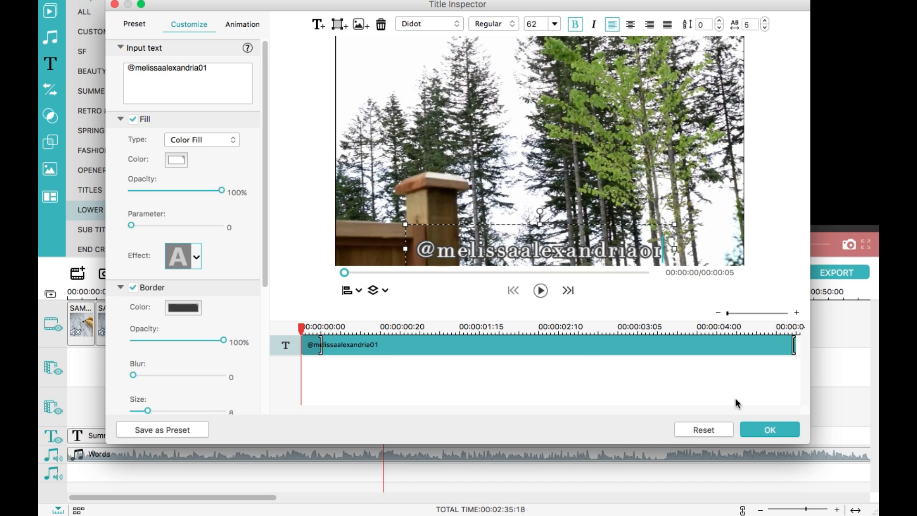
left_click(786, 433)
left_click_drag(377, 297, 350, 296)
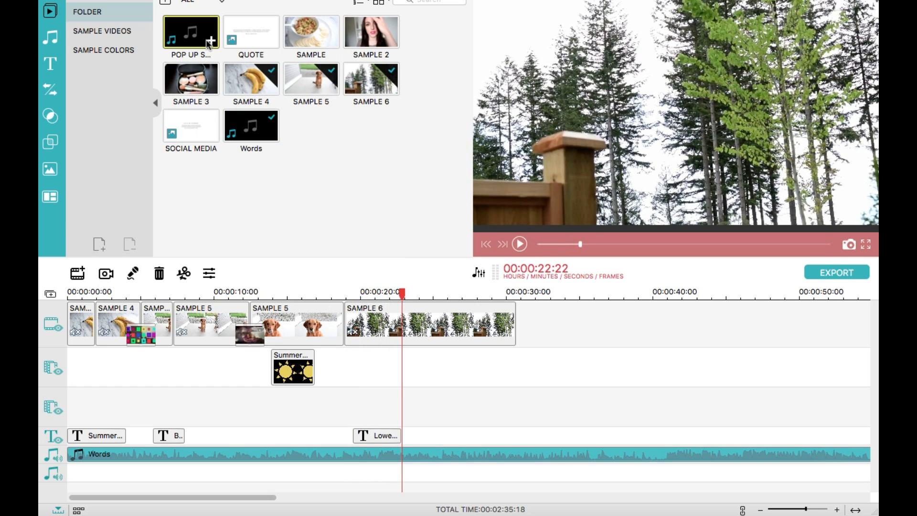
Add the POP UP sound effect to the second audio track, aligned with the start of the handle title.
left_click(208, 42)
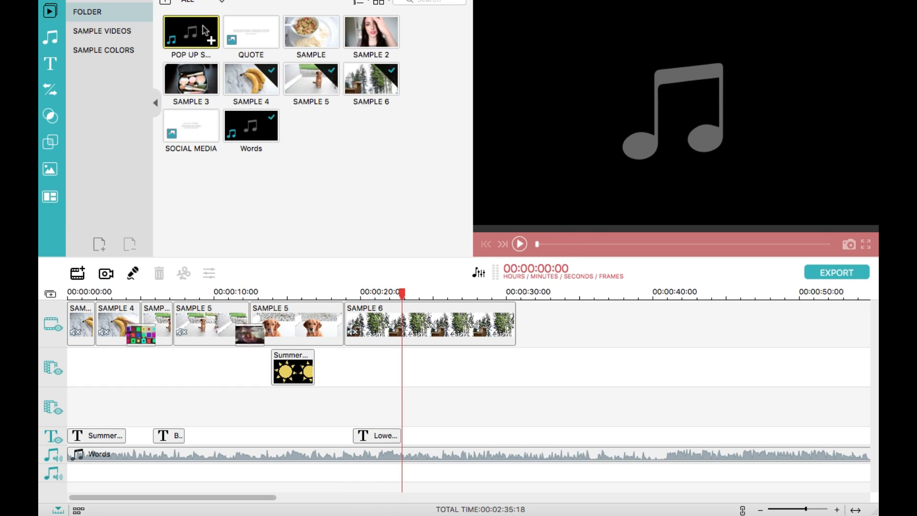
mouse_move(207, 55)
left_mouse_down()
mouse_move(289, 206)
mouse_move(361, 417)
mouse_move(366, 477)
mouse_move(358, 473)
left_mouse_up()
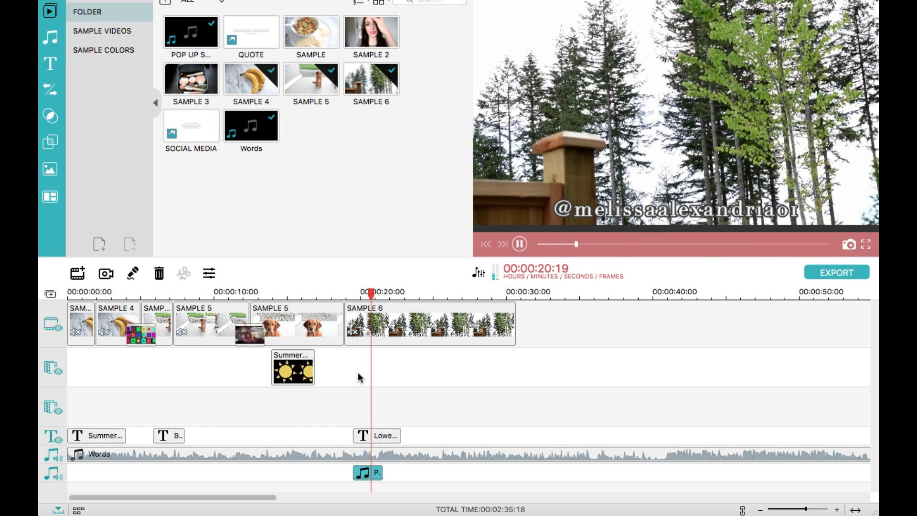
Stop playback and shift the handle title slightly later so it starts at 00:00:20:01, just after the sound effect begins.
key("space")
left_click(371, 435)
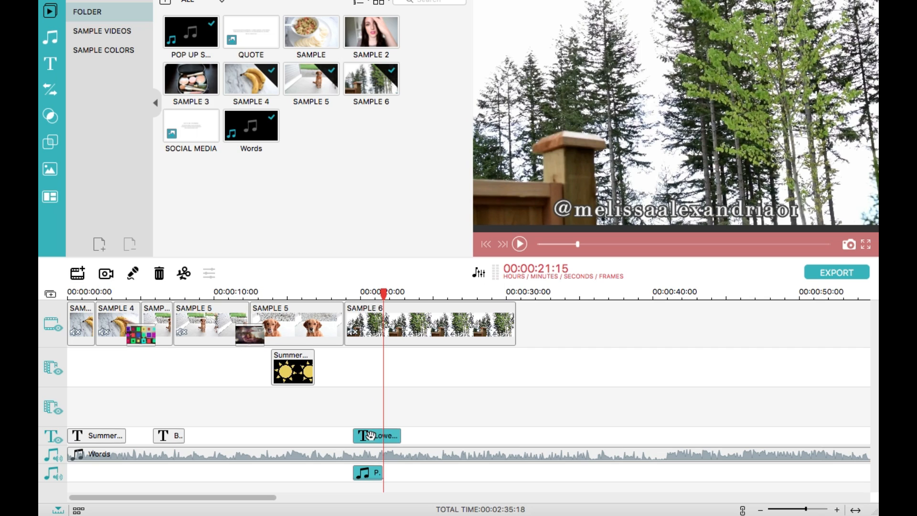
left_click_drag(375, 436, 382, 435)
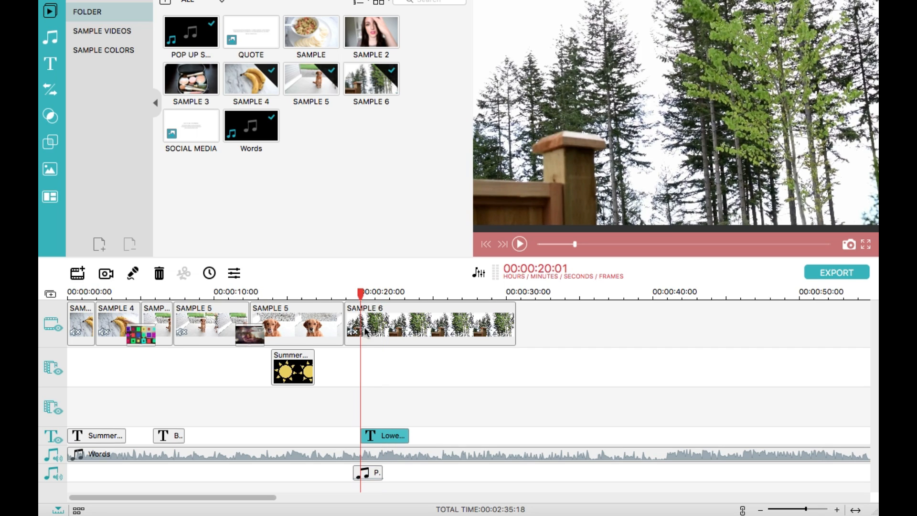
Shorten the handle title over SAMPLE 6 so it ends at about 00:00:22:14, and play back the result.
left_click_drag(364, 300, 354, 298)
key("space")
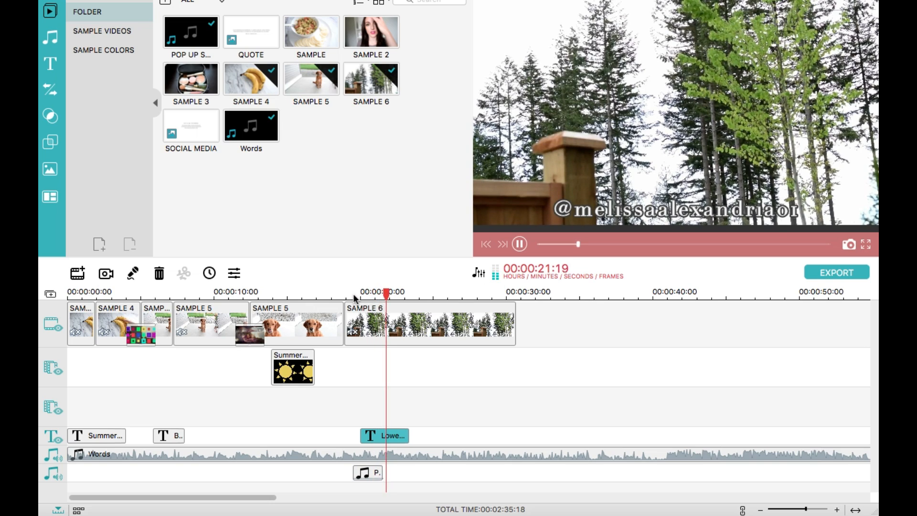
key("space")
left_click_drag(406, 434, 400, 437)
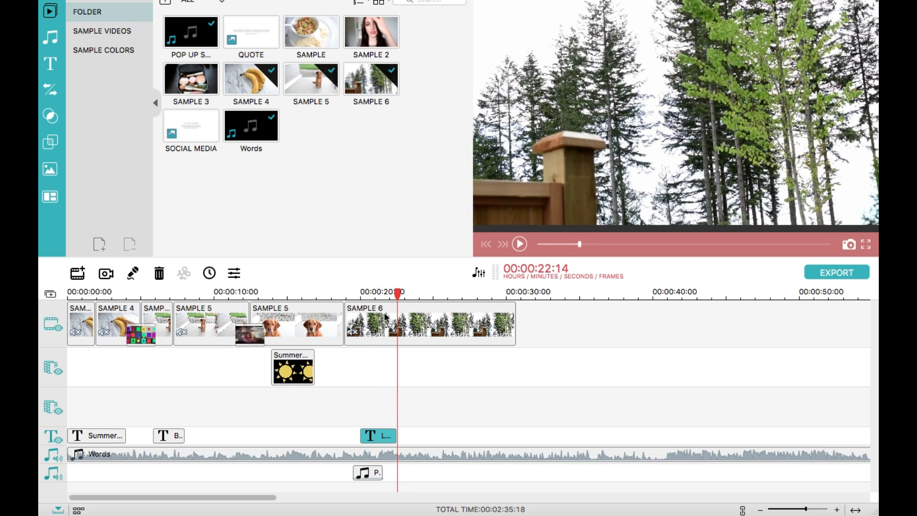
left_click_drag(397, 292, 352, 292)
key("space")
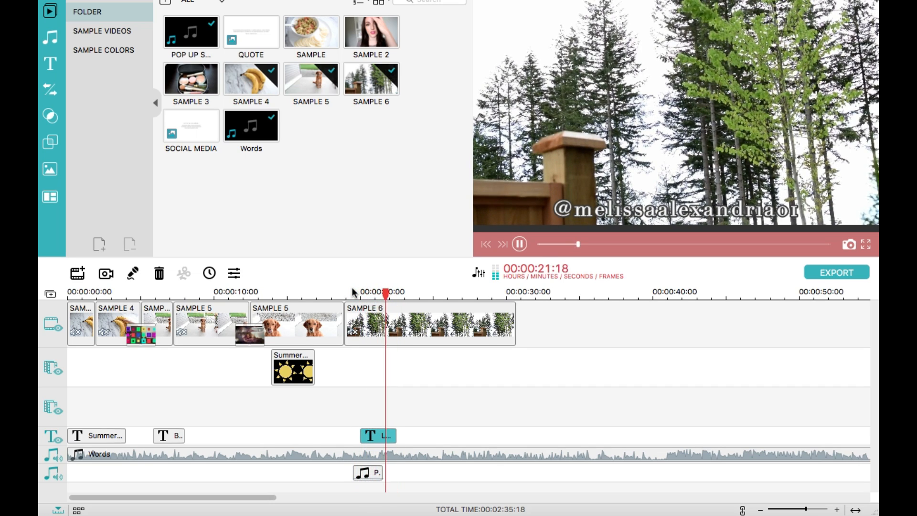
key("space")
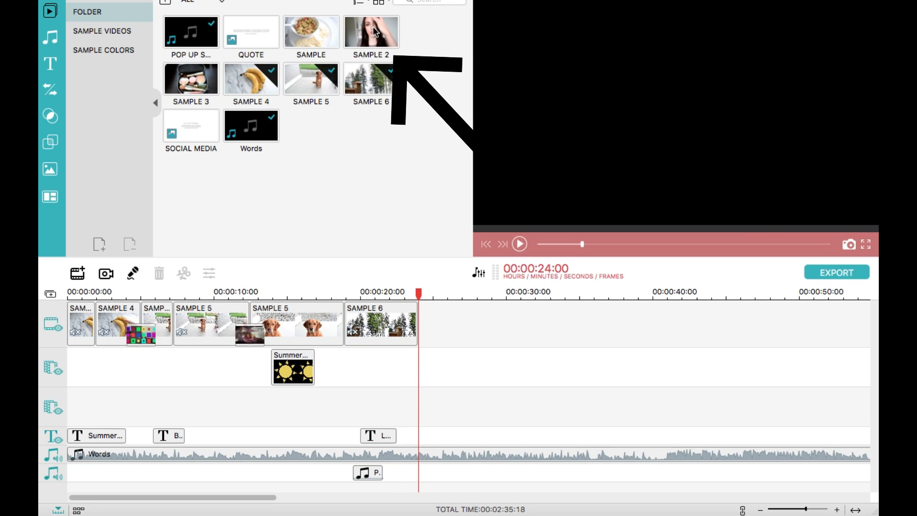
Add the SAMPLE 2 clip to the main video track right after SAMPLE 6 and mute its audio.
left_click_drag(375, 31, 433, 320)
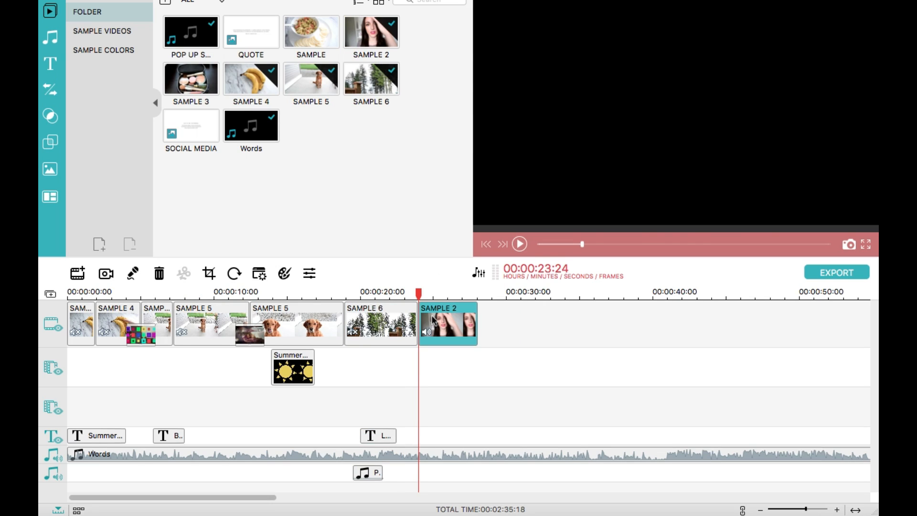
double_click(433, 320)
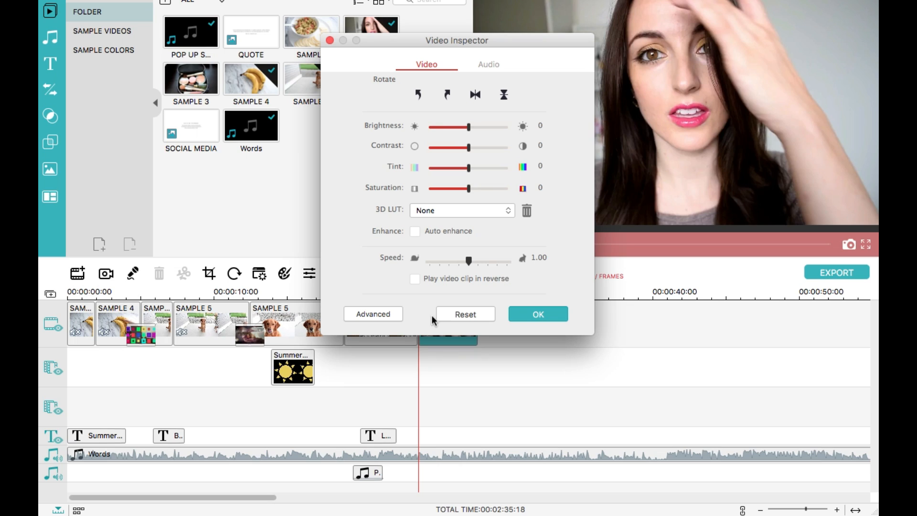
left_click(484, 64)
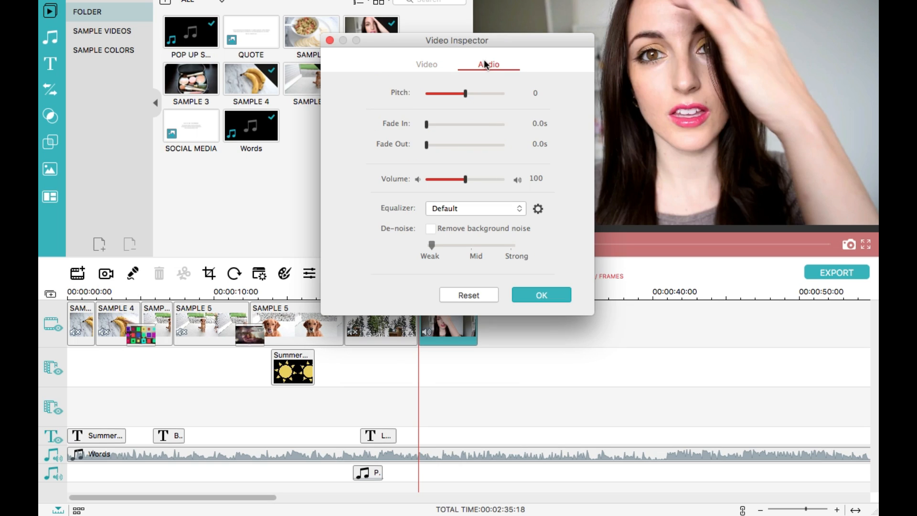
left_click_drag(462, 180, 427, 180)
Slow down the playback speed of the SAMPLE 2 clip and apply the video changes.
left_click(427, 66)
mouse_move(449, 261)
left_mouse_down()
mouse_move(436, 262)
mouse_move(448, 261)
left_mouse_up()
left_click(537, 312)
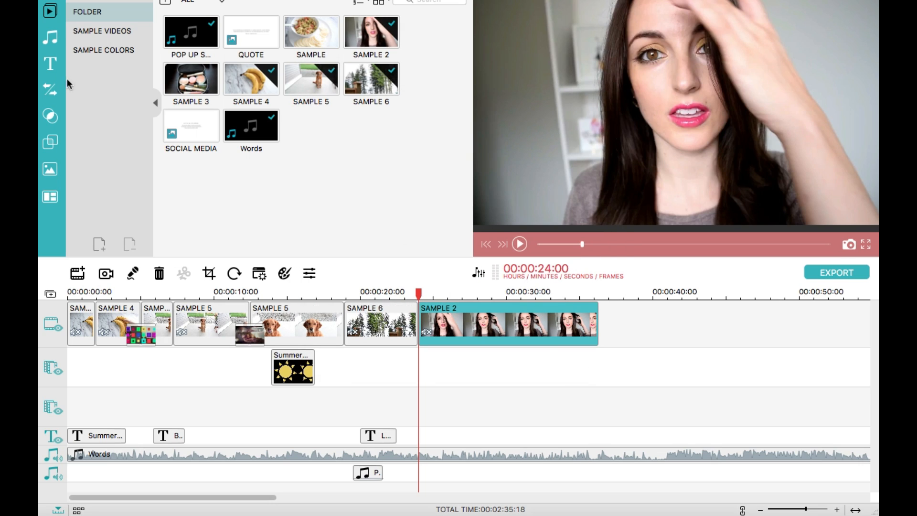
Add a Beauty Retro transition between SAMPLE 6 and SAMPLE 2 with a duration of one second.
left_click(51, 118)
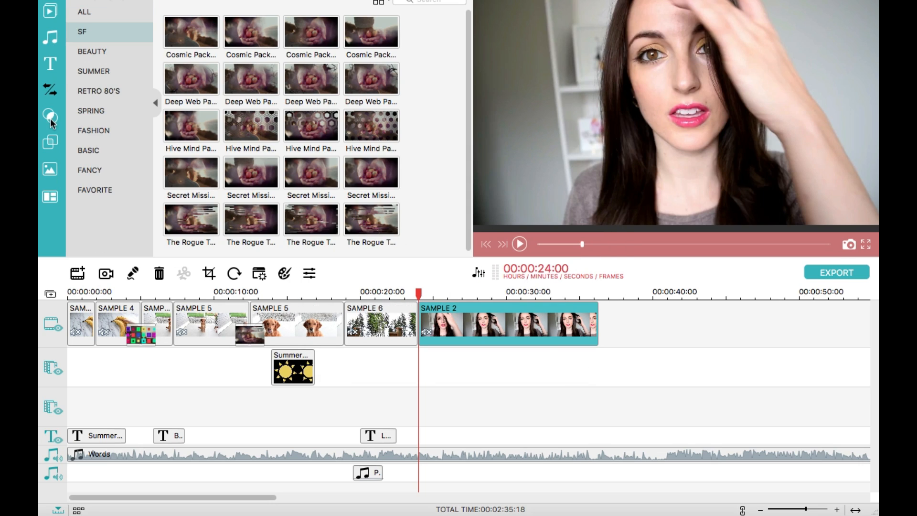
left_click(98, 53)
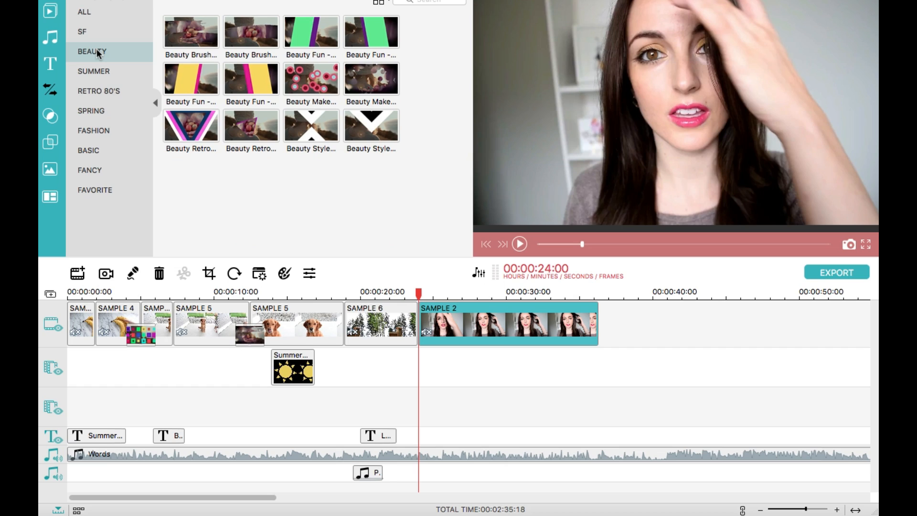
left_click_drag(206, 126, 426, 335)
double_click(425, 335)
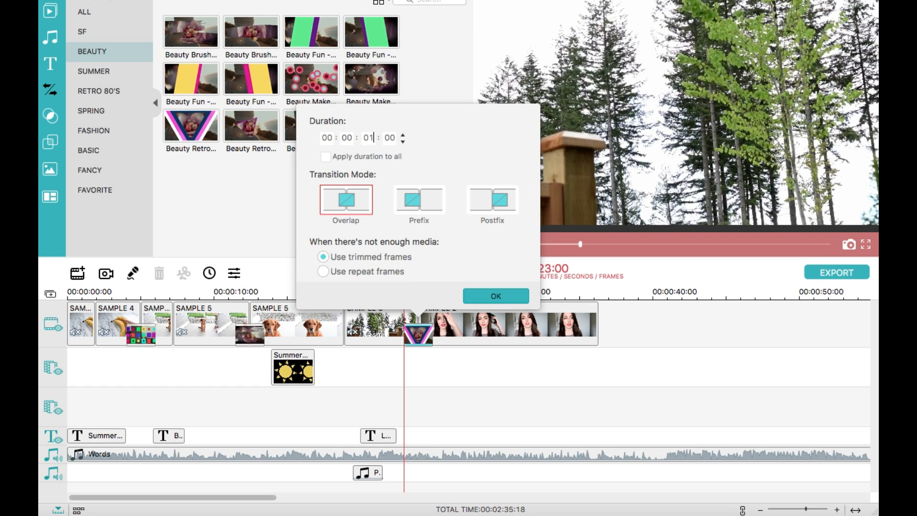
left_click(497, 294)
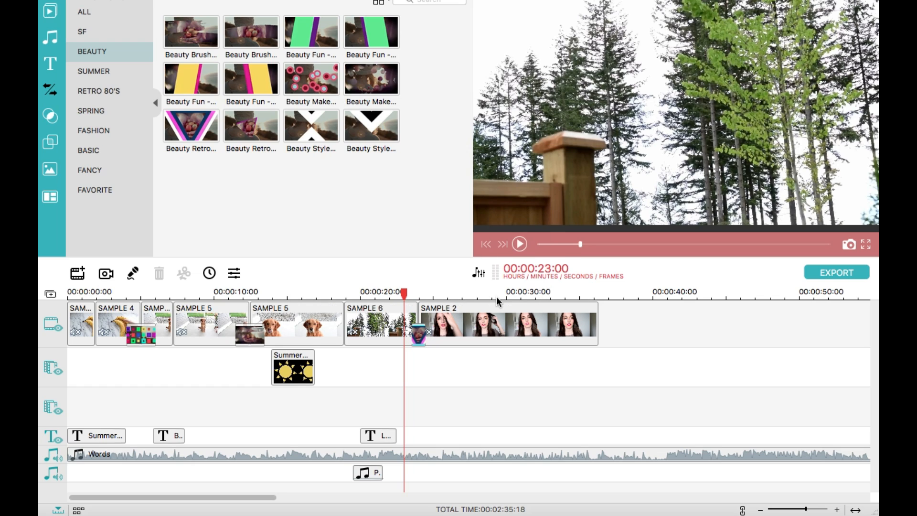
Add the chevron-patterned Beauty Style overlay at the start of SAMPLE 2 and play it back.
left_click(49, 142)
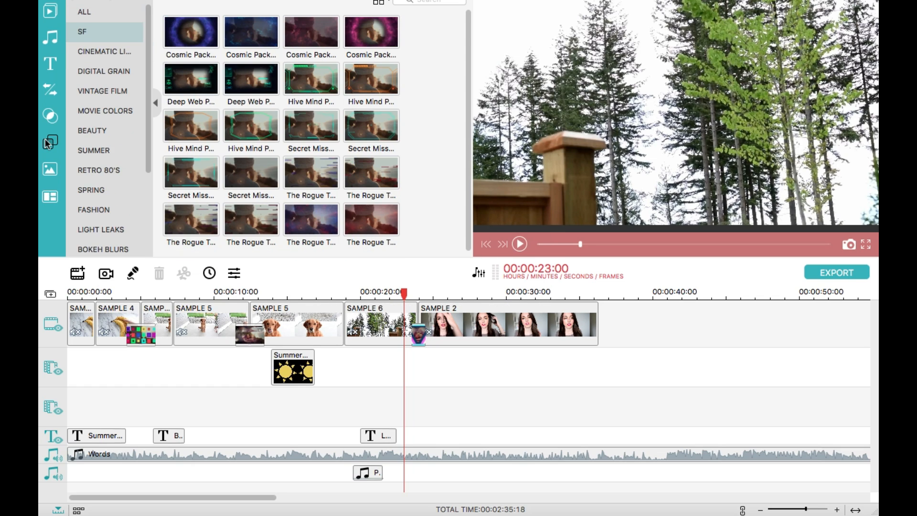
left_click(88, 130)
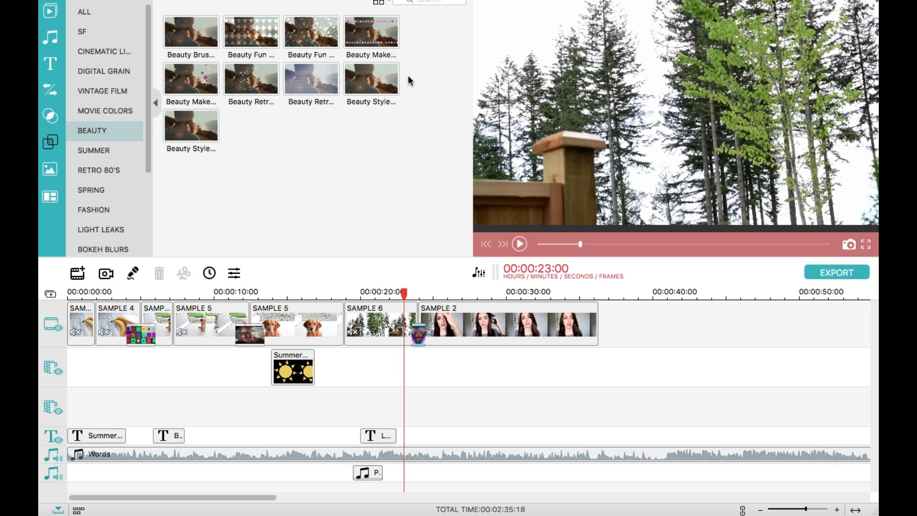
left_click(391, 82)
left_click_drag(435, 248, 421, 338)
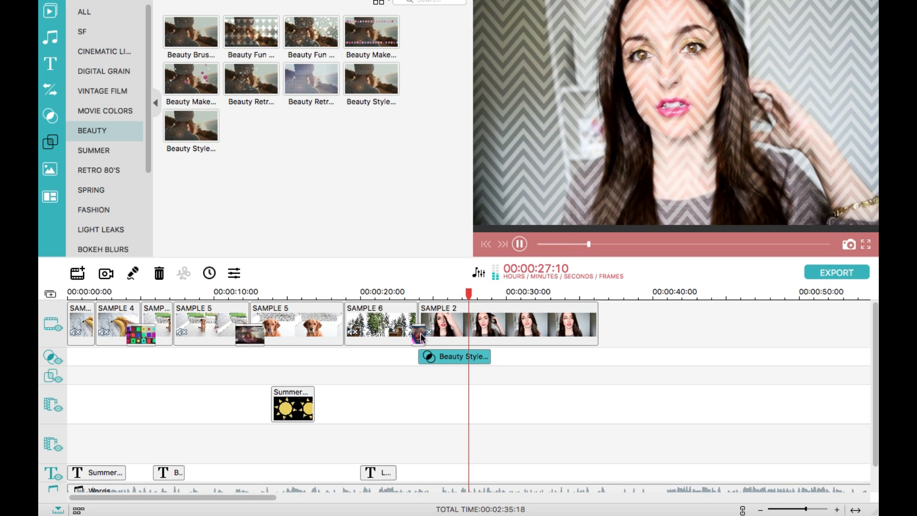
key("space")
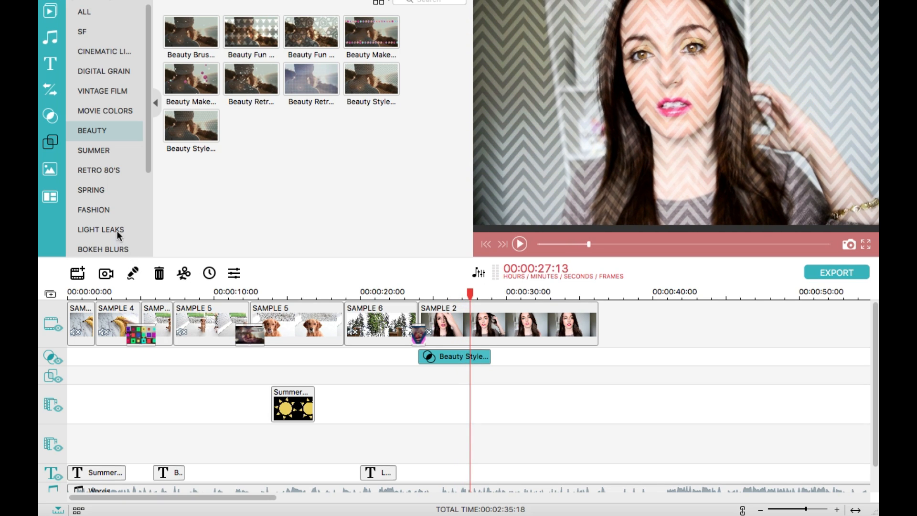
Add SAMPLE 3 to the first picture-in-picture track at 00:00:26:06 and shrink it to about a third of the frame width.
left_click(48, 11)
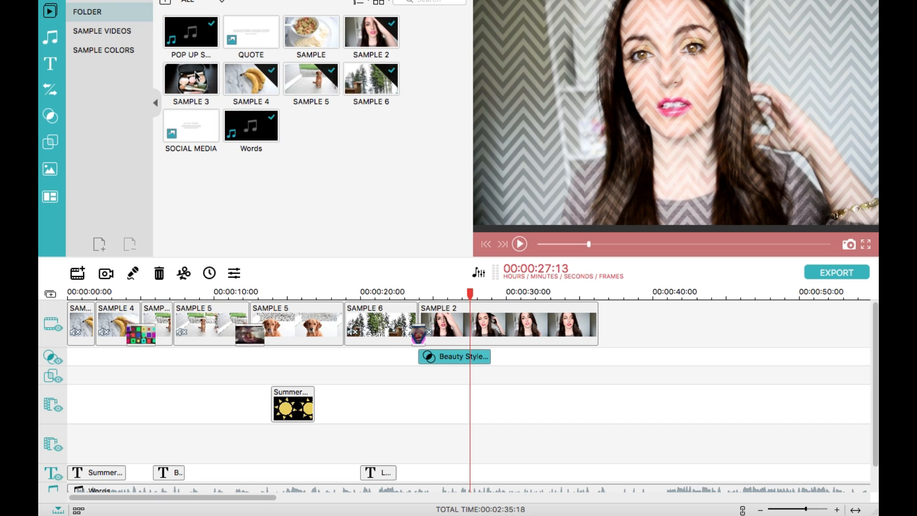
left_click_drag(196, 76, 451, 399)
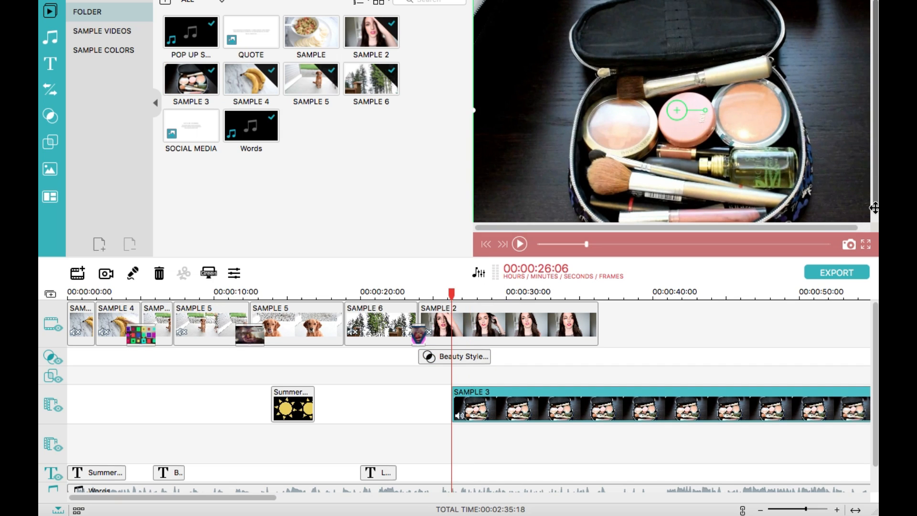
double_click(587, 408)
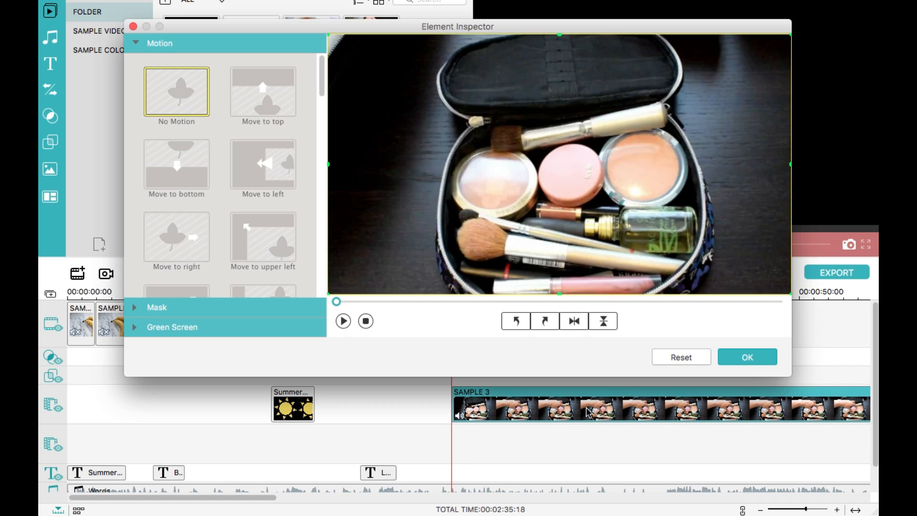
left_click_drag(788, 290, 465, 114)
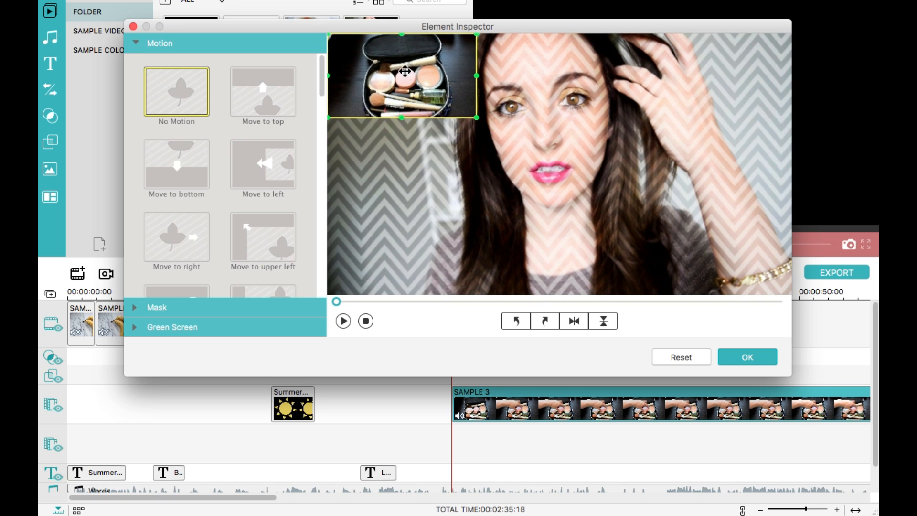
Place the SAMPLE 3 inset in the lower-right corner of the video frame, enlarge it slightly and apply the changes.
left_click_drag(405, 71, 712, 242)
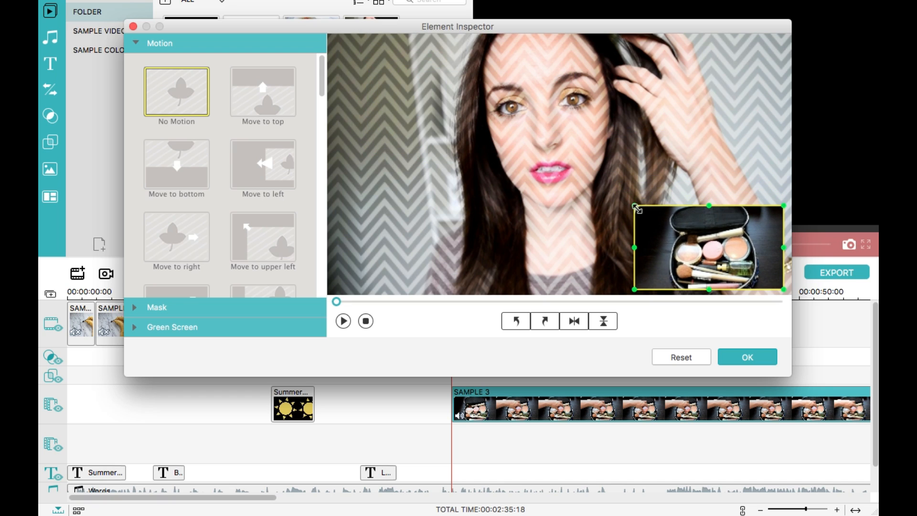
left_click_drag(634, 203, 616, 192)
left_click_drag(663, 222, 665, 221)
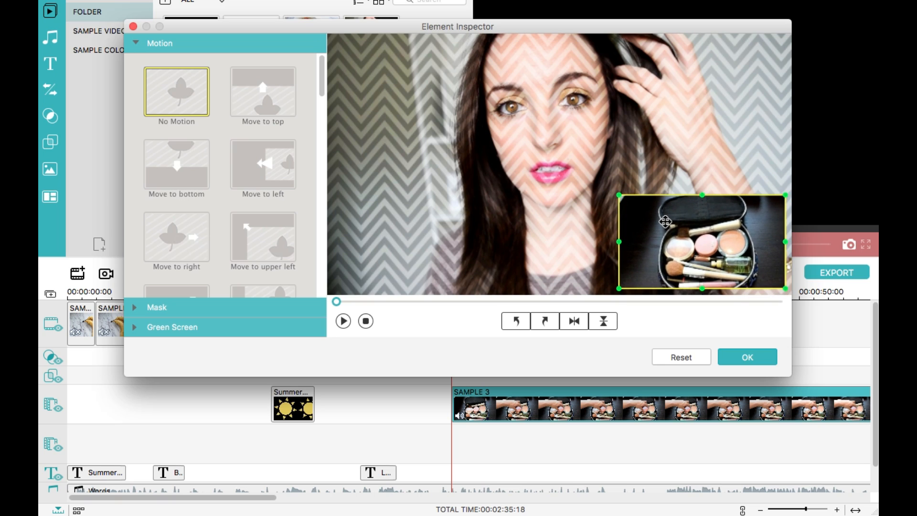
left_click(725, 359)
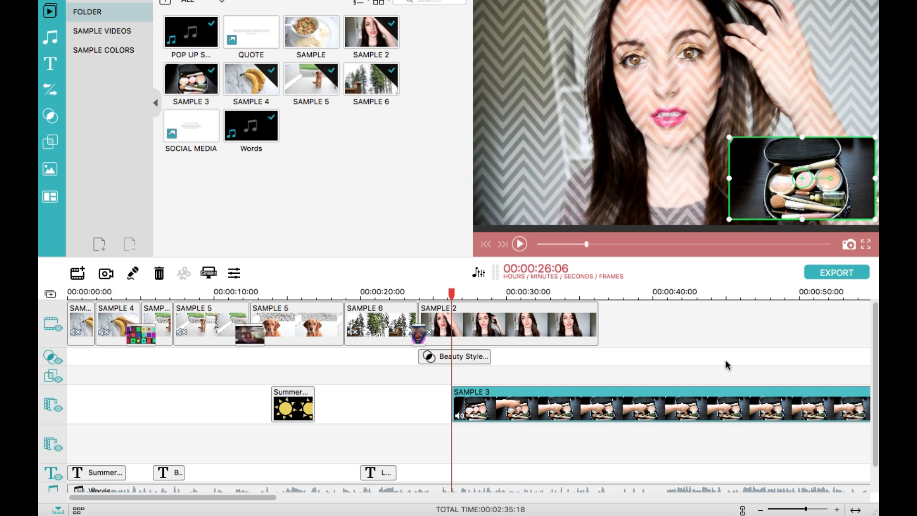
key("space")
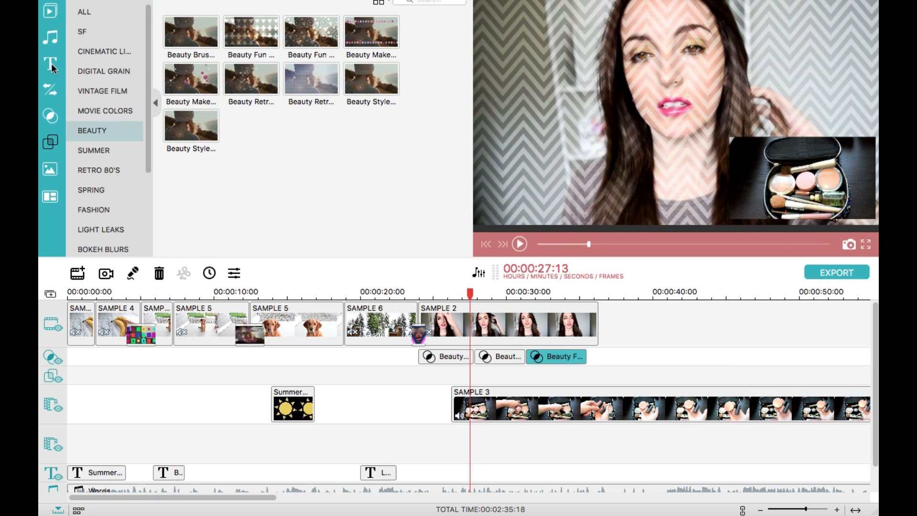
Add the Beauty Brush - LowerThird 1 title to the title track at about 00:00:25, over SAMPLE 2.
left_click(52, 67)
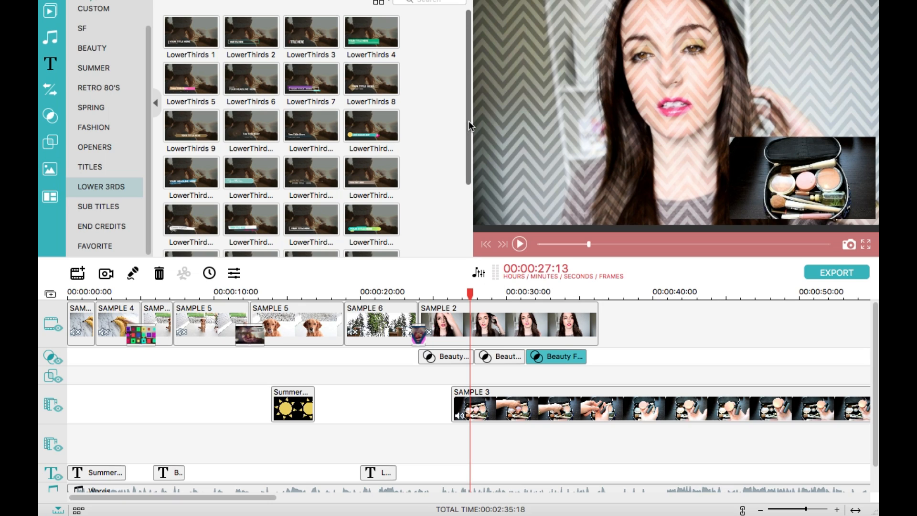
left_click_drag(469, 121, 445, 59)
left_click(114, 41)
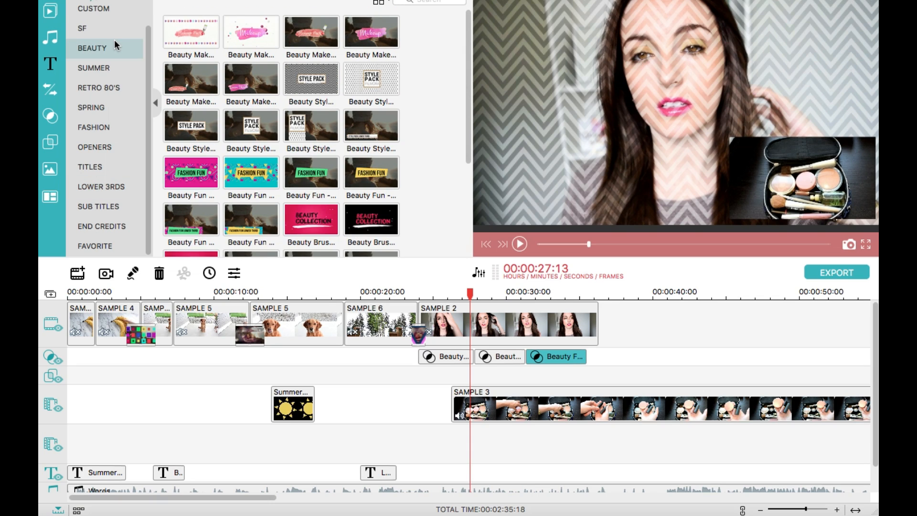
left_click_drag(371, 166, 439, 407)
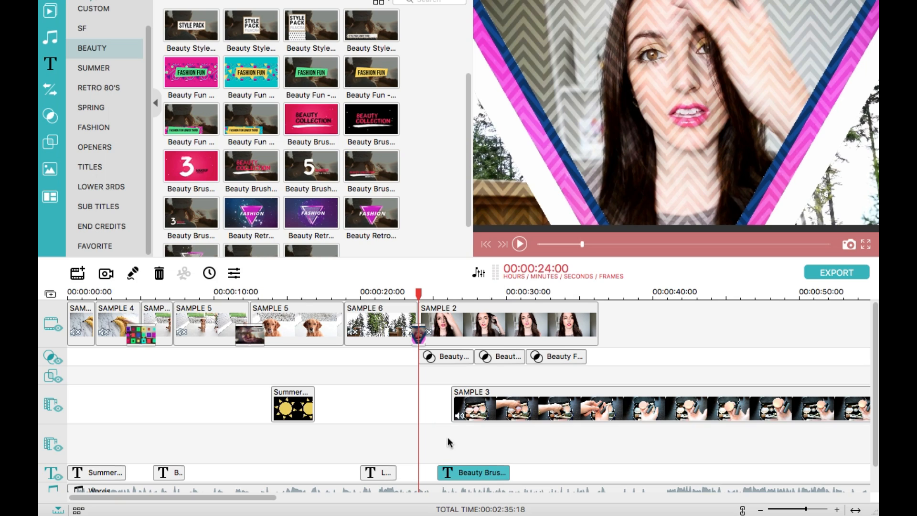
Replace the BEAUTY COLLECTION text of the new lower-third title with "products used".
double_click(455, 472)
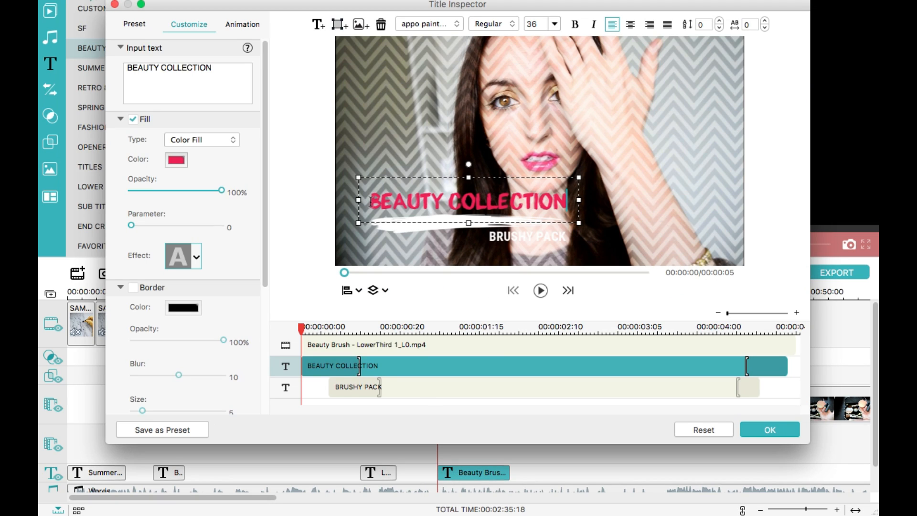
left_click_drag(371, 201, 565, 205)
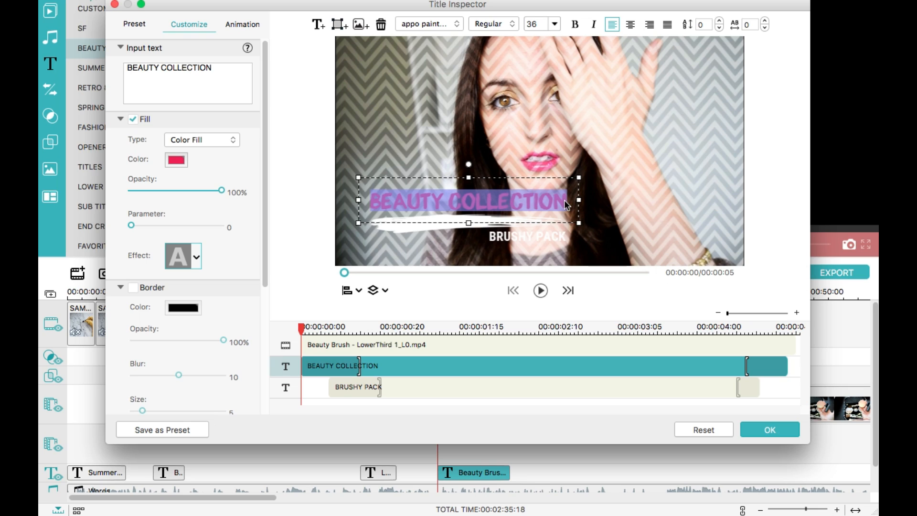
type("prod")
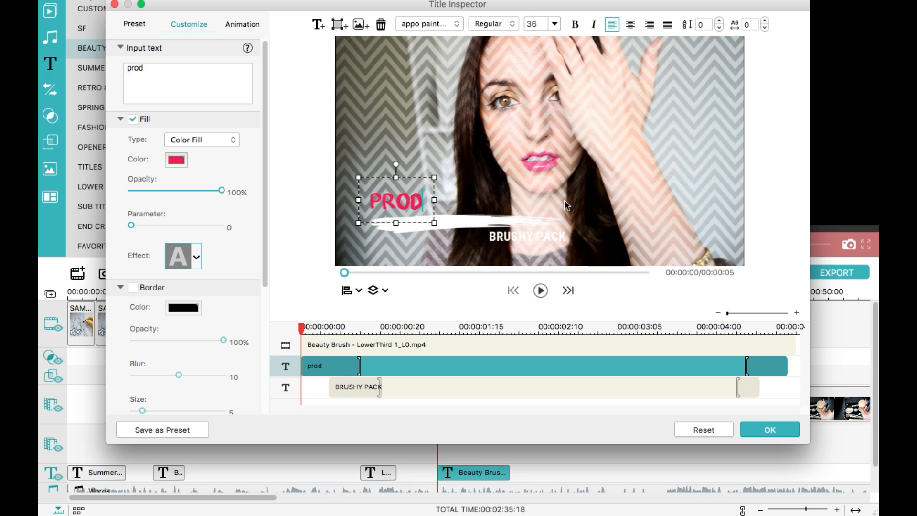
type("ucts used")
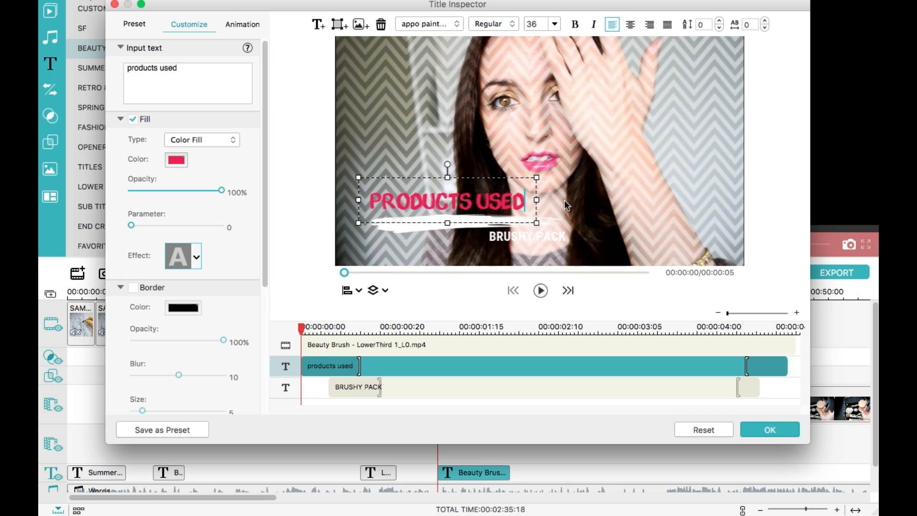
Change the BRUSHY PACK subtitle to "5 minute makeup look", shift it left under the main text and apply the title changes.
left_click(551, 235)
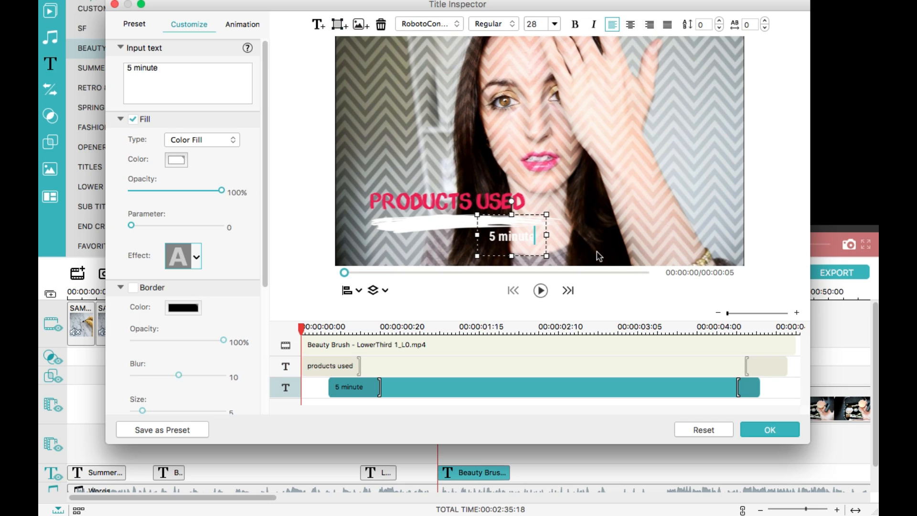
type("makeup look")
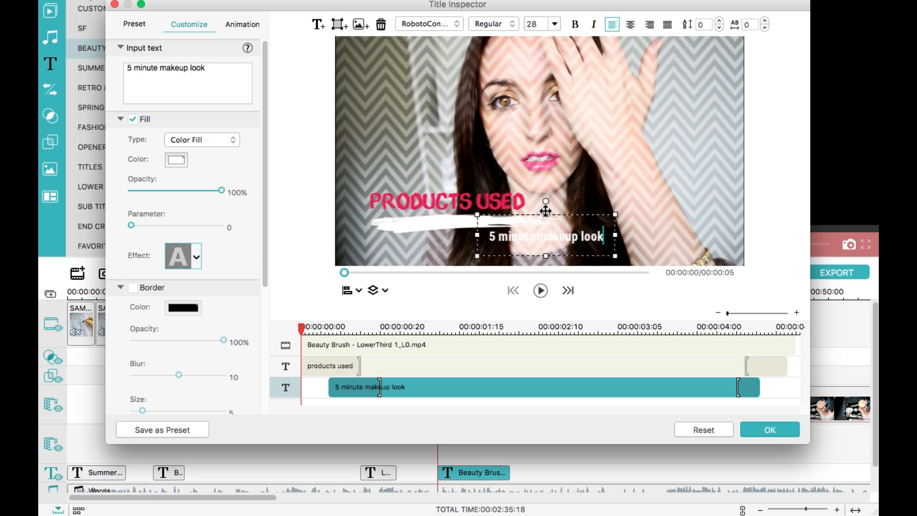
left_click_drag(545, 209, 501, 211)
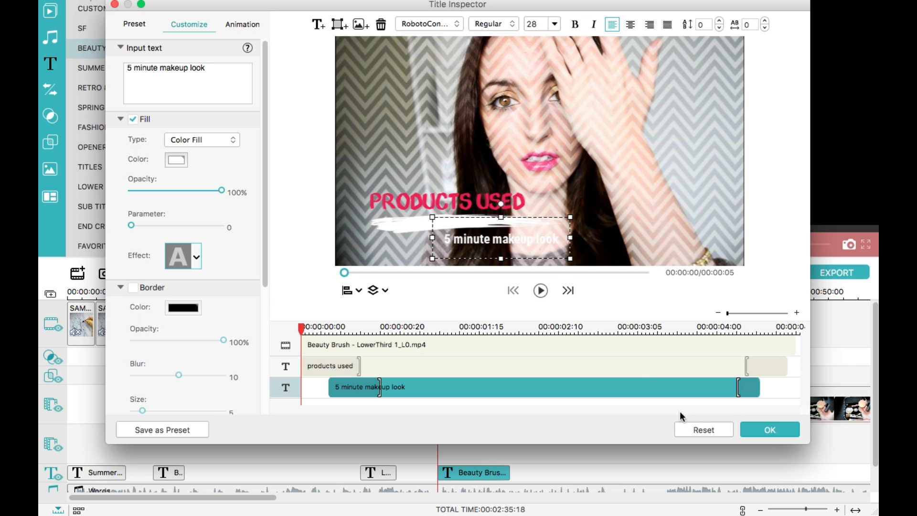
left_click(753, 425)
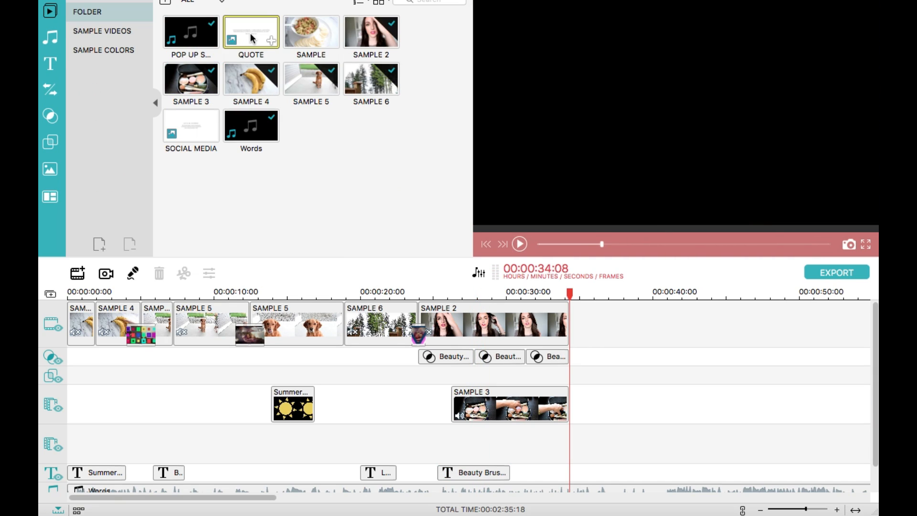
Add the QUOTE image to the end of the main video track, after SAMPLE 2, and play it briefly.
left_click_drag(251, 33, 578, 314)
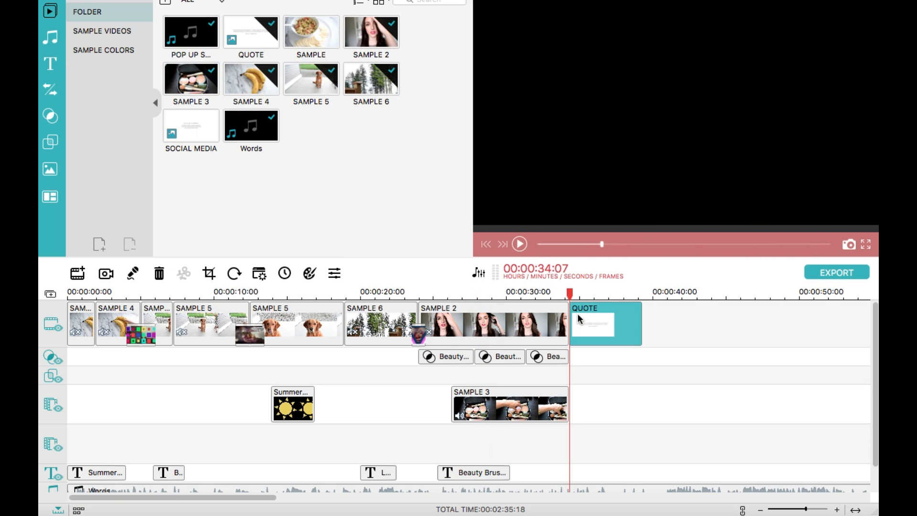
key("space")
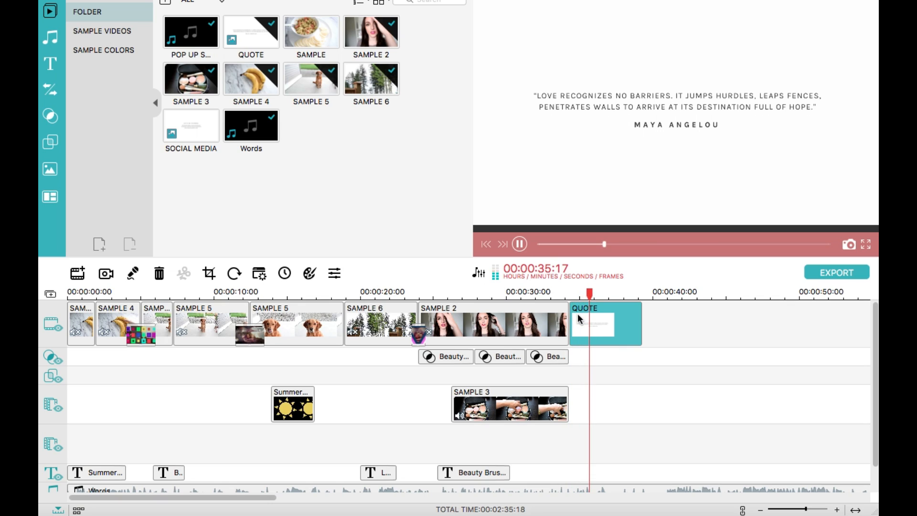
key("space")
Add the SOCIAL MEDIA image directly after QUOTE on the main video track and play into it.
left_click(196, 127)
left_click_drag(623, 293, 664, 317)
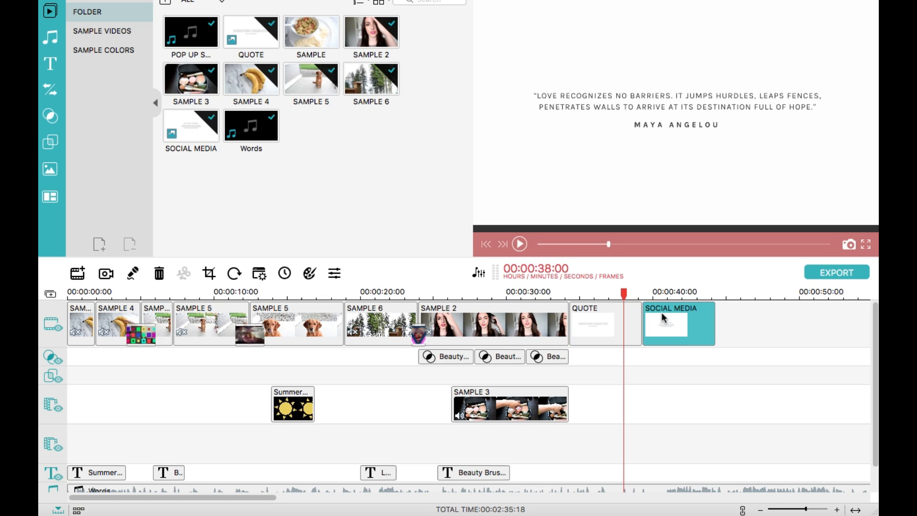
key("space")
key("space")
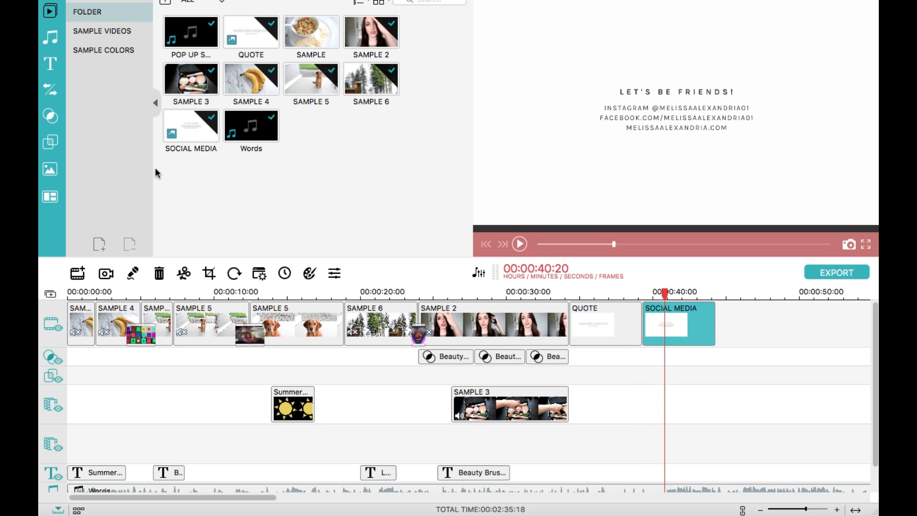
Apply the Dissolve transition between the QUOTE and SOCIAL MEDIA images on the main video track.
left_click(50, 90)
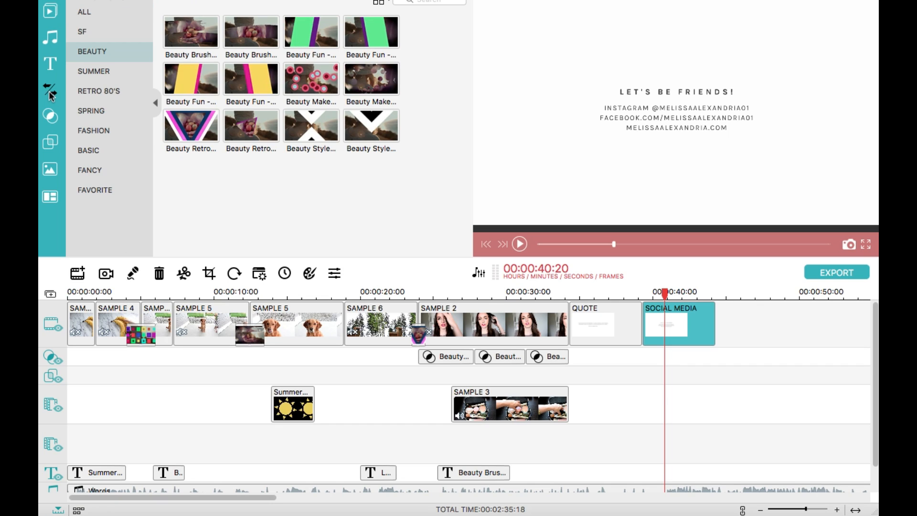
left_click(88, 15)
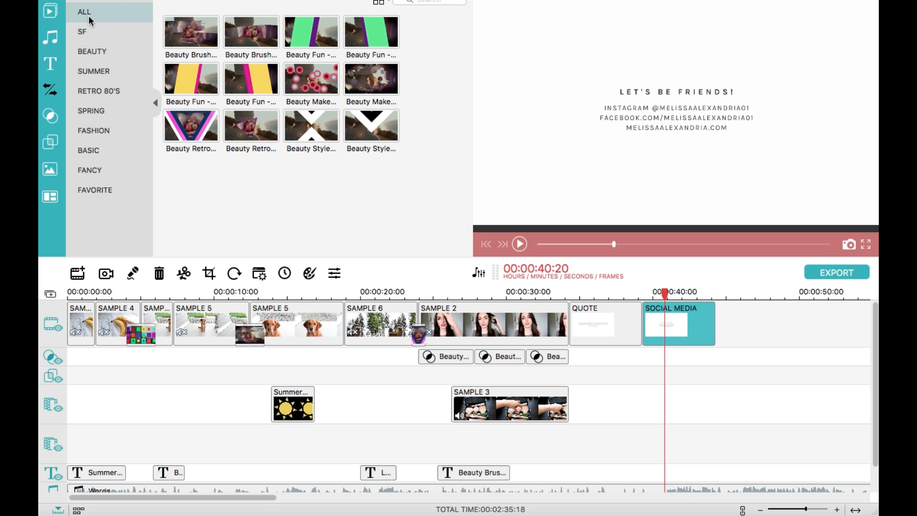
scroll(468, 46, "down", 4)
left_click_drag(311, 184, 640, 327)
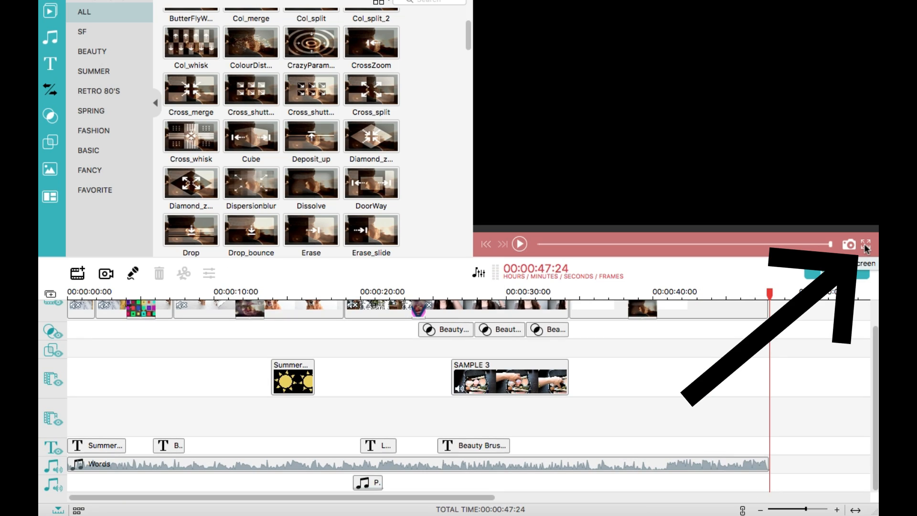
Play the edited video in full-screen preview.
left_click(866, 245)
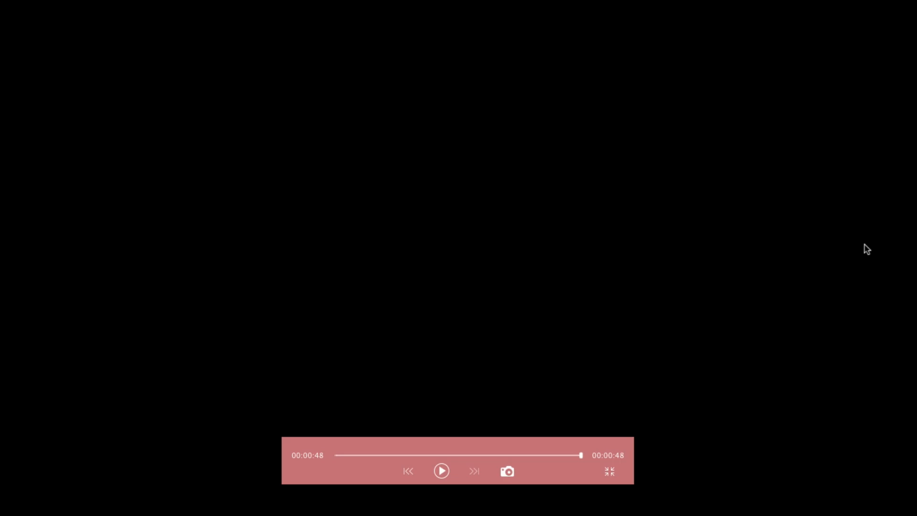
left_click(441, 471)
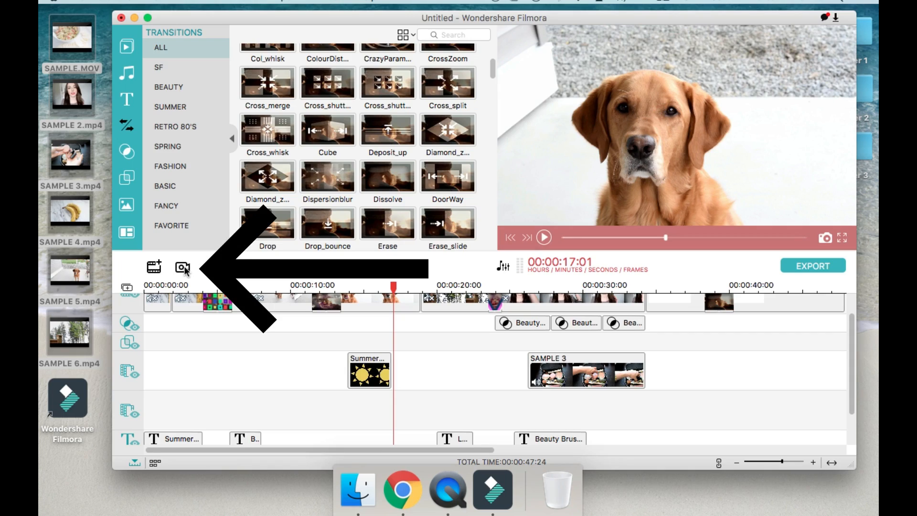
Record the full screen with the built-in screen recorder, stop the recording and preview the captured screencast clip from the media library.
left_click(183, 268)
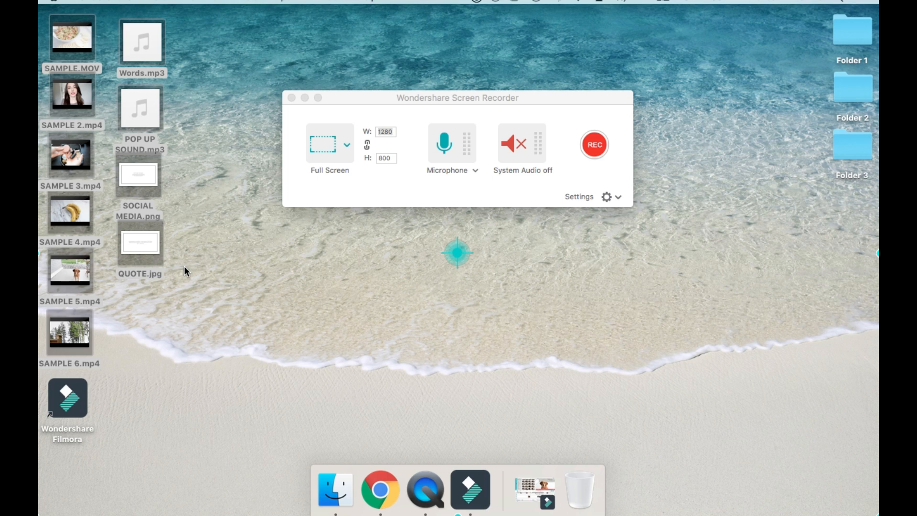
left_click(593, 146)
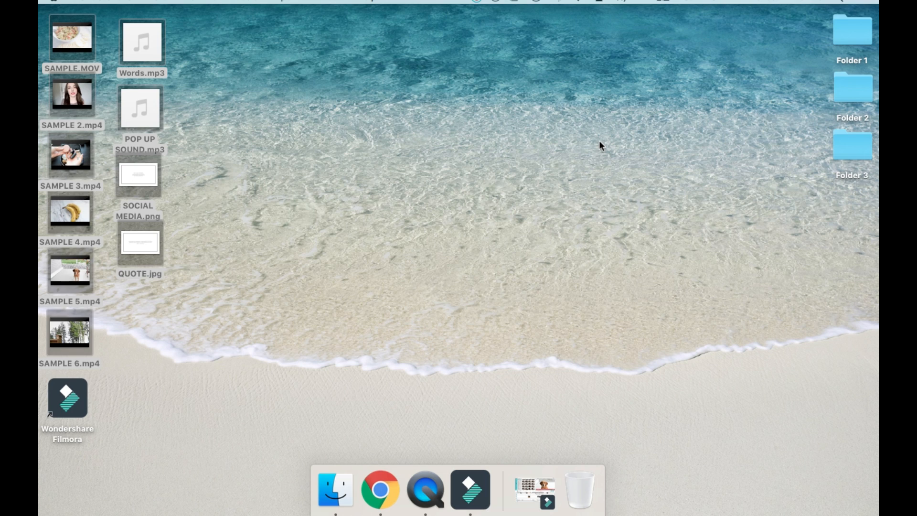
left_click(478, 1)
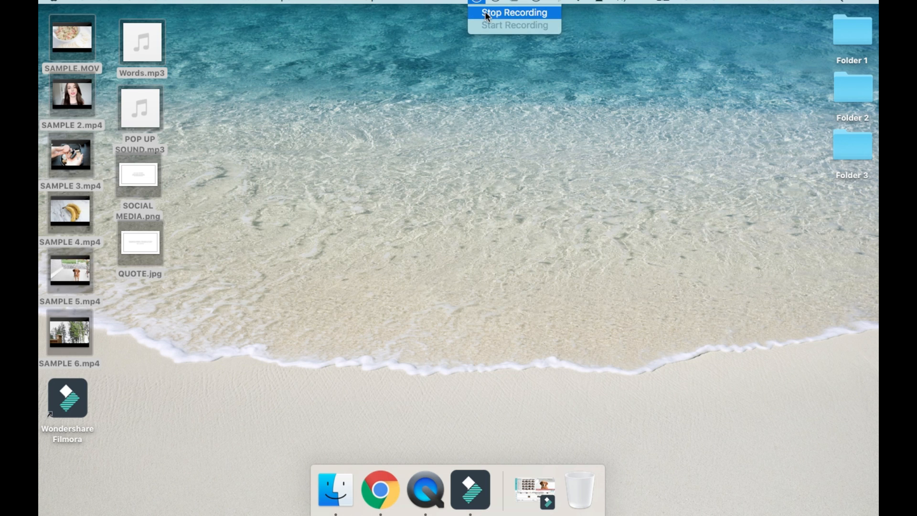
left_click(487, 16)
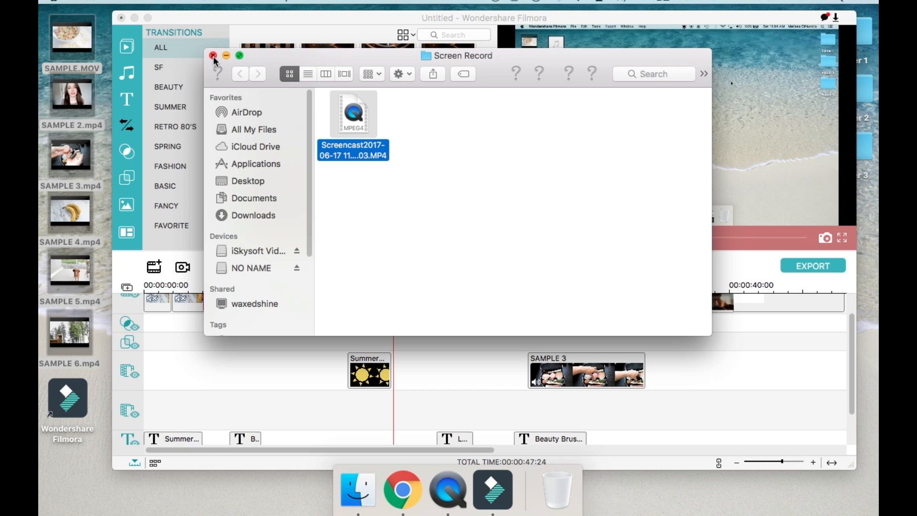
left_click(213, 56)
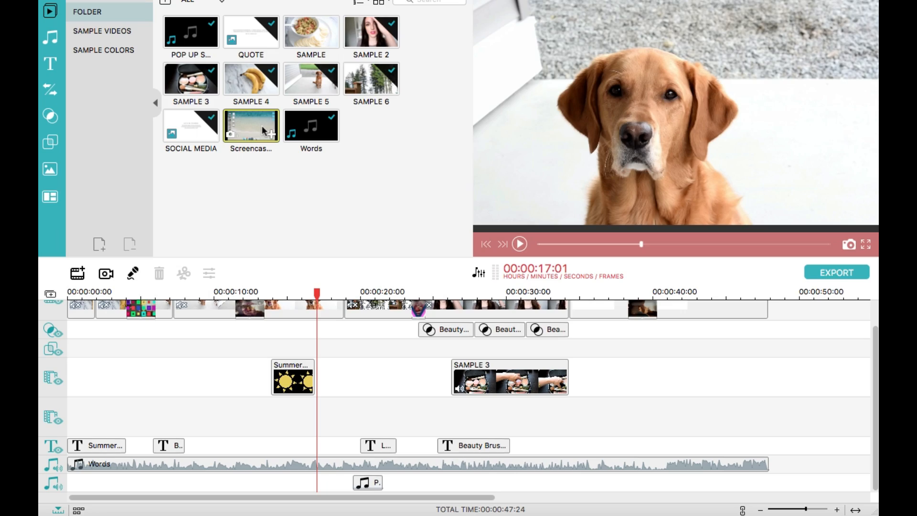
left_click(261, 125)
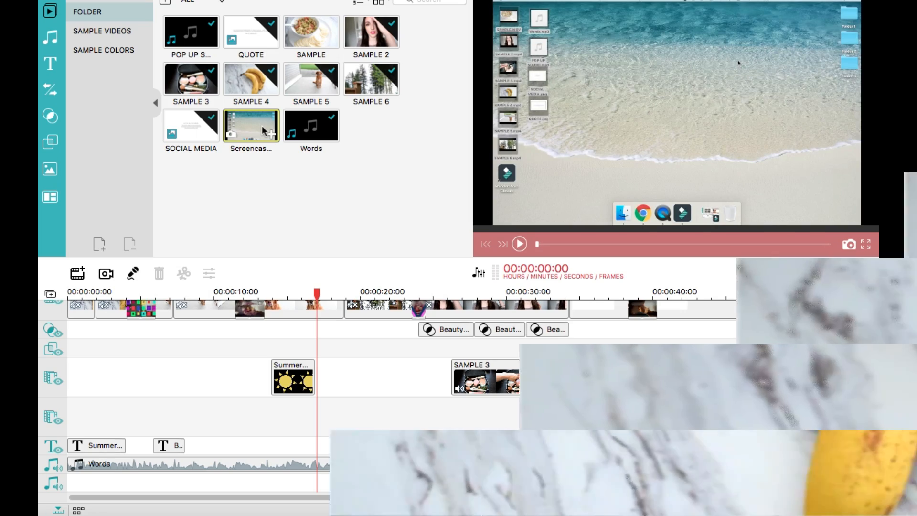